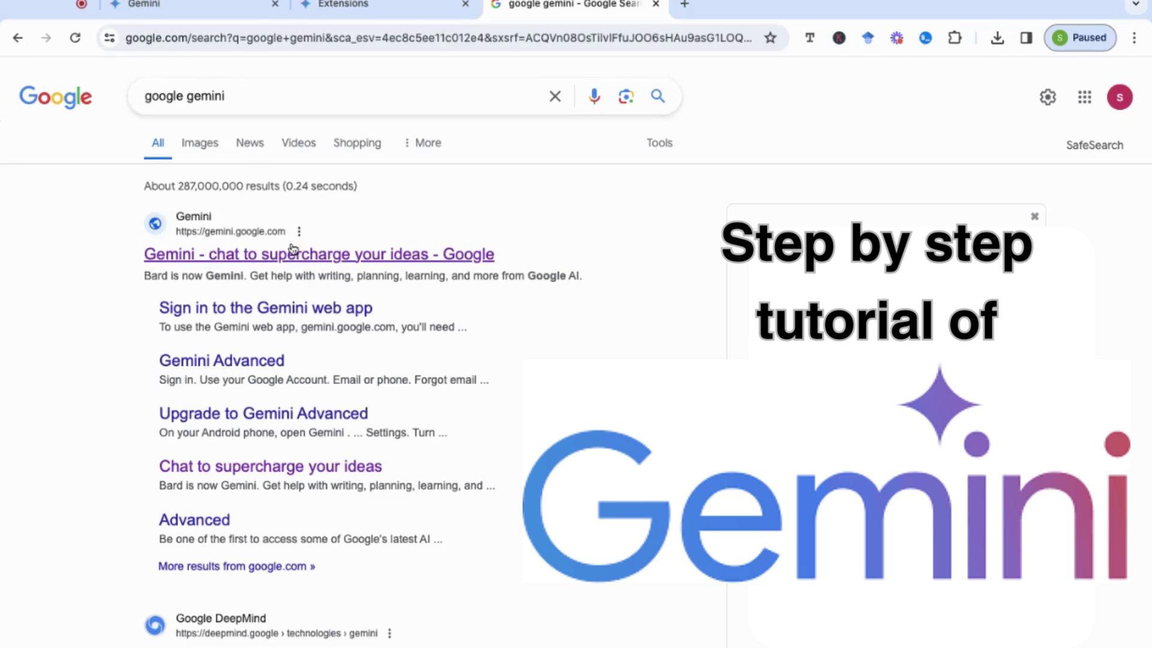
- Open the 'Gemini - chat to supercharge your ideas' result from the Google search results
left_click(282, 265)
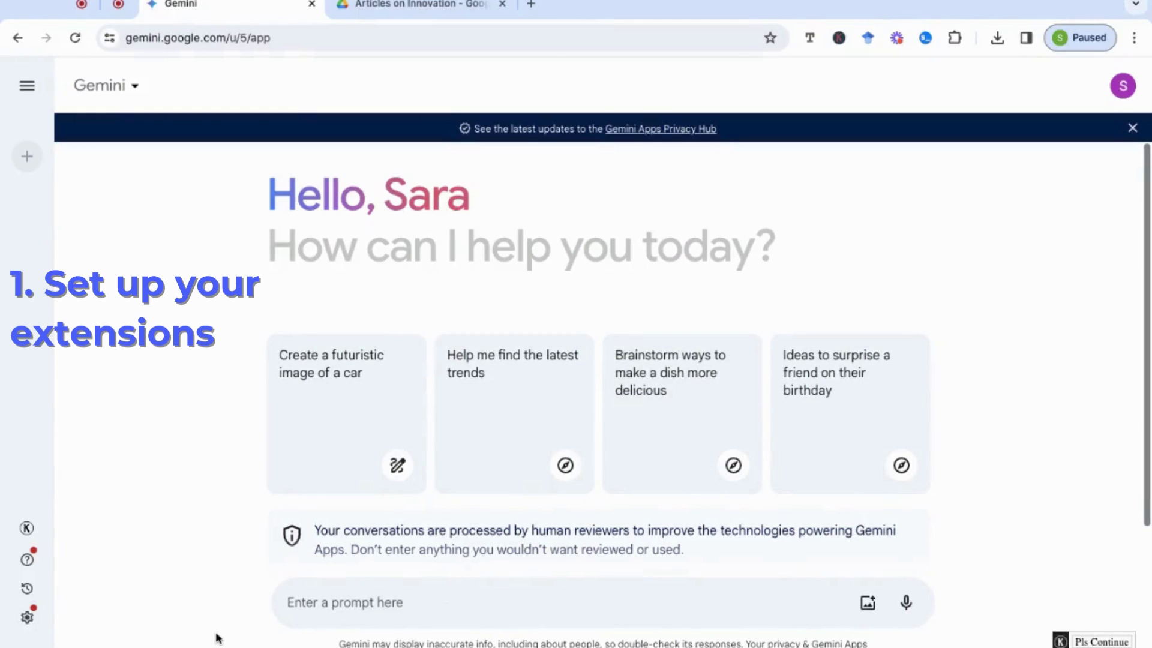
- Show Gemini's settings menu with Extensions, public links and dark theme
left_click(27, 620)
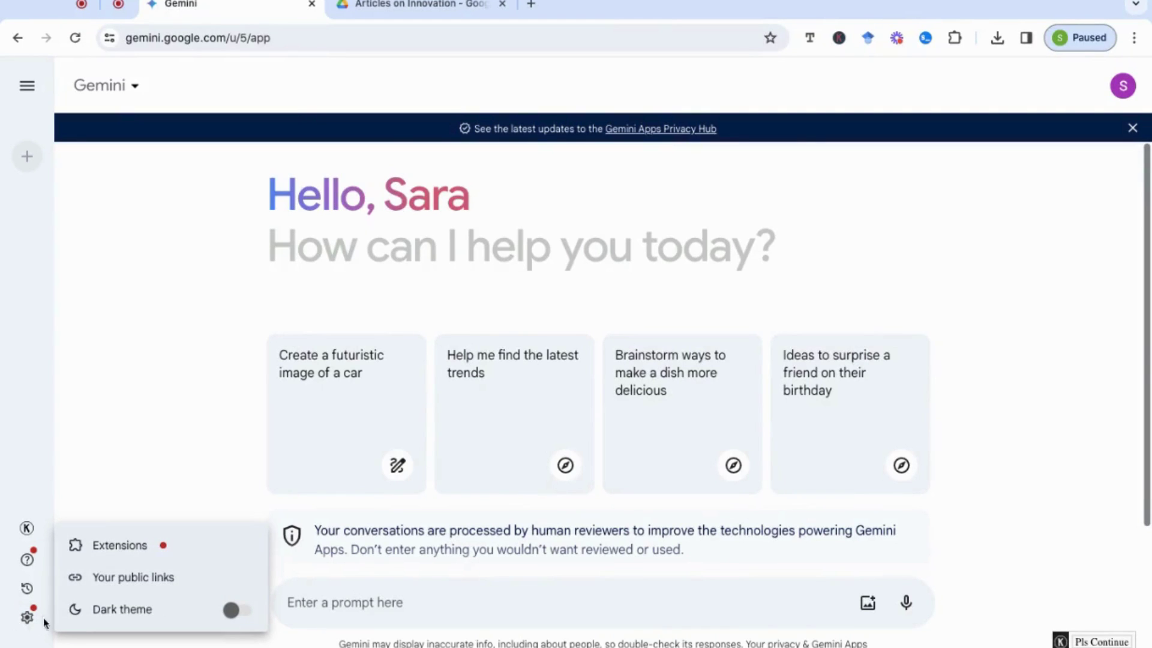
- Turn off the Google Flights, Google Hotels and Google Maps extensions
left_click(123, 548)
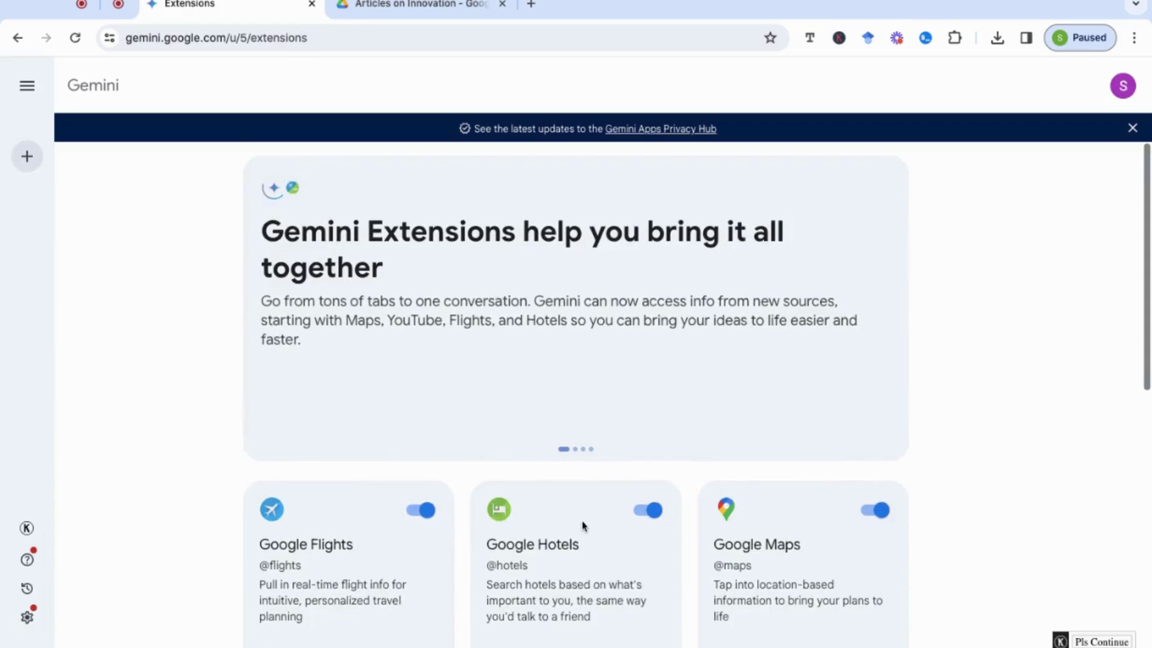
scroll(583, 526, "down", 1)
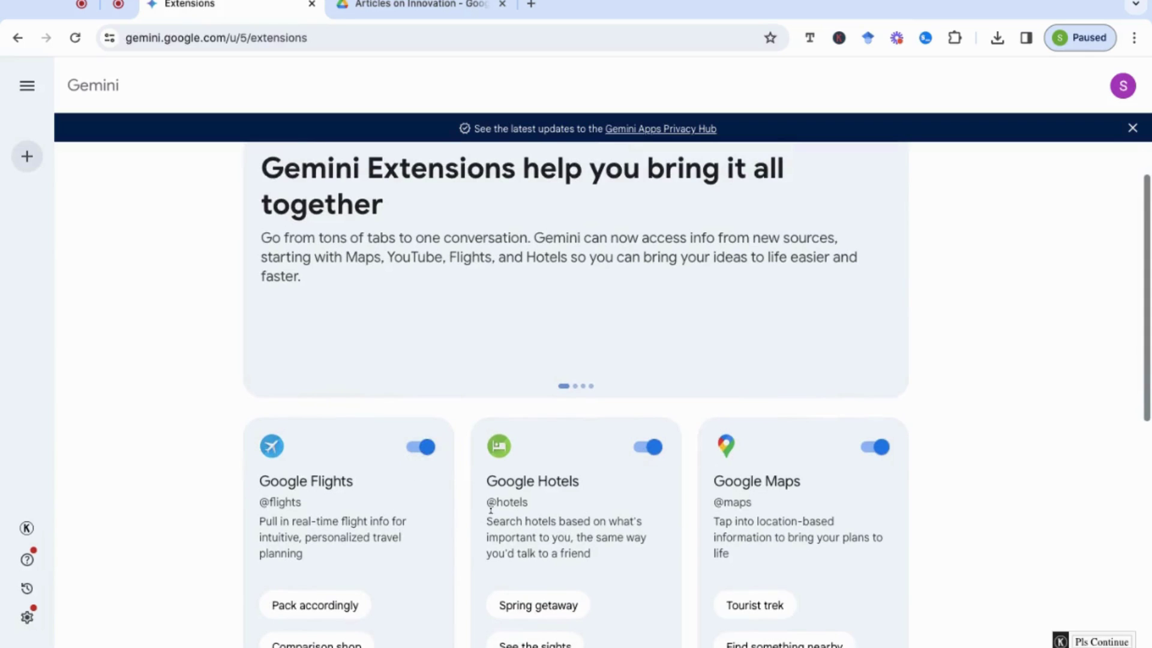
left_click(423, 457)
left_click(652, 447)
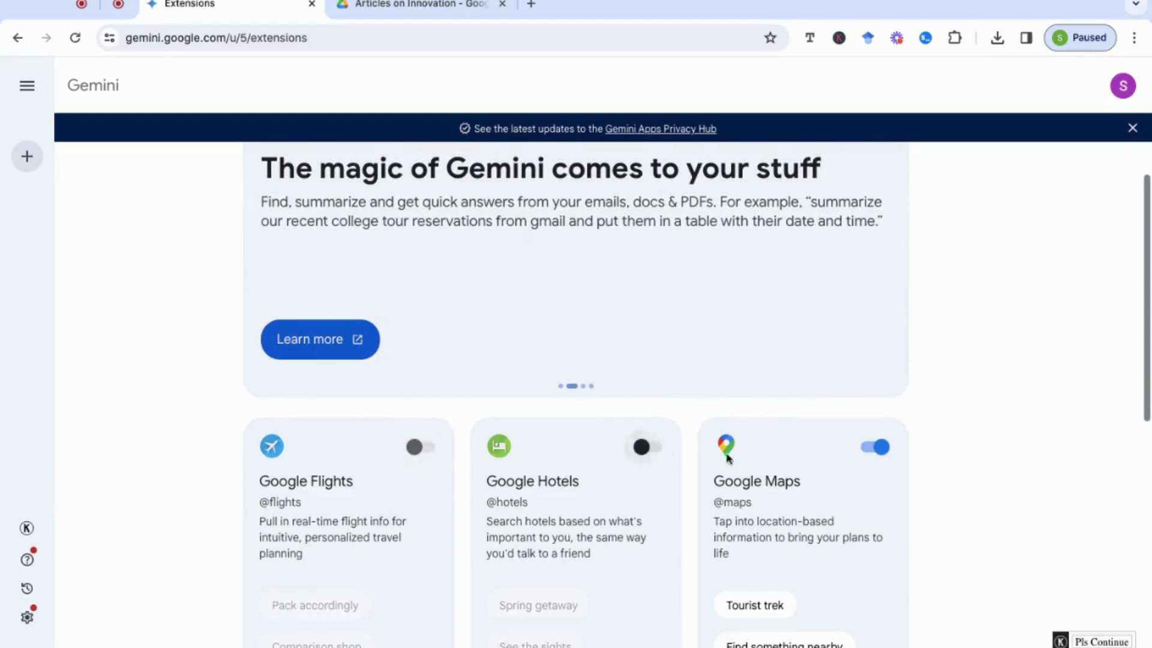
left_click(874, 449)
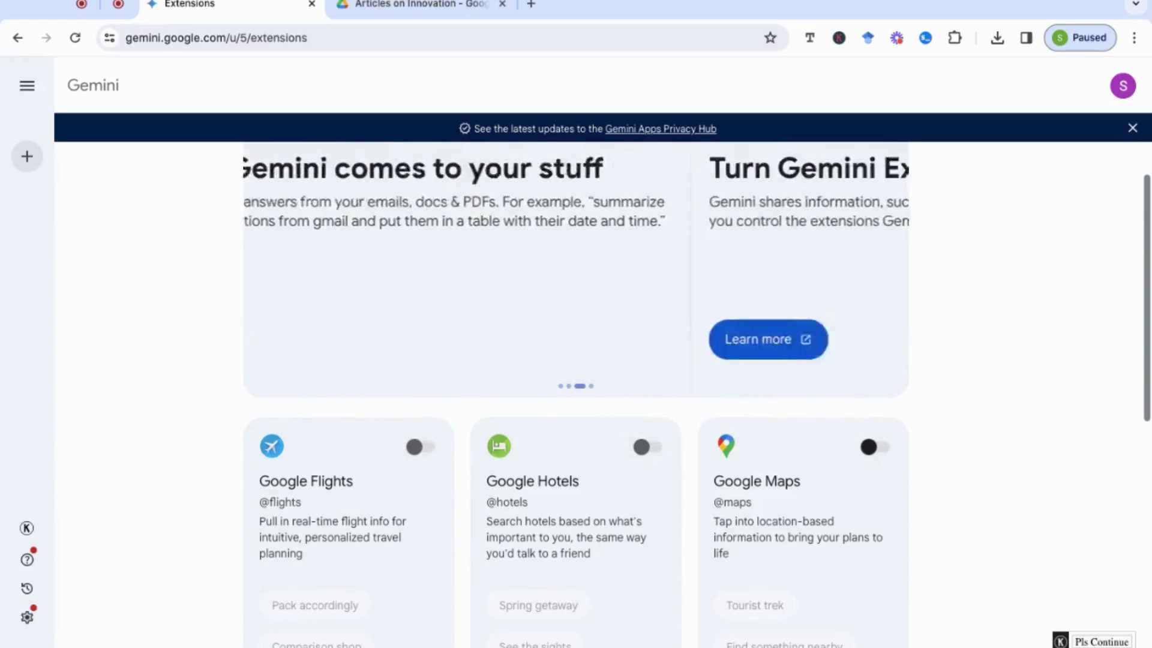
- Enable the Google Workspace extension and connect it to Gemini
scroll(730, 488, "down", 5)
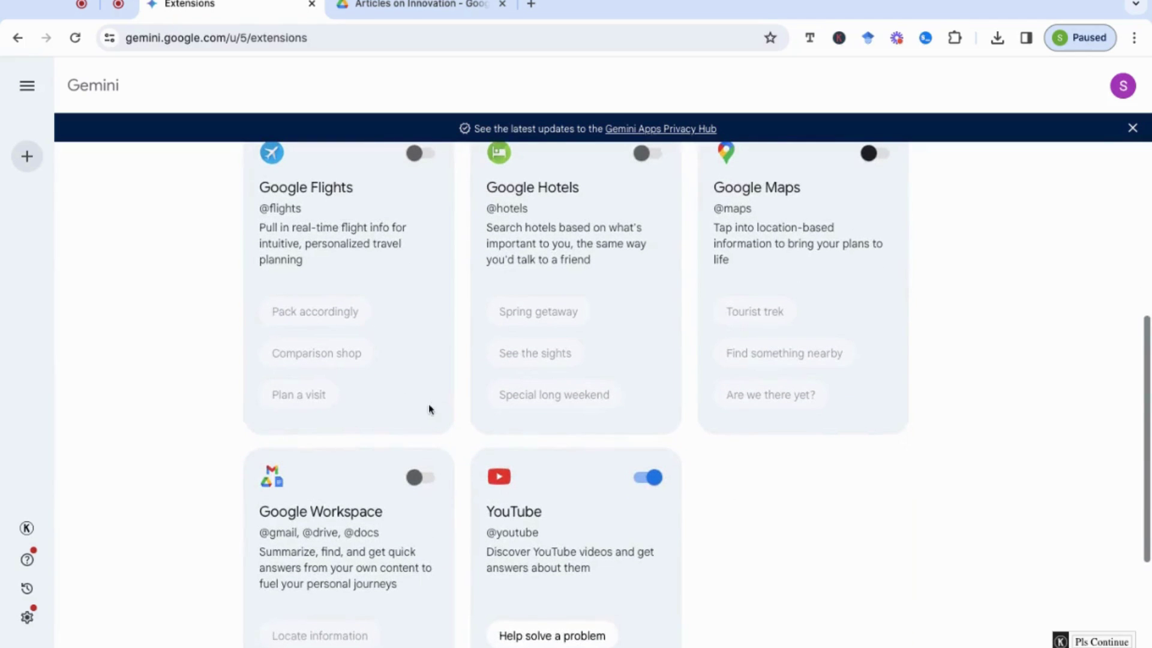
left_click(422, 486)
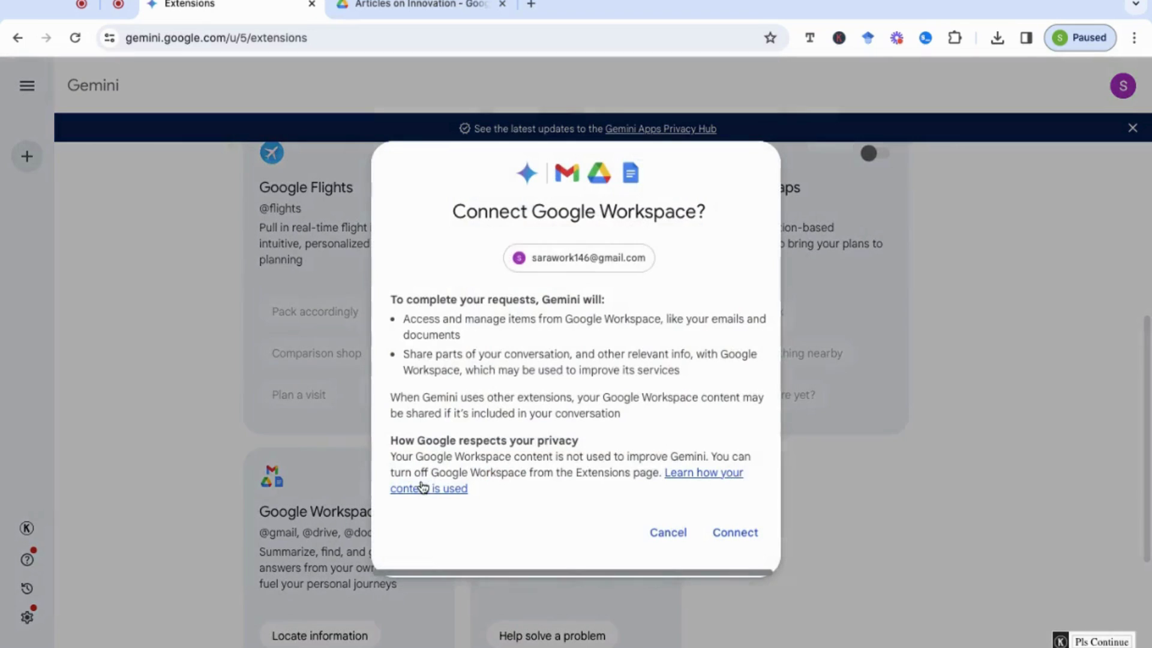
left_click(742, 540)
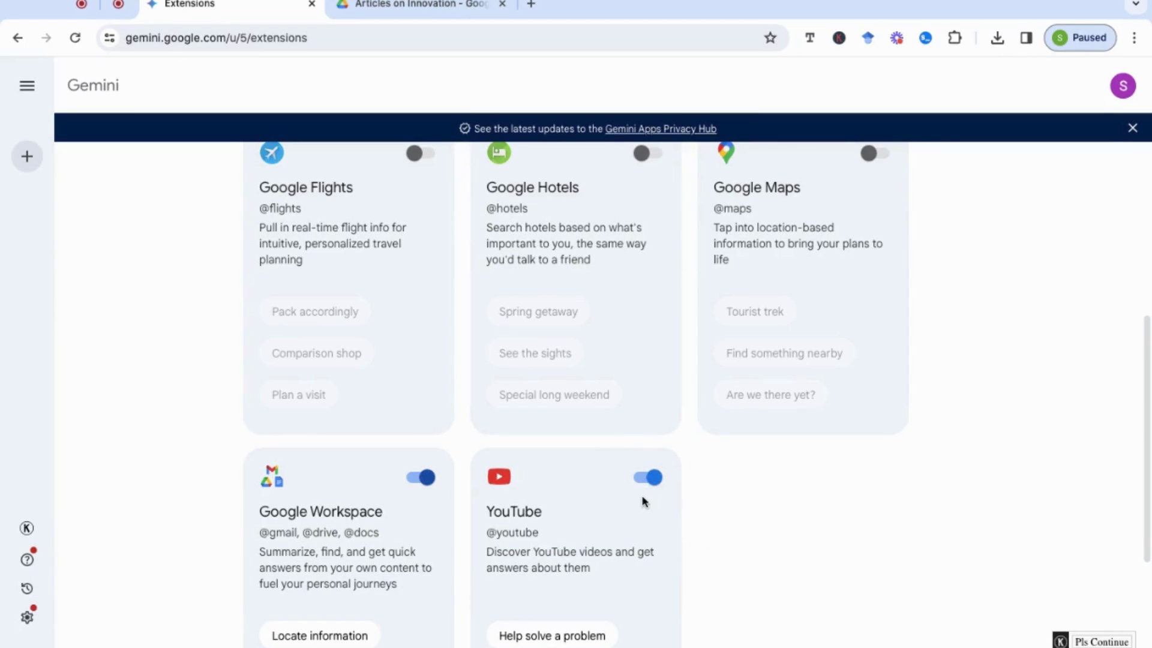
left_click(99, 94)
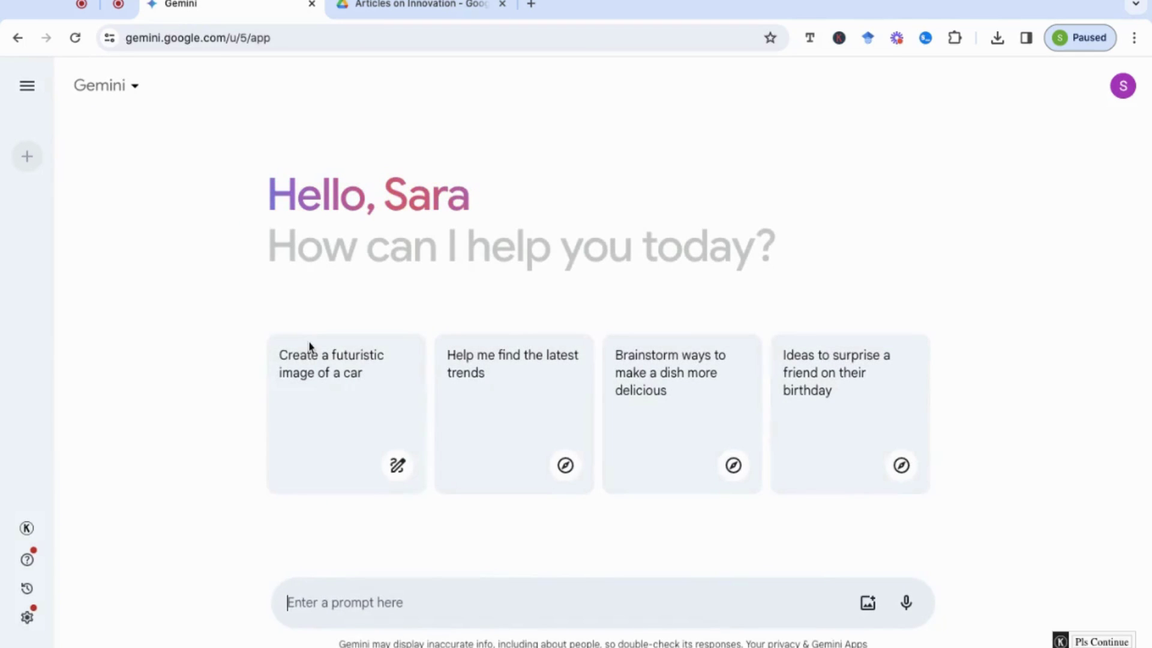
left_click(309, 602)
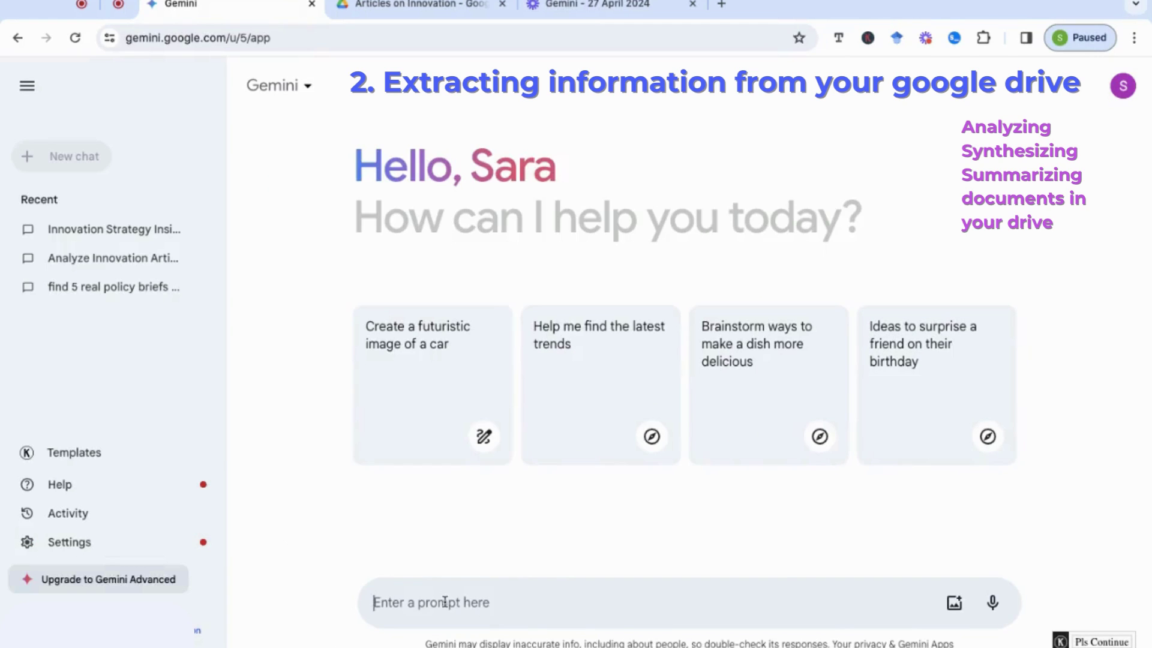
type("@")
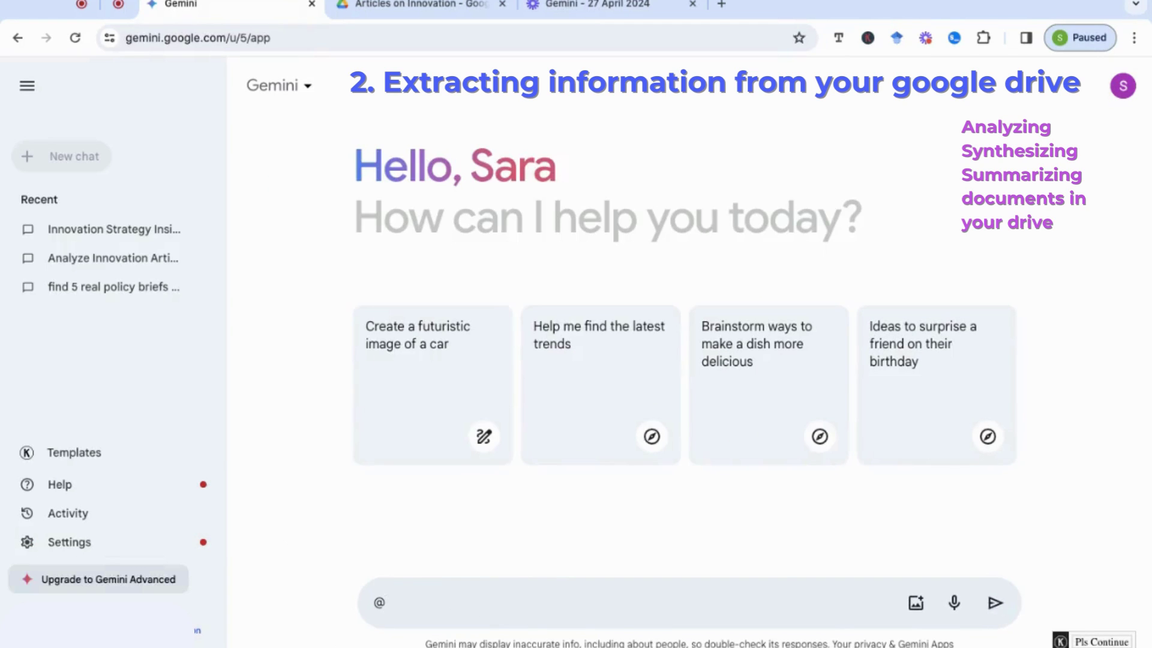
type("g")
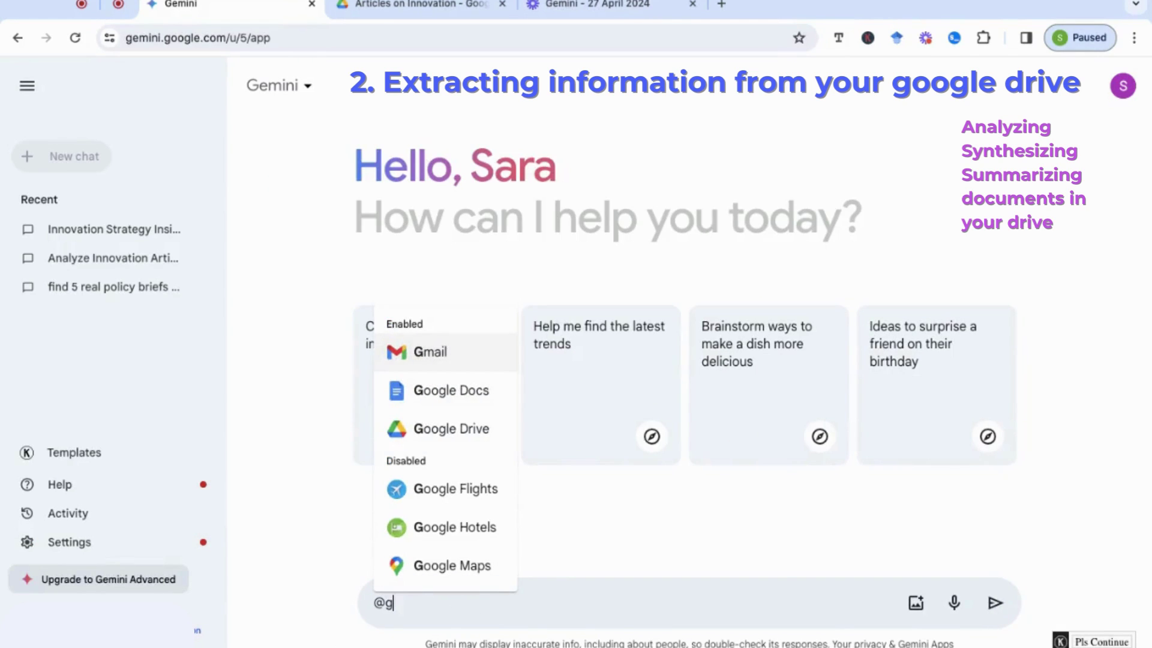
left_click(468, 435)
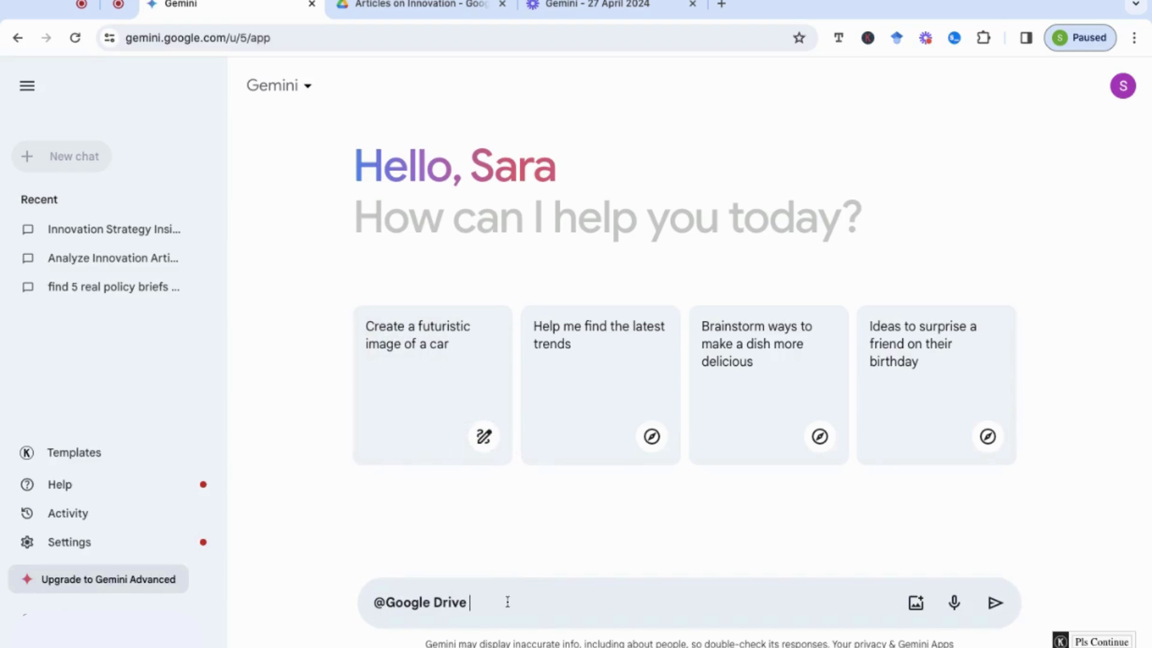
type("summarise the articles on innova")
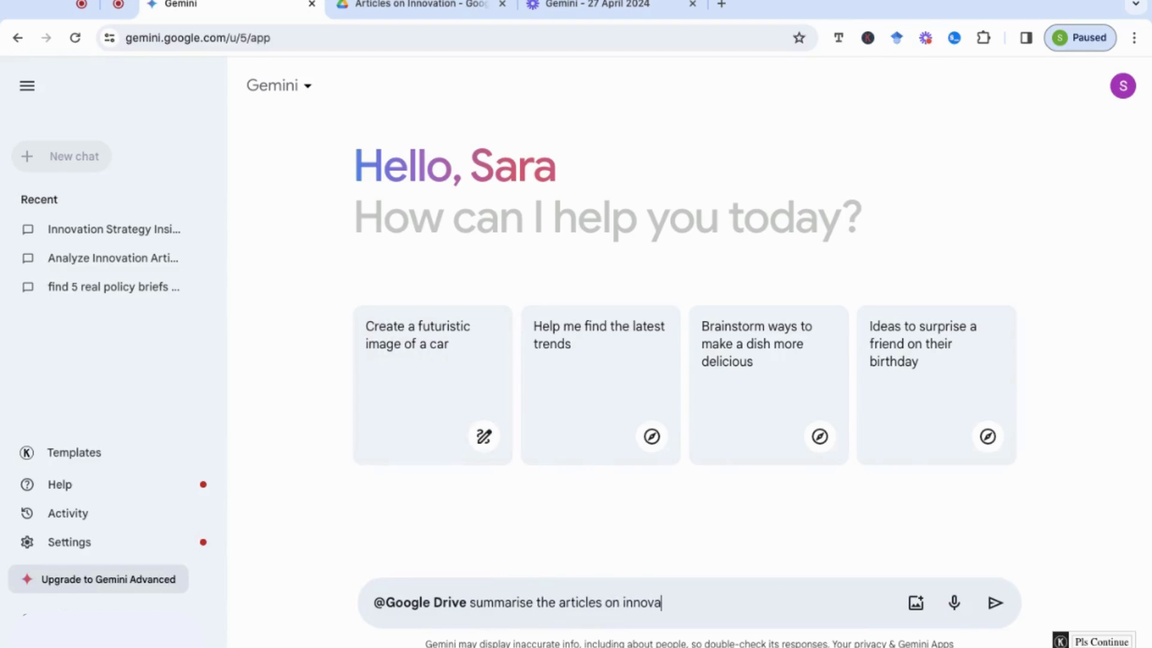
type("tion and provide me with the key insights")
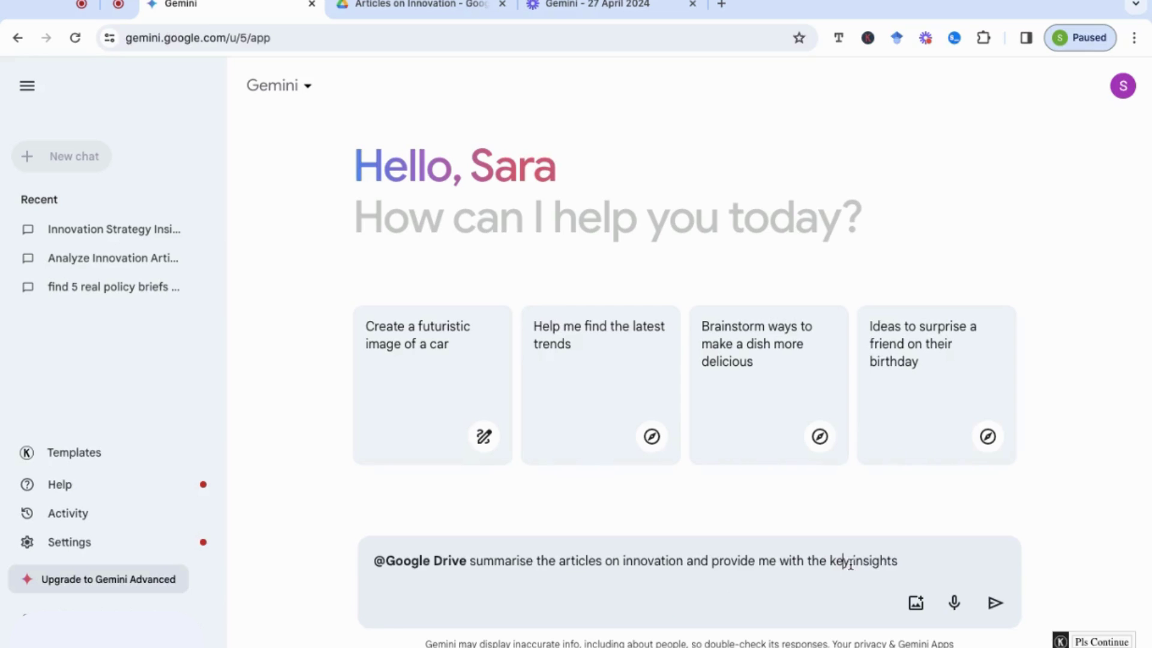
left_click(996, 603)
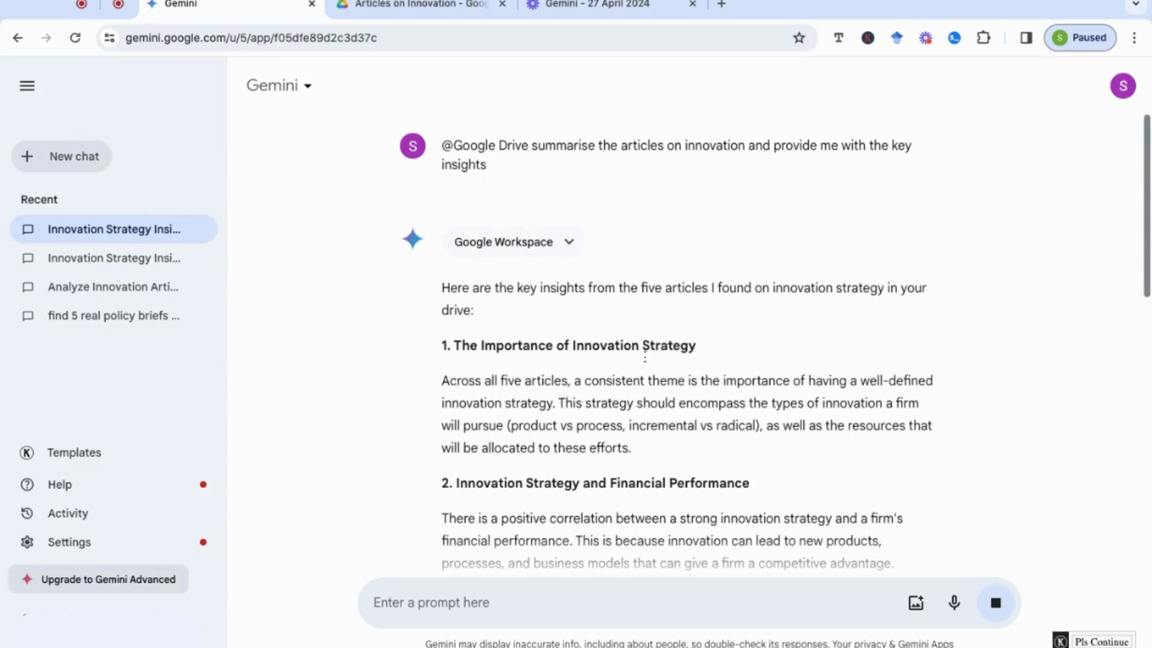
- Read through the Drive summary down to the list of five innovation strategy PDFs
scroll(657, 379, "down", 2)
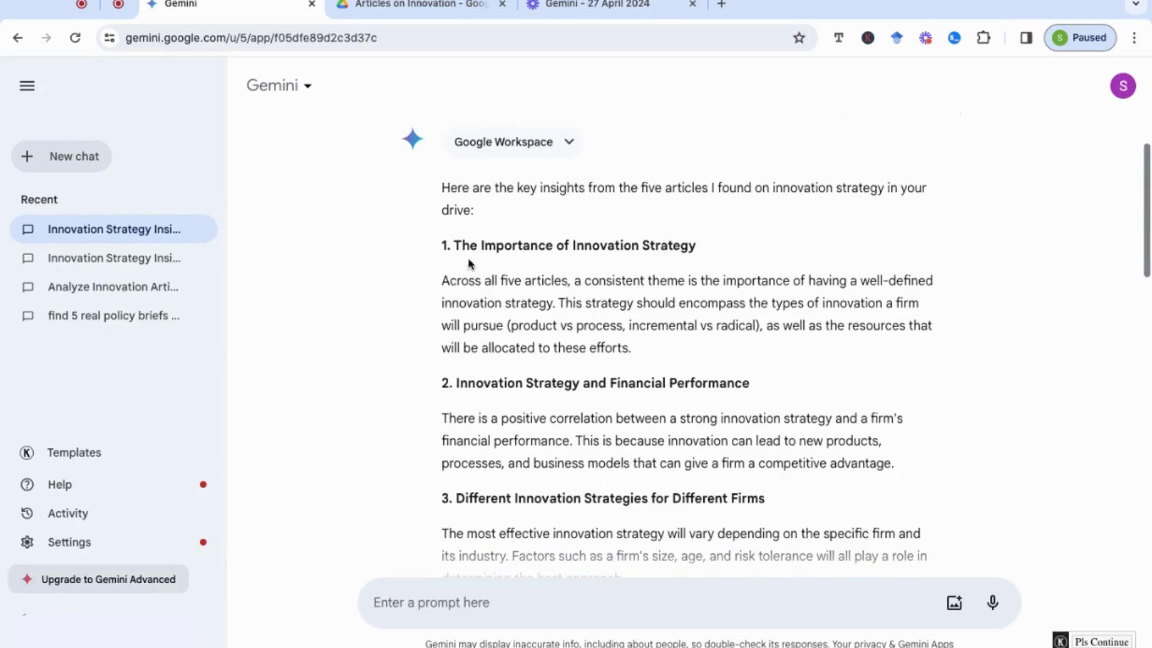
scroll(561, 282, "down", 2)
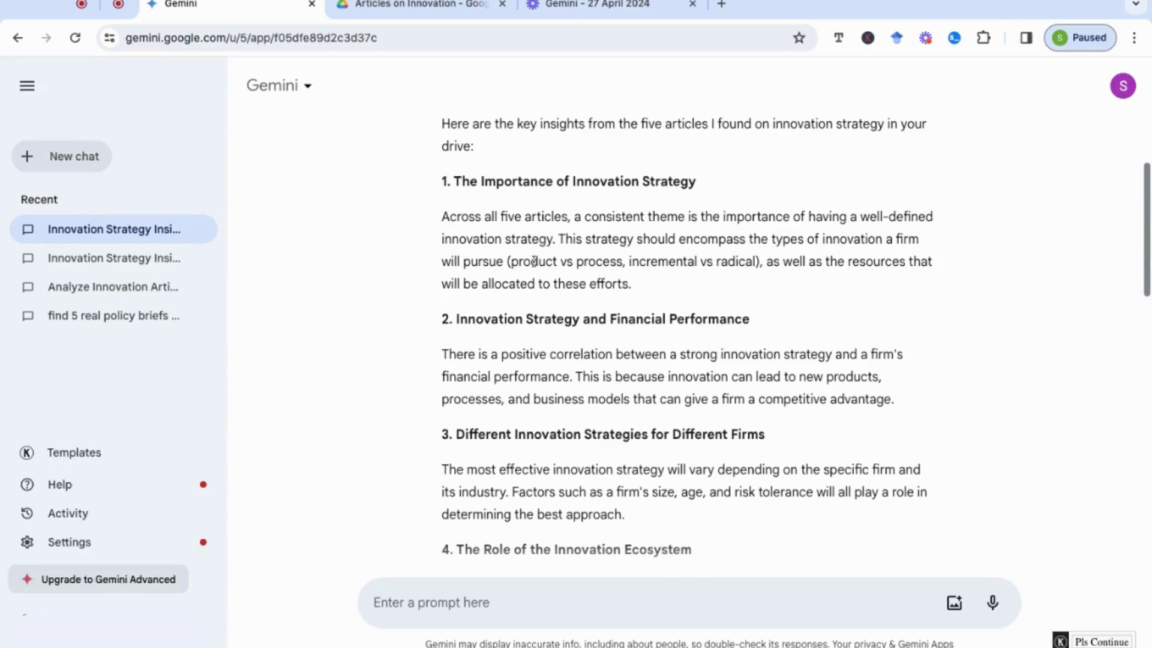
scroll(767, 277, "down", 1)
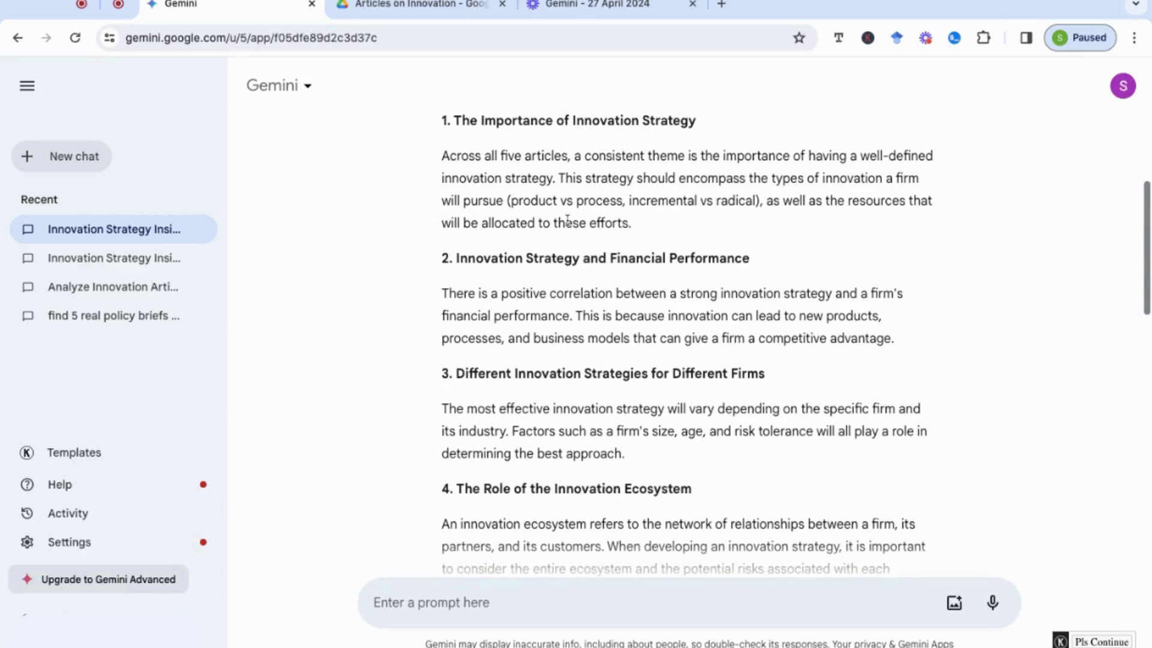
scroll(569, 227, "down", 5)
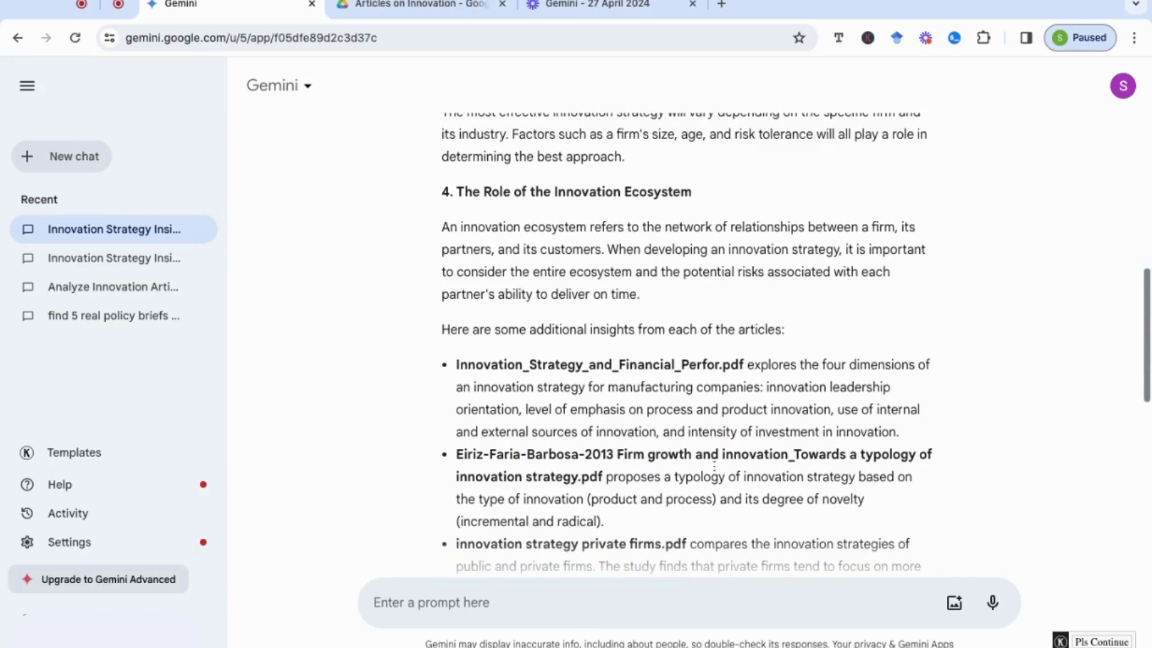
scroll(714, 467, "down", 1)
scroll(694, 481, "down", 2)
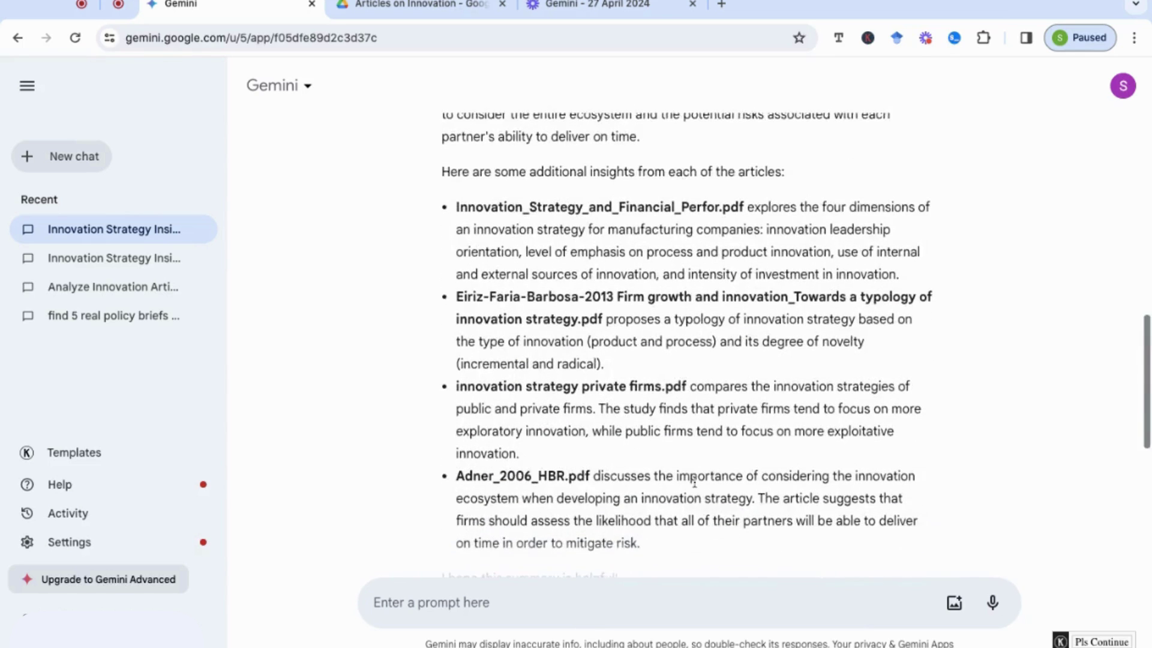
scroll(694, 481, "down", 2)
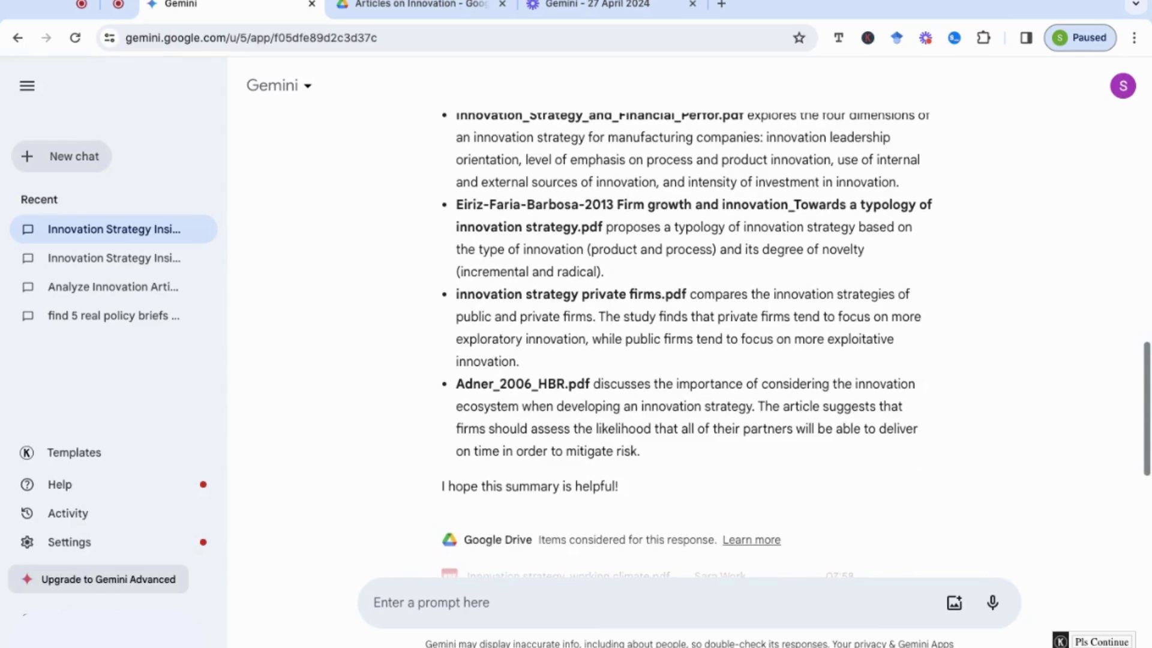
scroll(669, 504, "down", 3)
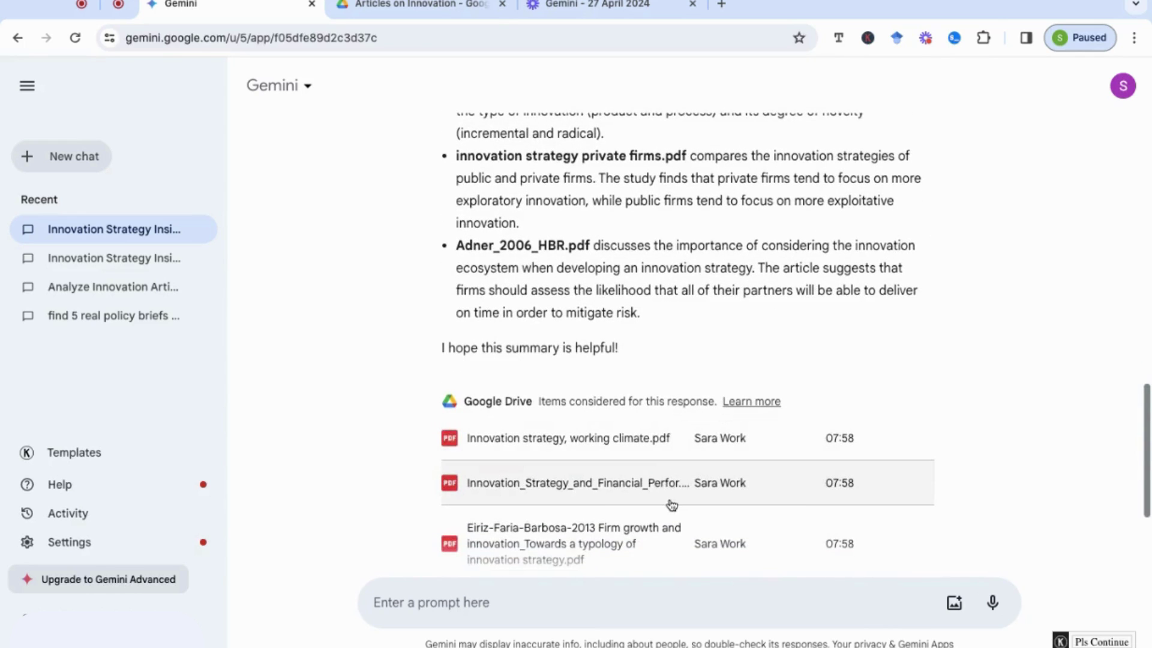
scroll(671, 506, "down", 1)
scroll(600, 485, "down", 1)
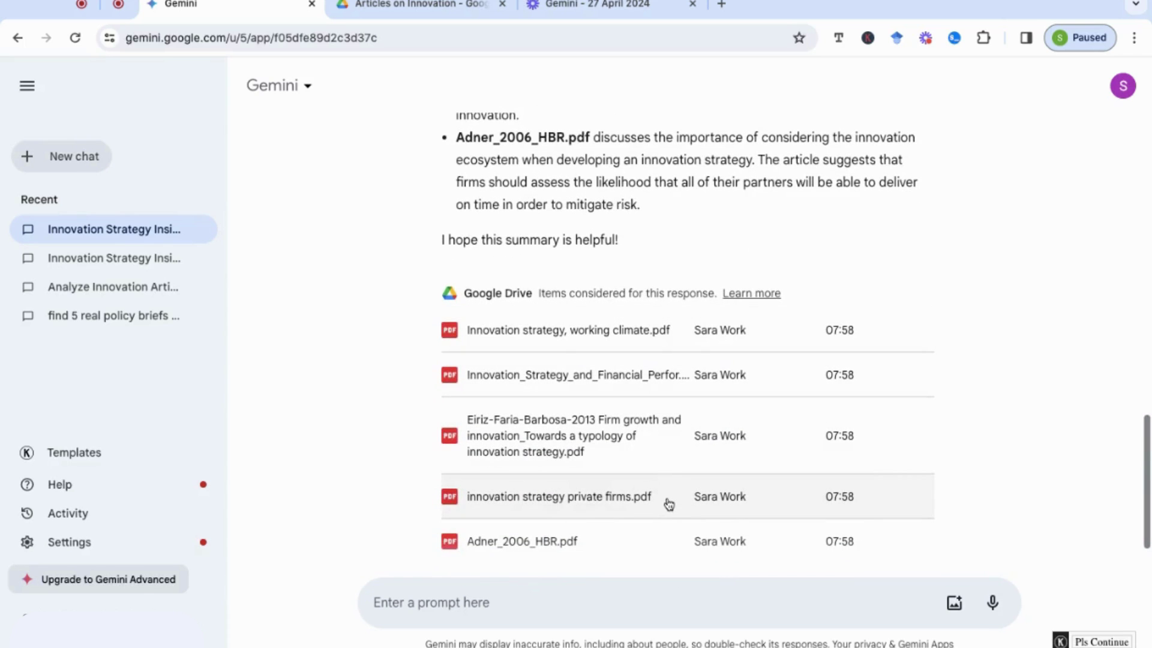
scroll(669, 504, "down", 1)
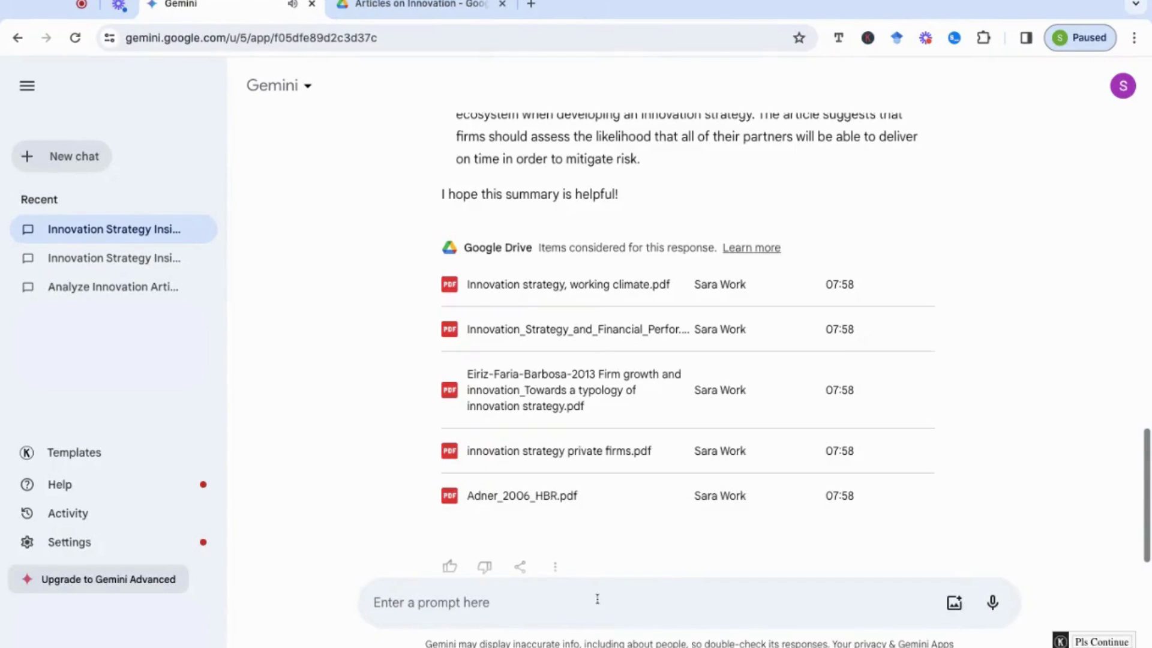
- Ask Gemini to 'synthesise this information and provide me with three key arguments' and read them
left_click(552, 608)
type("s")
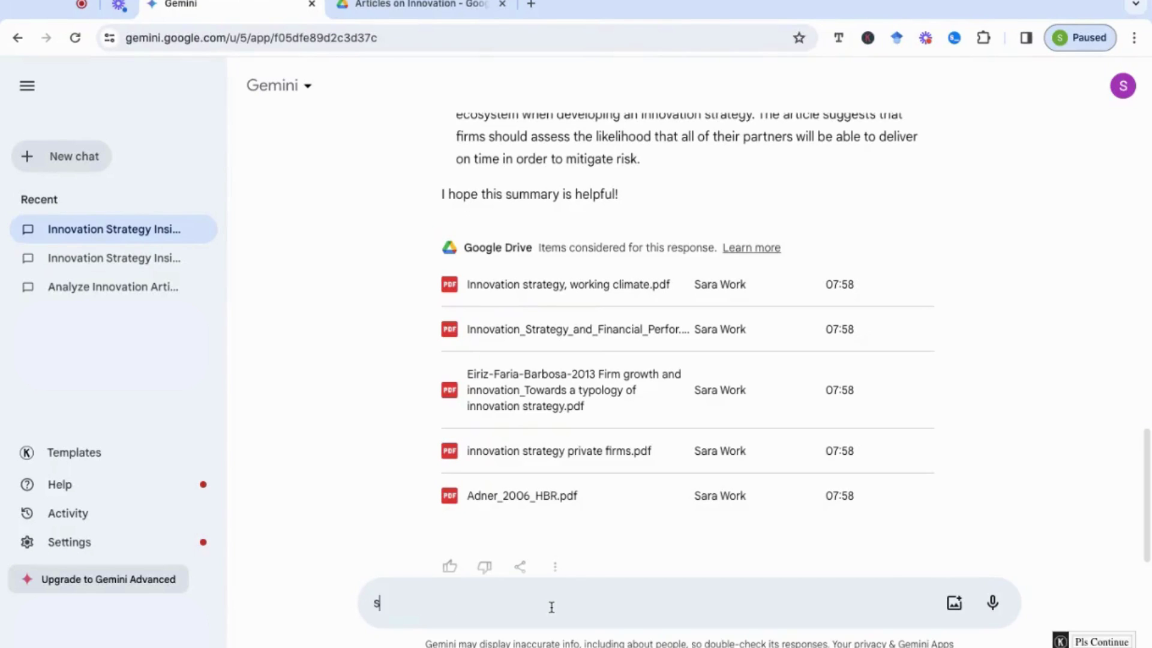
type("ynthes")
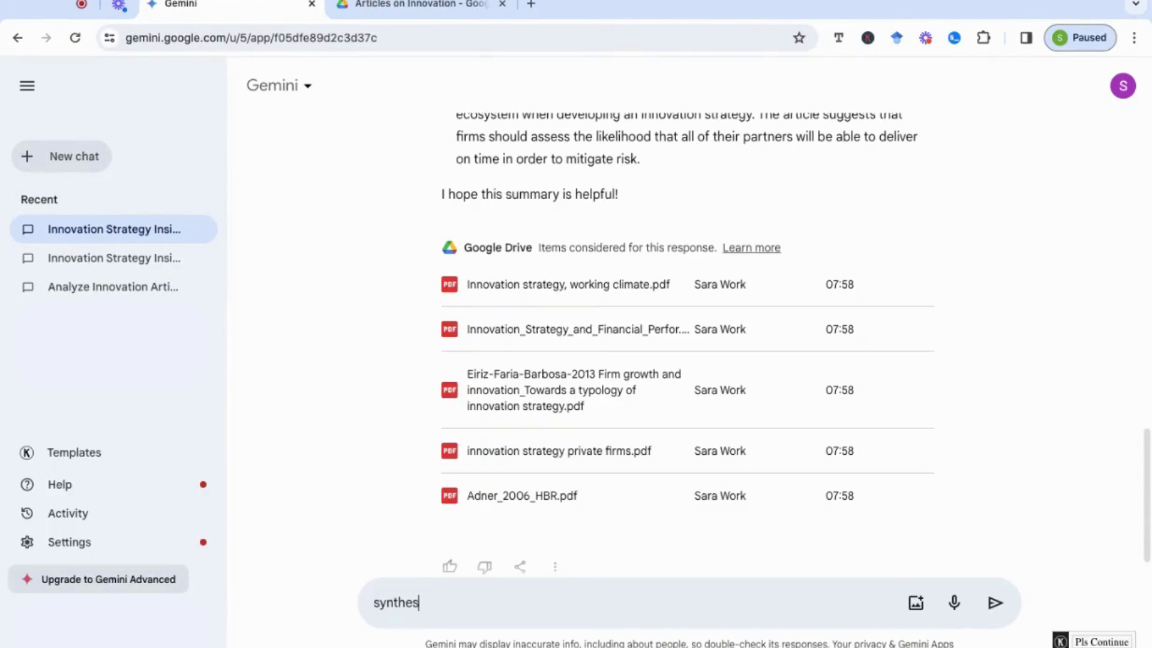
type("ise this informa")
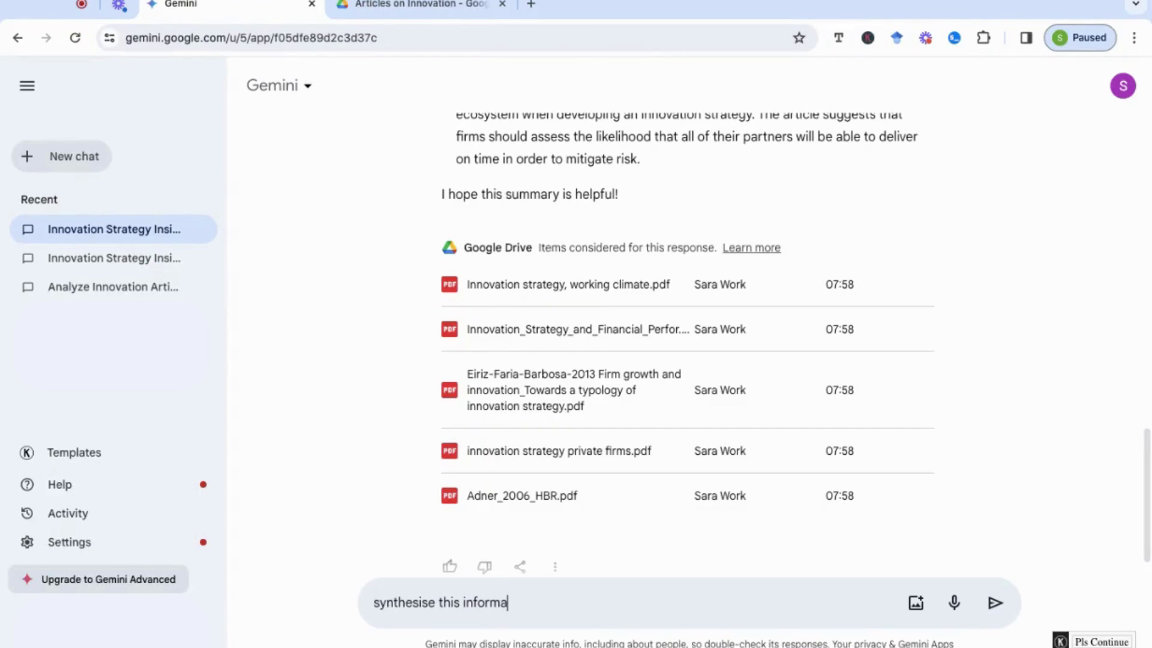
type("tion and provide me ")
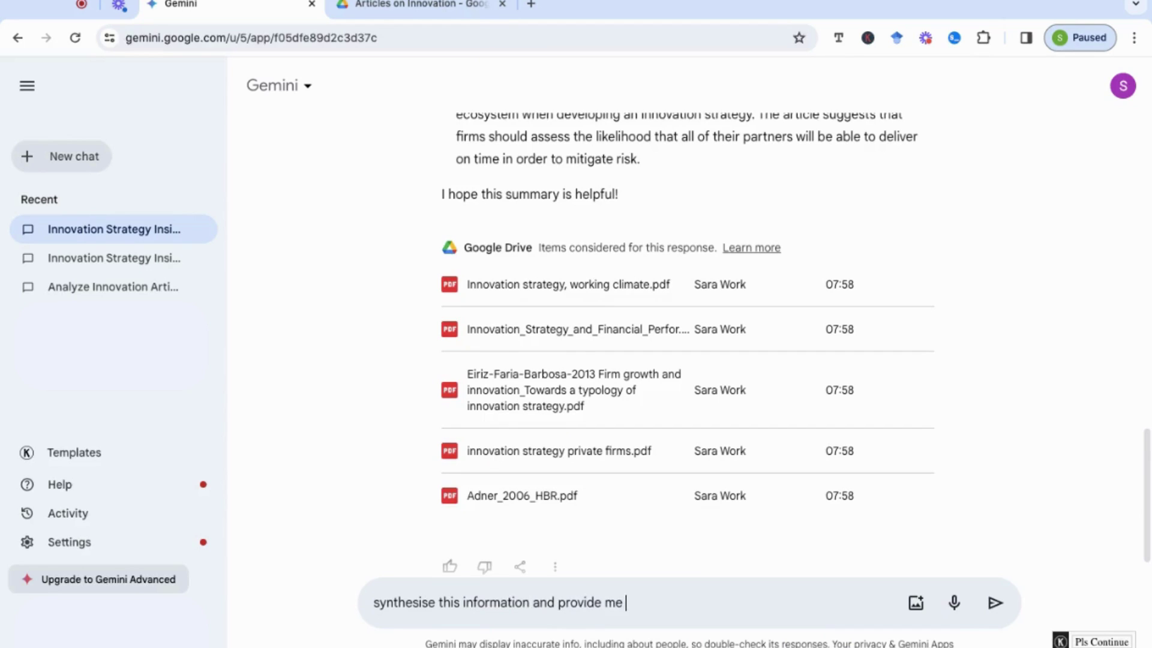
type("with three key arguments")
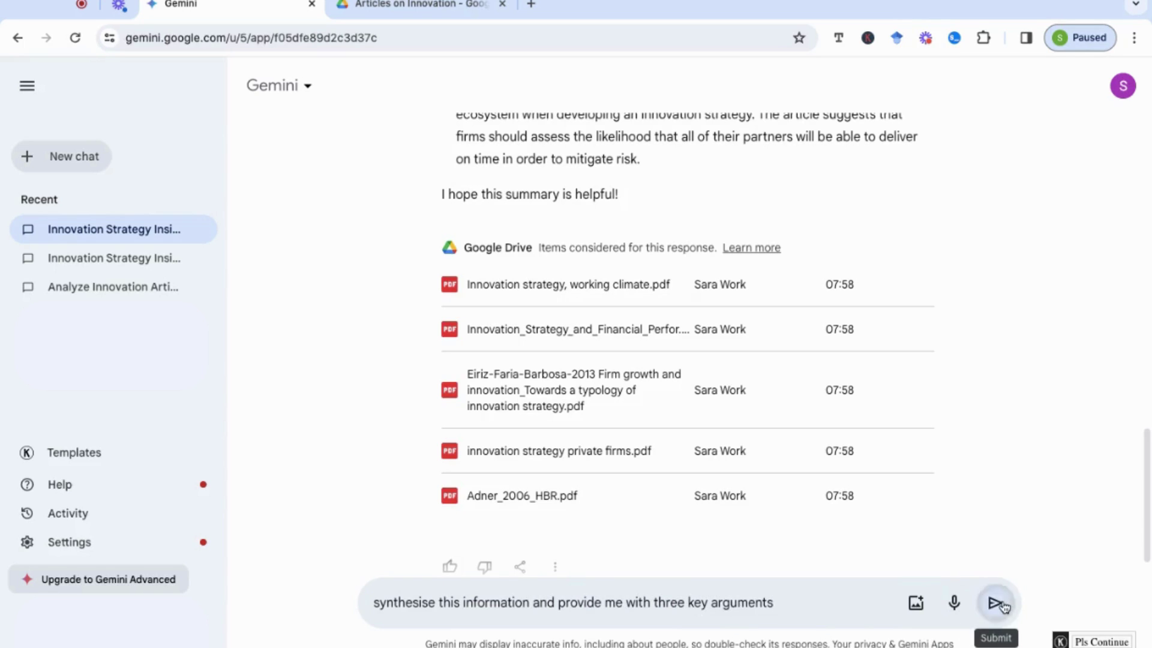
left_click(996, 602)
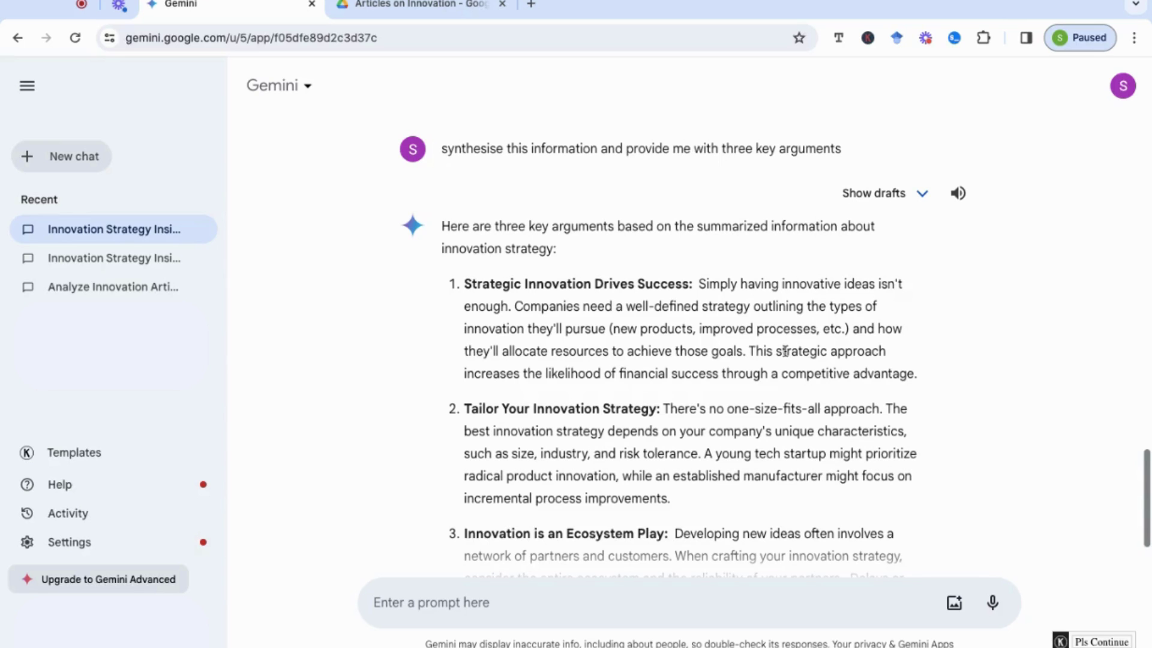
scroll(746, 373, "down", 3)
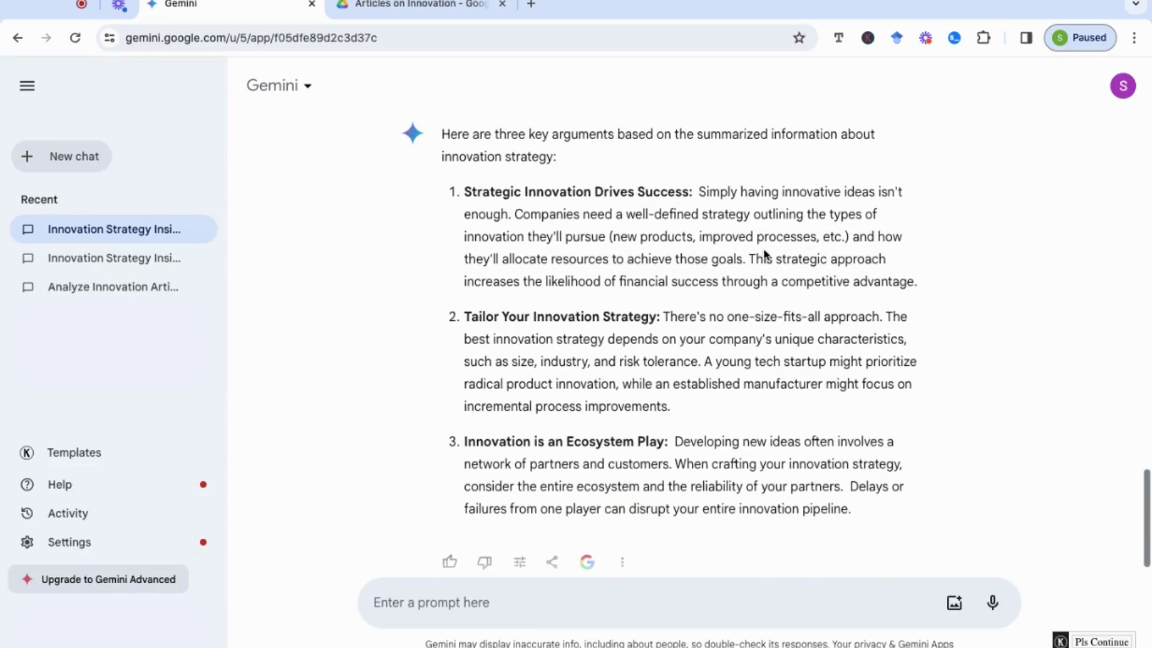
scroll(765, 255, "down", 1)
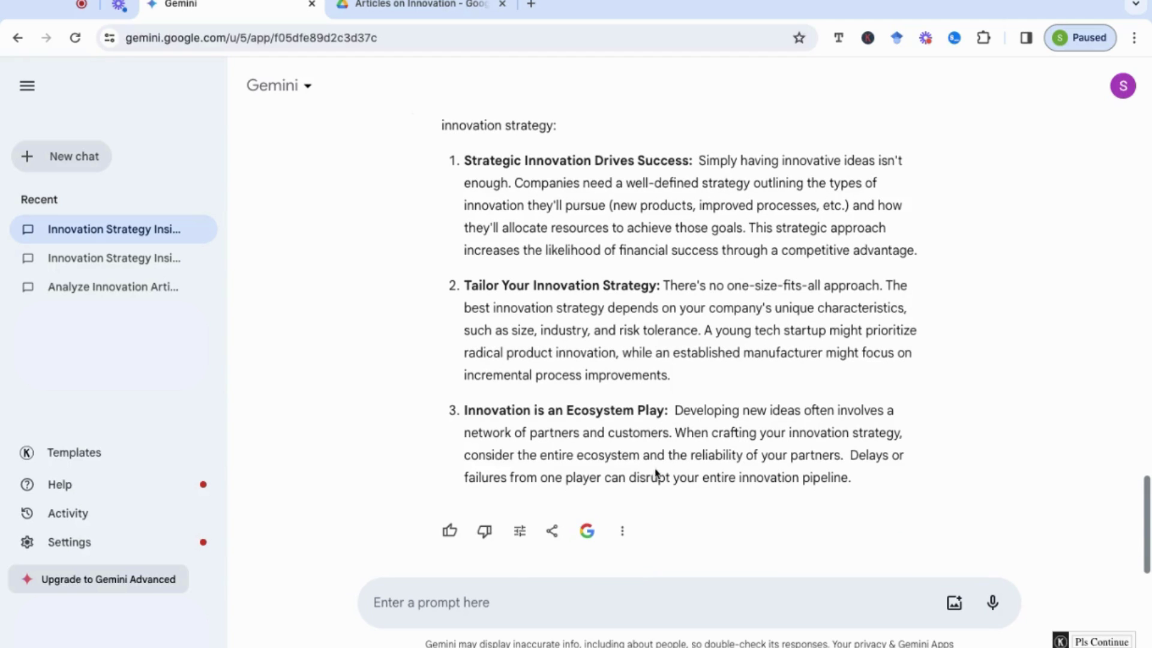
scroll(657, 474, "down", 1)
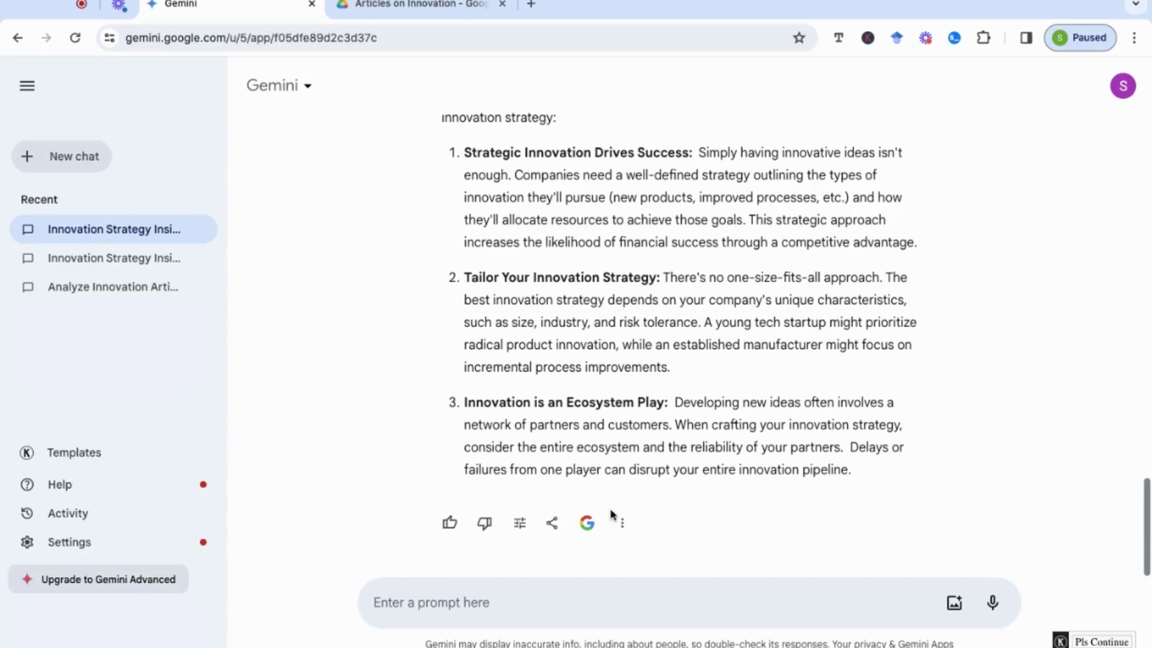
- Ask 'based on the above suggest three research ideas that i can pursue' and read the reply
left_click(507, 609)
type("b")
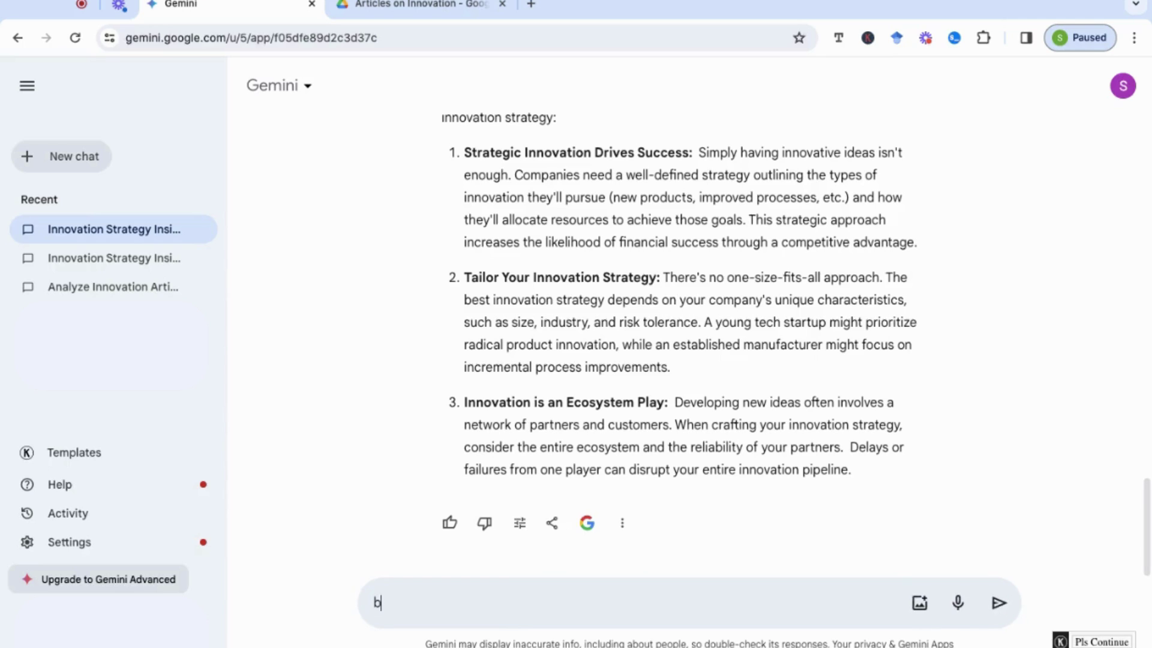
type("ased on the a")
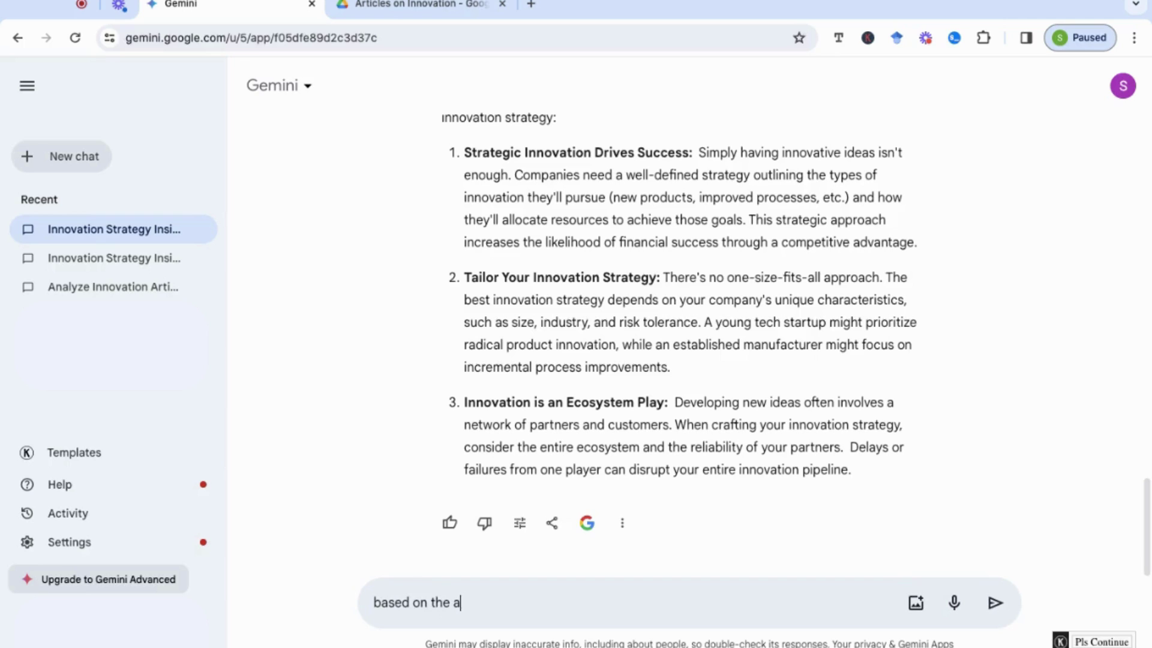
type("bove suggest three re")
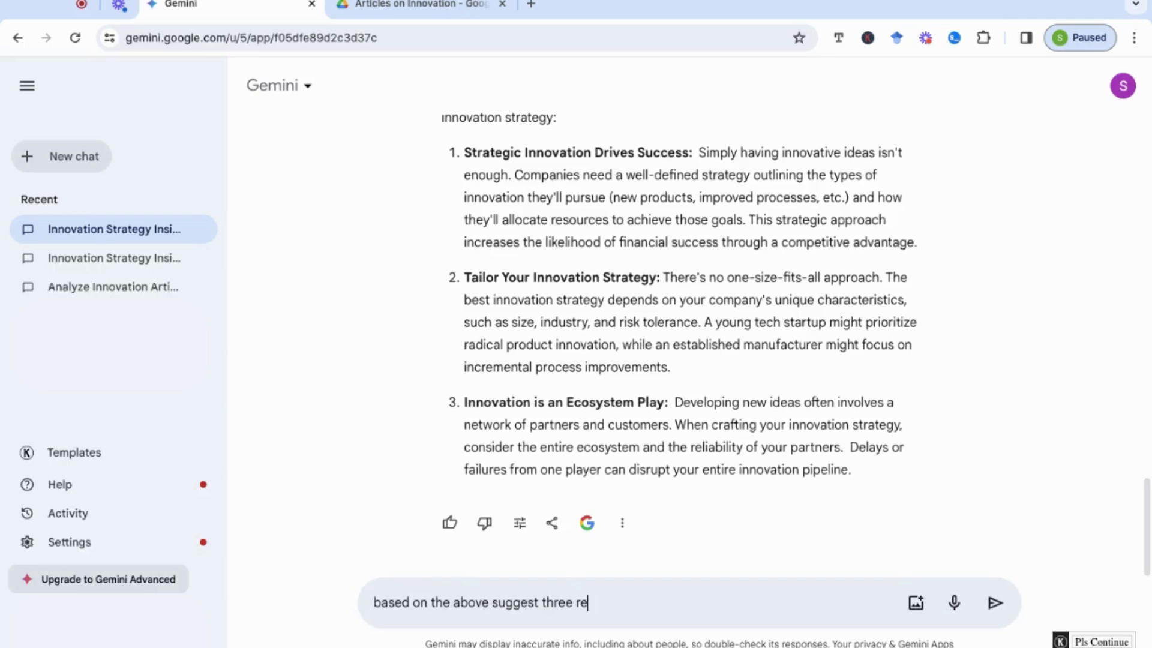
type("search ideas that i can pursue")
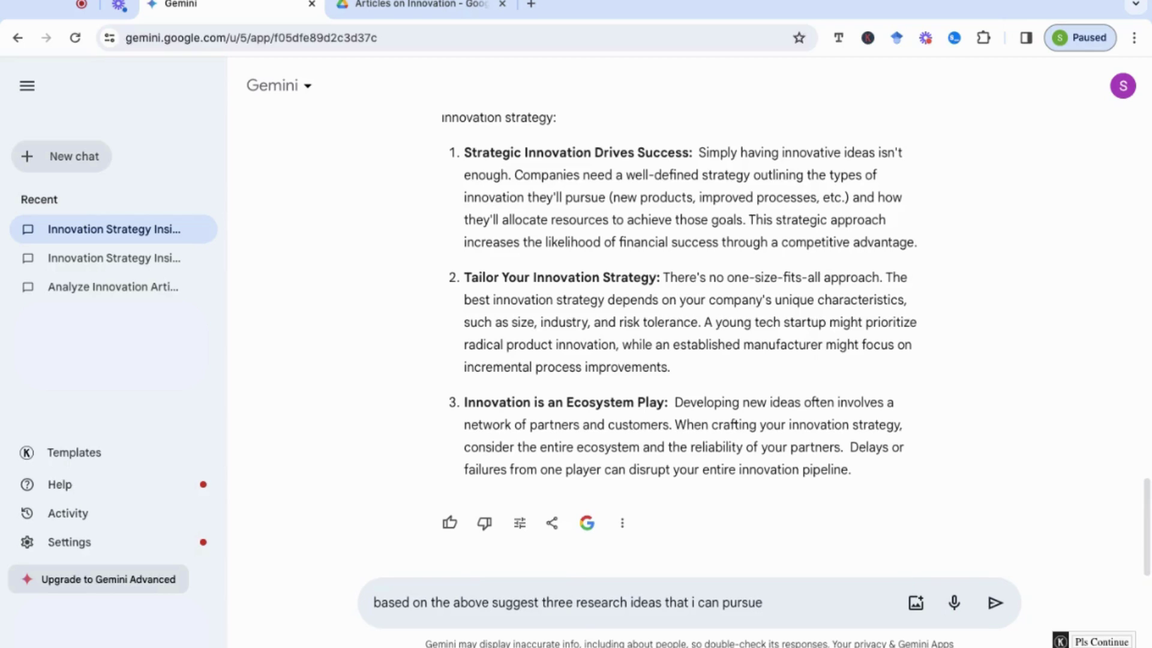
left_click(999, 609)
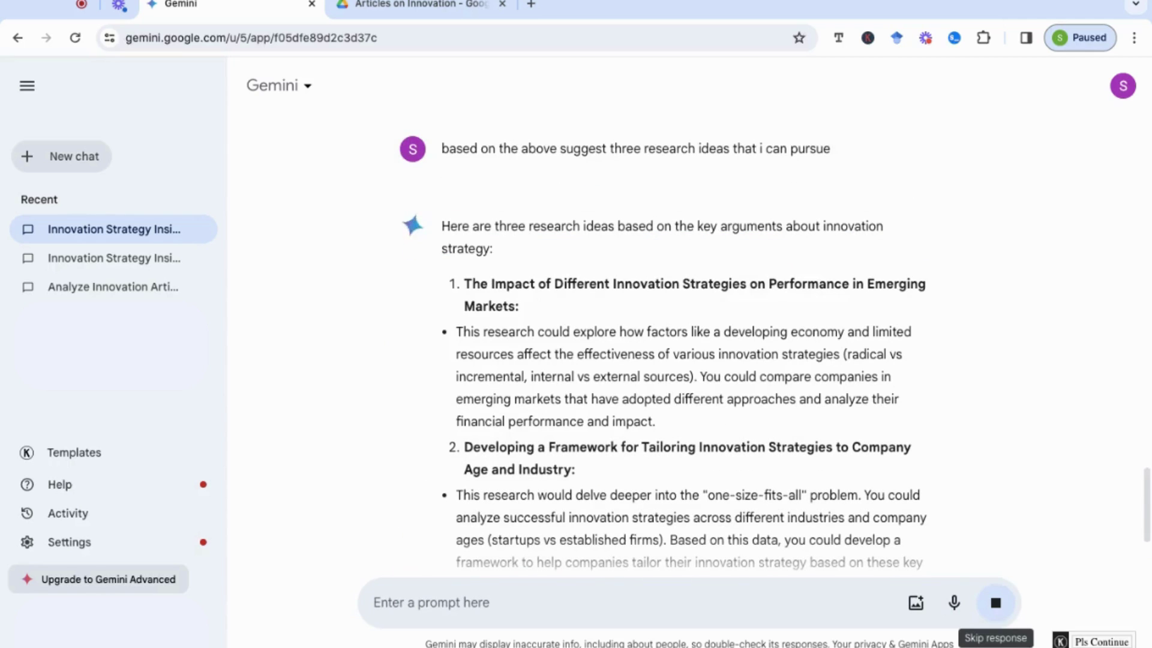
scroll(858, 432, "down", 1)
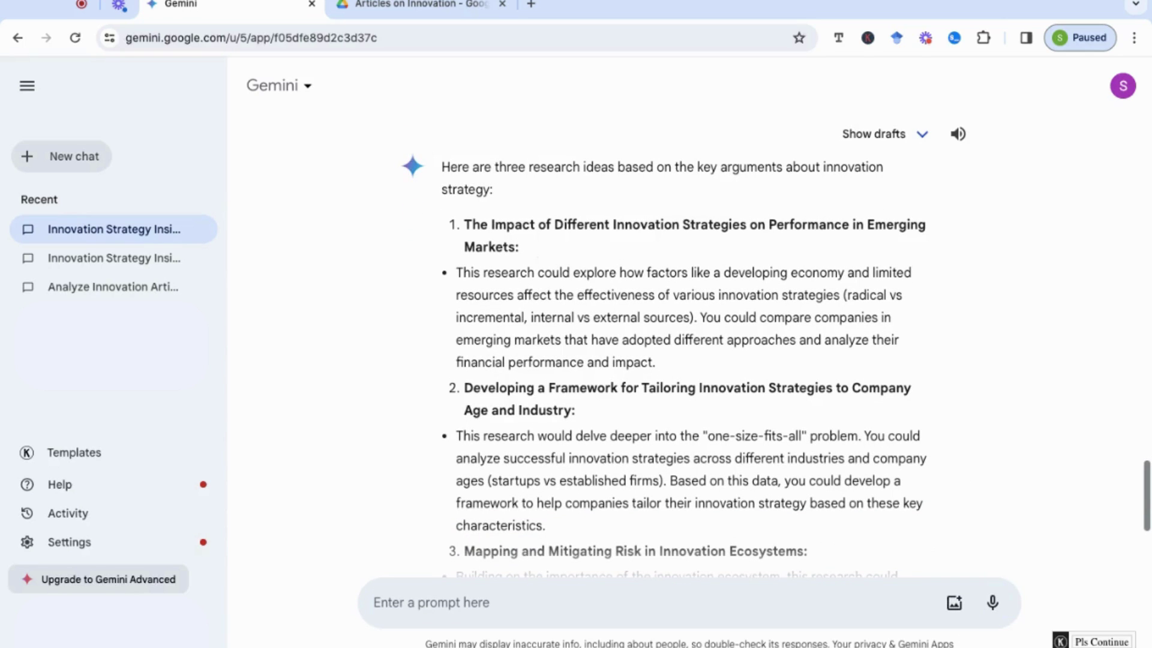
scroll(594, 348, "down", 2)
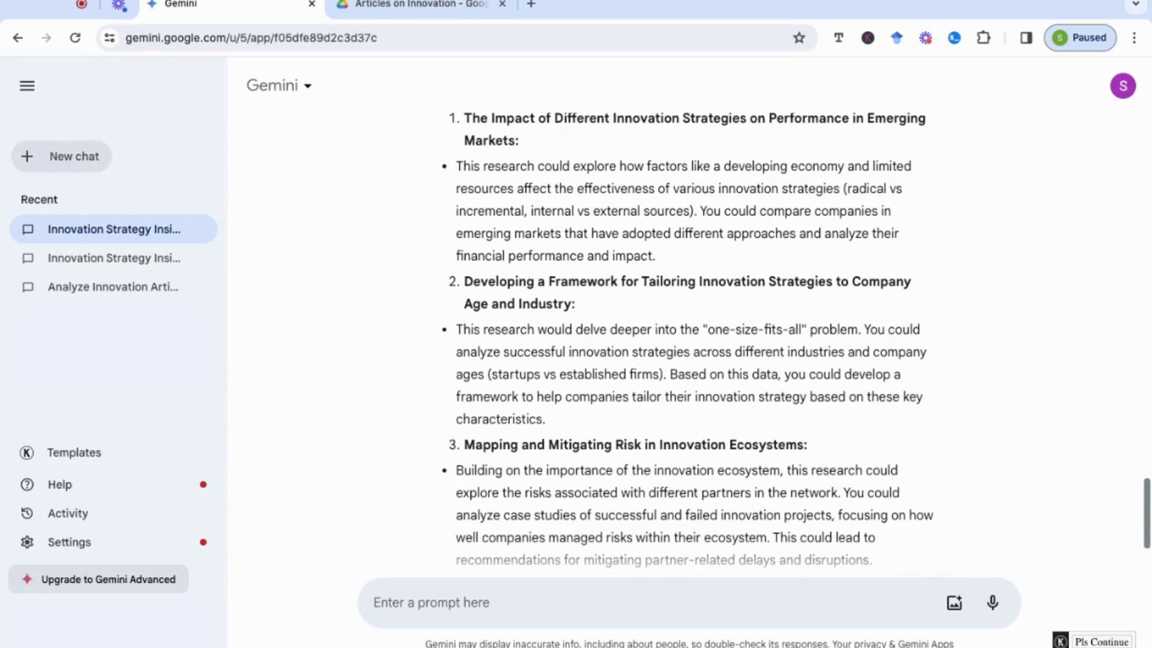
scroll(737, 360, "down", 1)
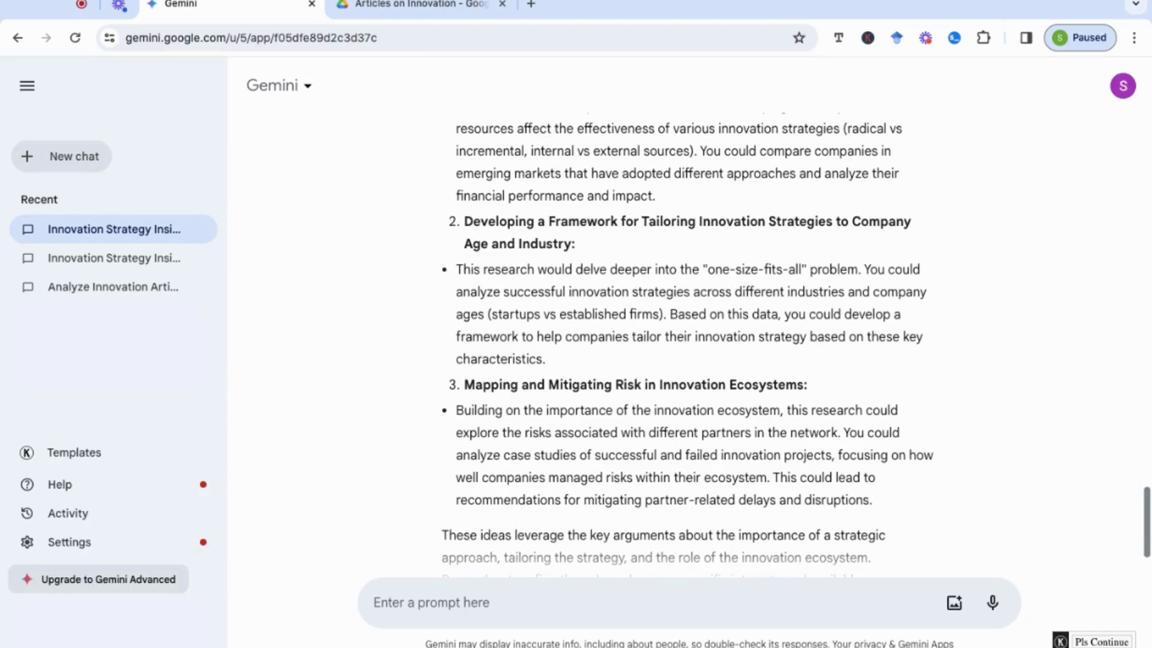
scroll(734, 381, "down", 1)
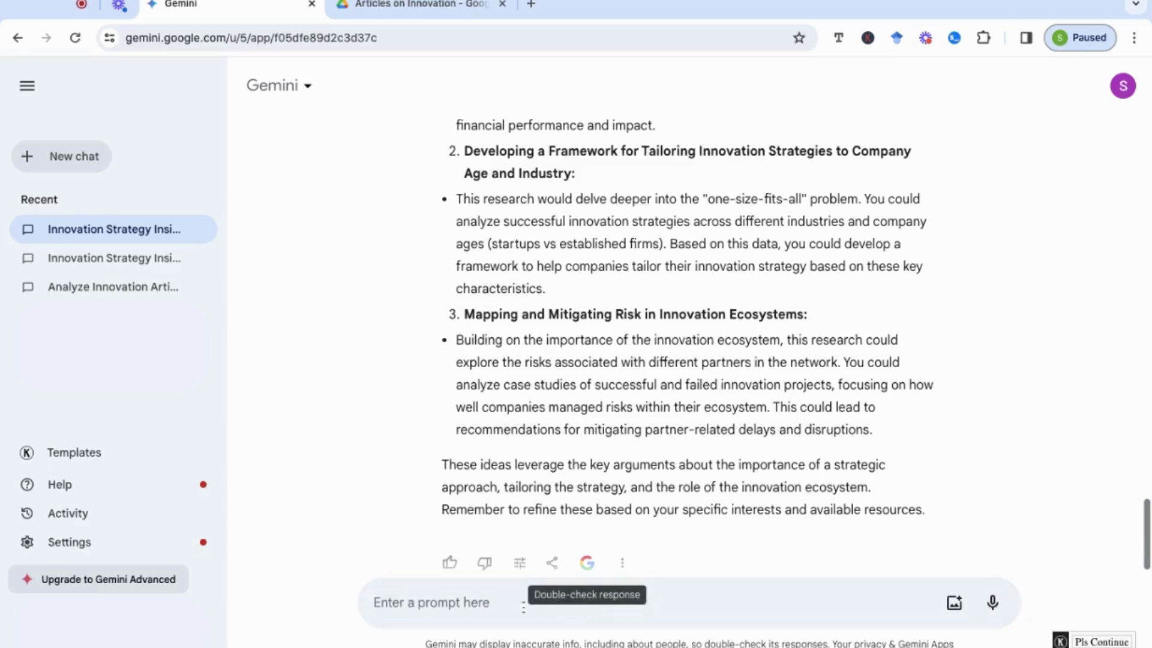
- Send the prompt 'based on the above identify three research gaps'
type("based on")
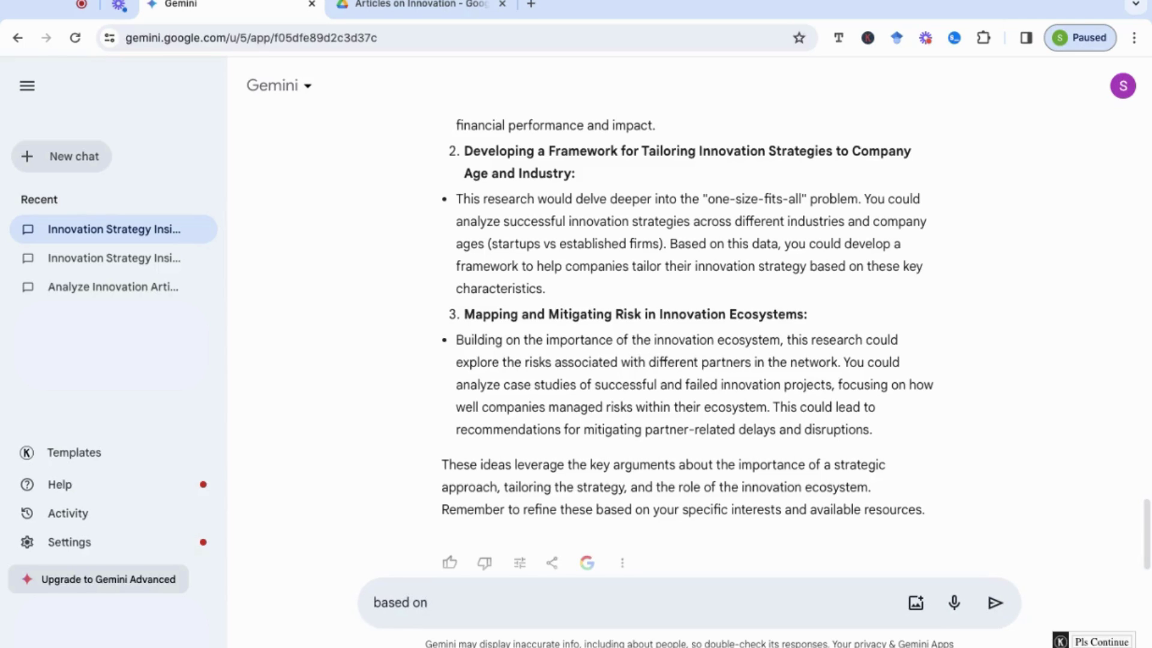
type(" the above identify thr")
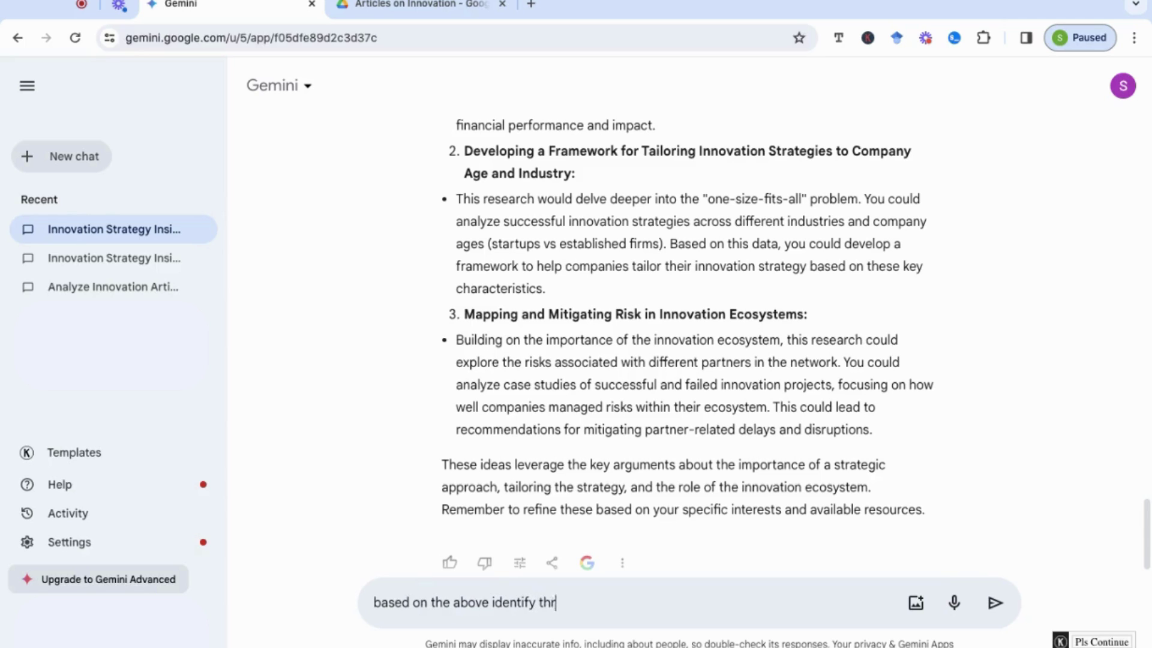
type("ee research gaps")
key("Return")
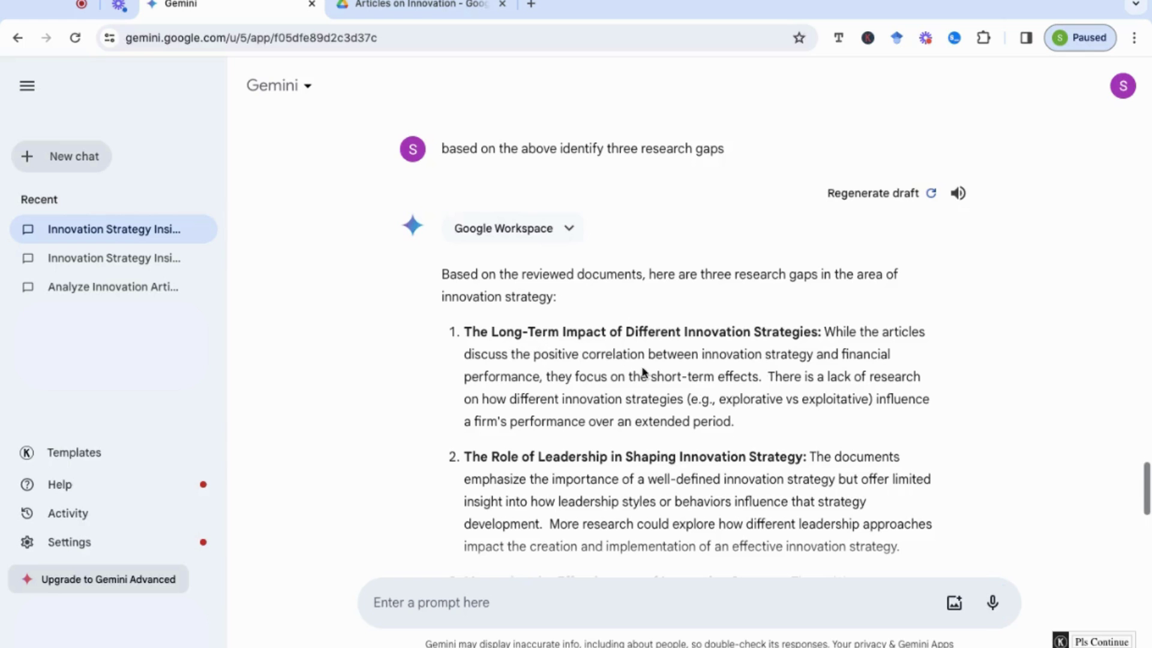
- Read through the rest of the three research gaps answer
scroll(642, 372, "down", 2)
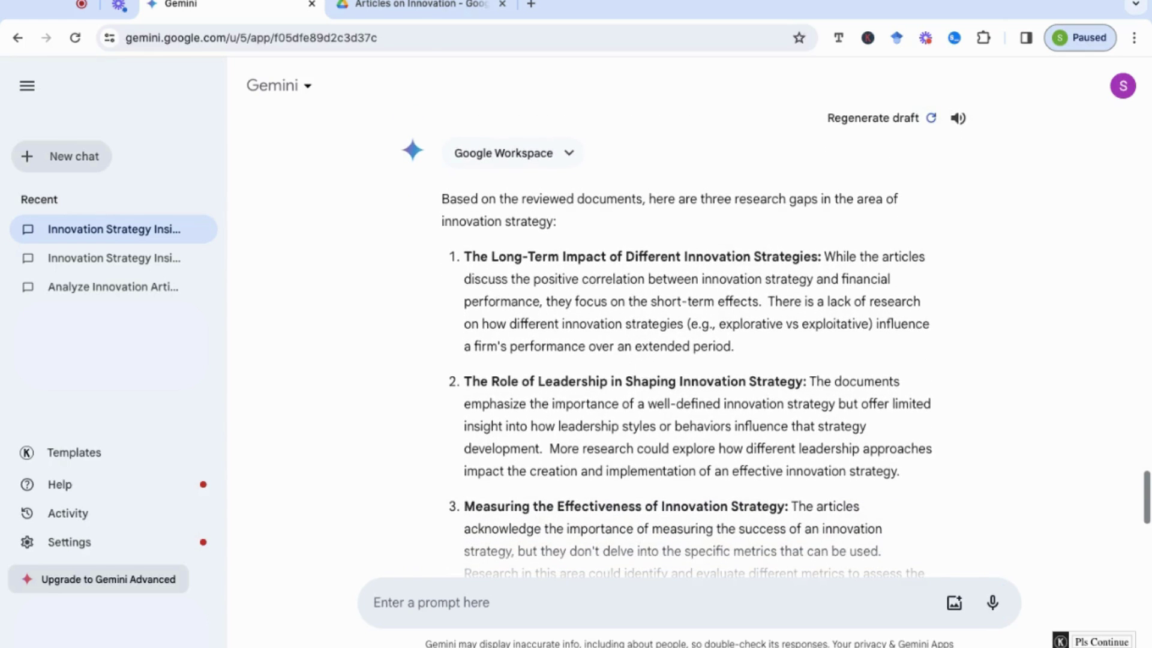
scroll(687, 336, "down", 2)
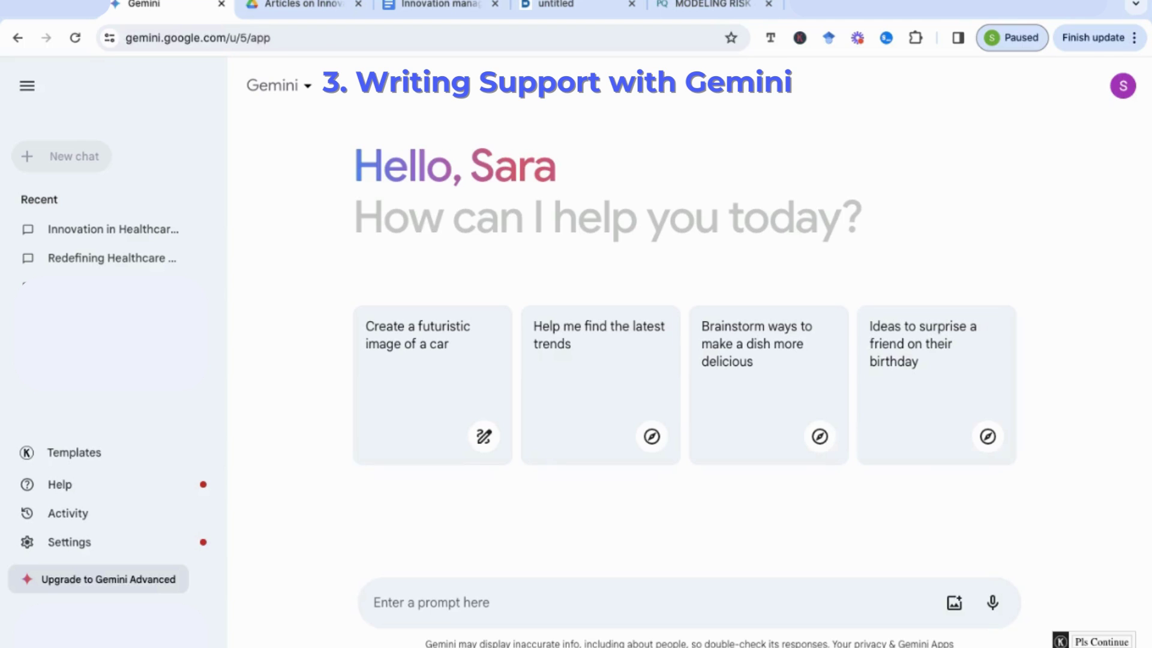
- Paste and submit the prepared prompt for a formal introduction on healthcare innovation techniques
left_click(624, 598)
type("write a detailed introduction discussing current innovation techniques that address the latest challenges and issues in the health sector. Ensure that you use formal academic language and include a review of recent developments. Highlight how these innovations are transforming the field and discuss their implications for future research and practice.")
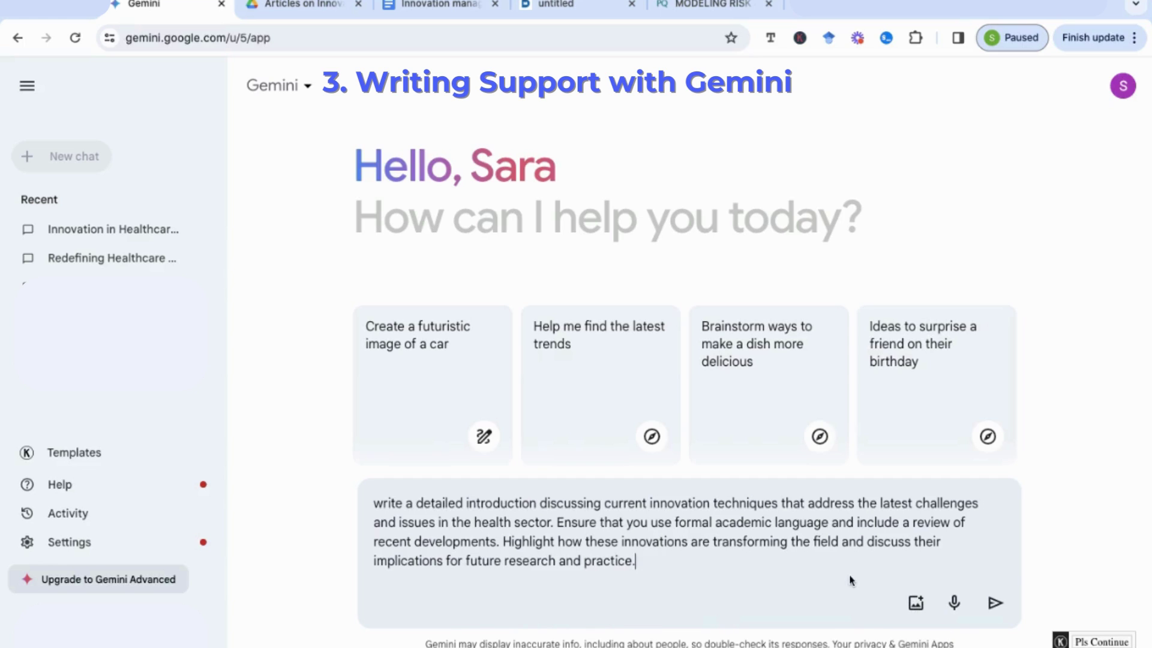
left_click(994, 603)
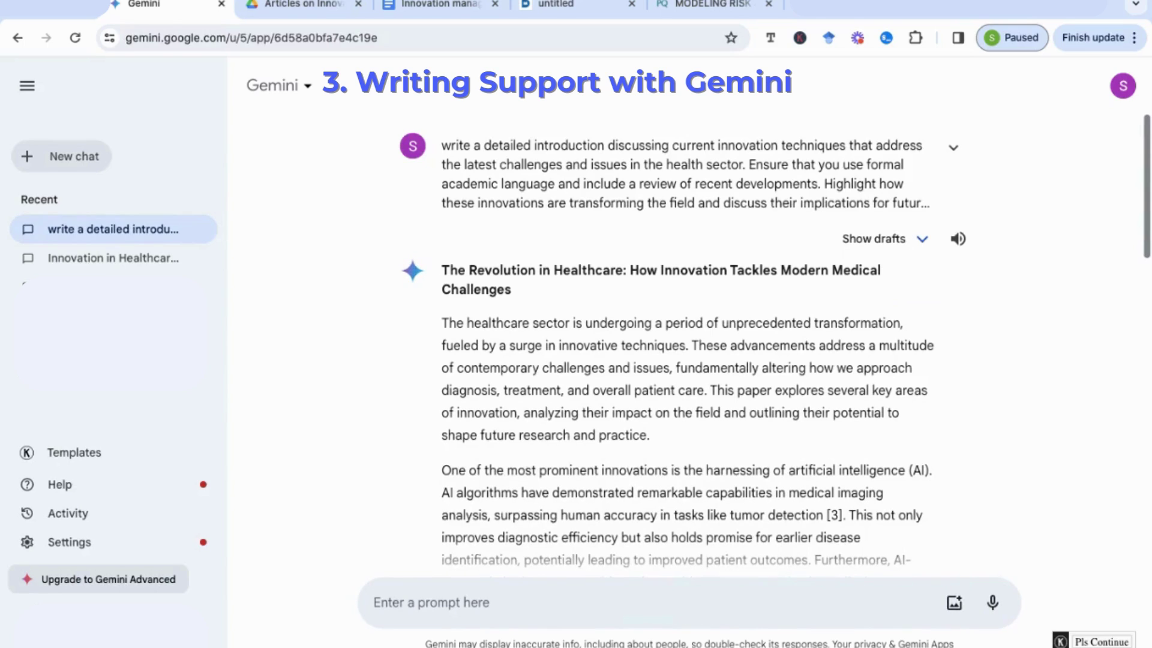
- Scroll through the healthcare introduction's green-confirmed and orange-flagged statements after the Google double-check
scroll(690, 360, "down", 2)
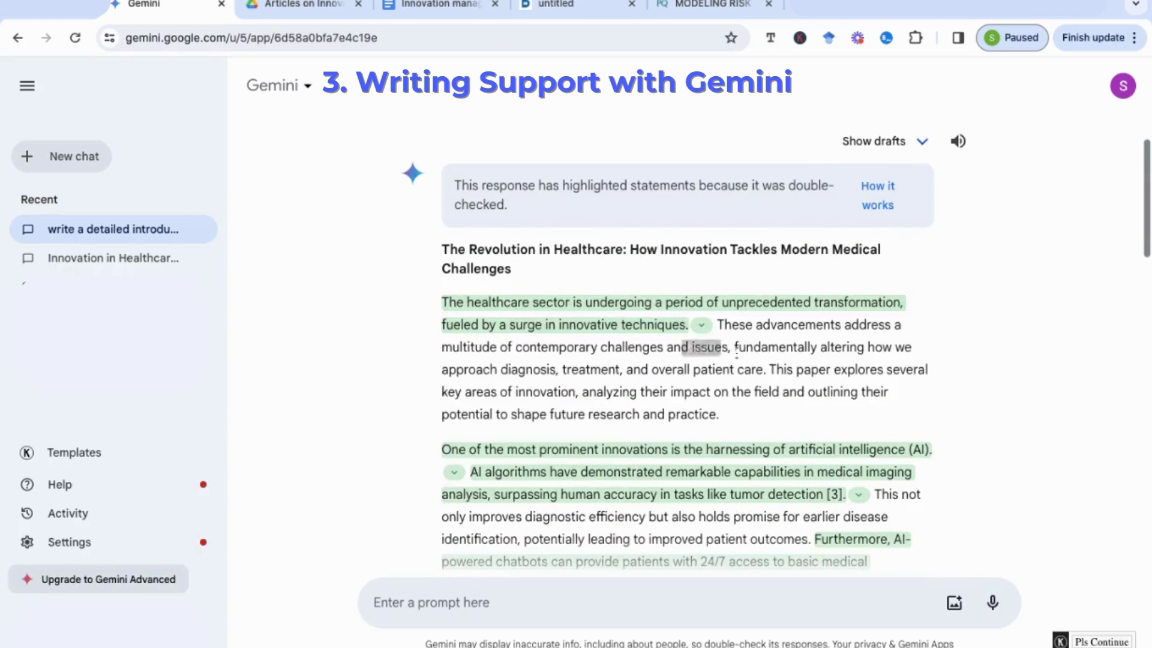
scroll(762, 369, "down", 2)
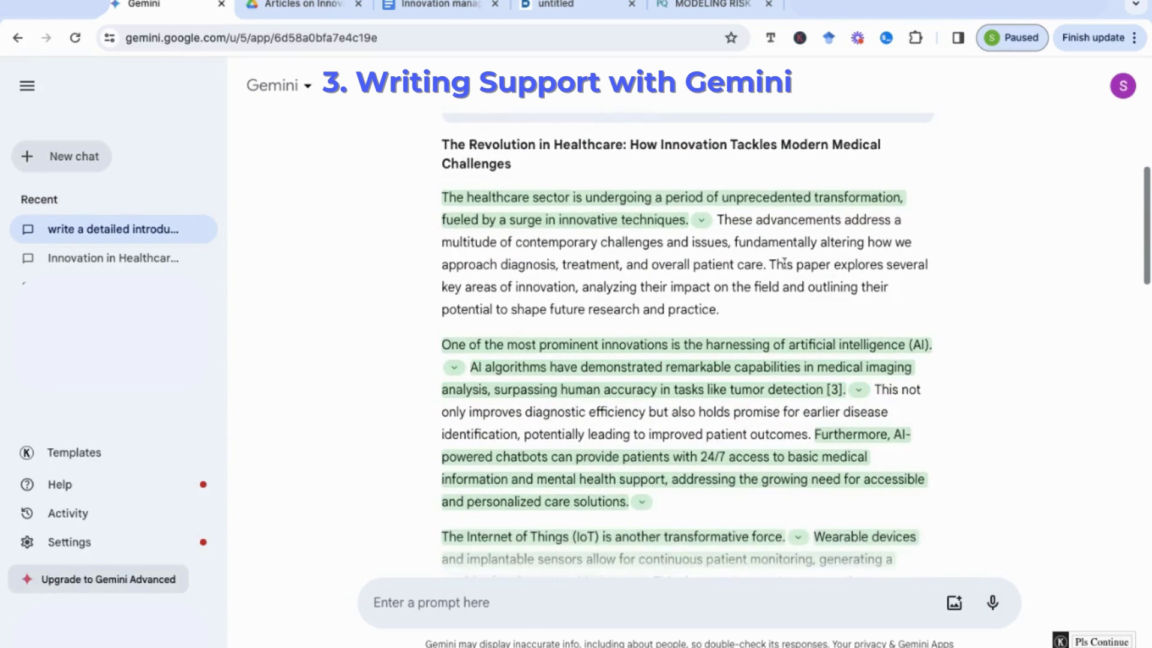
scroll(783, 264, "down", 2)
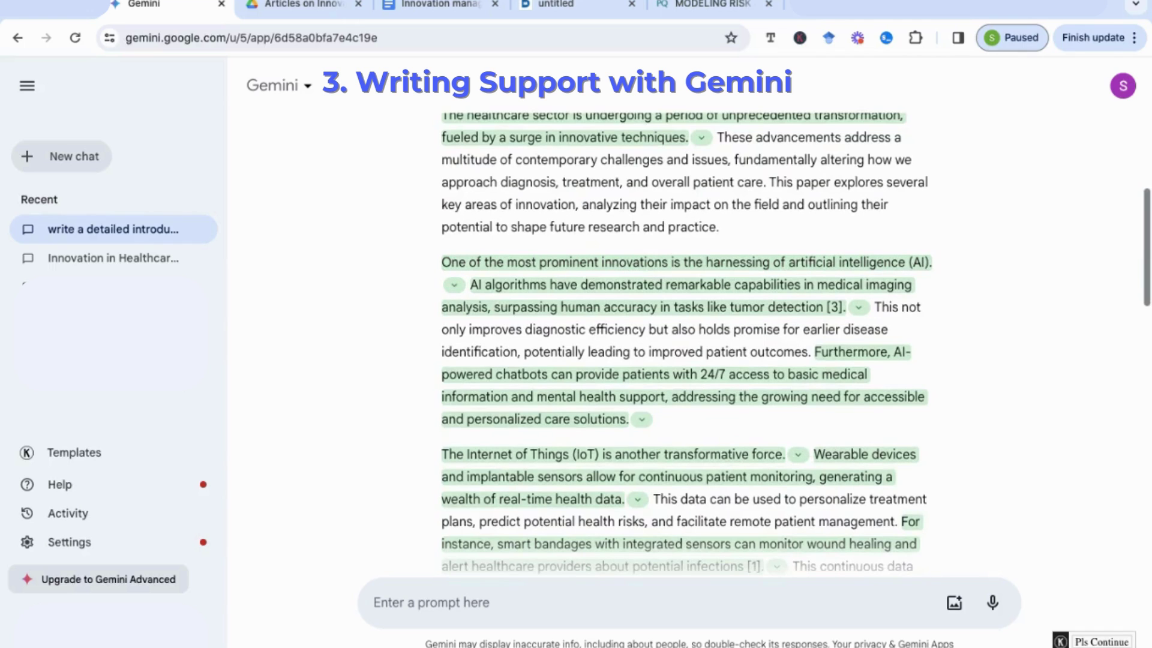
scroll(719, 286, "down", 5)
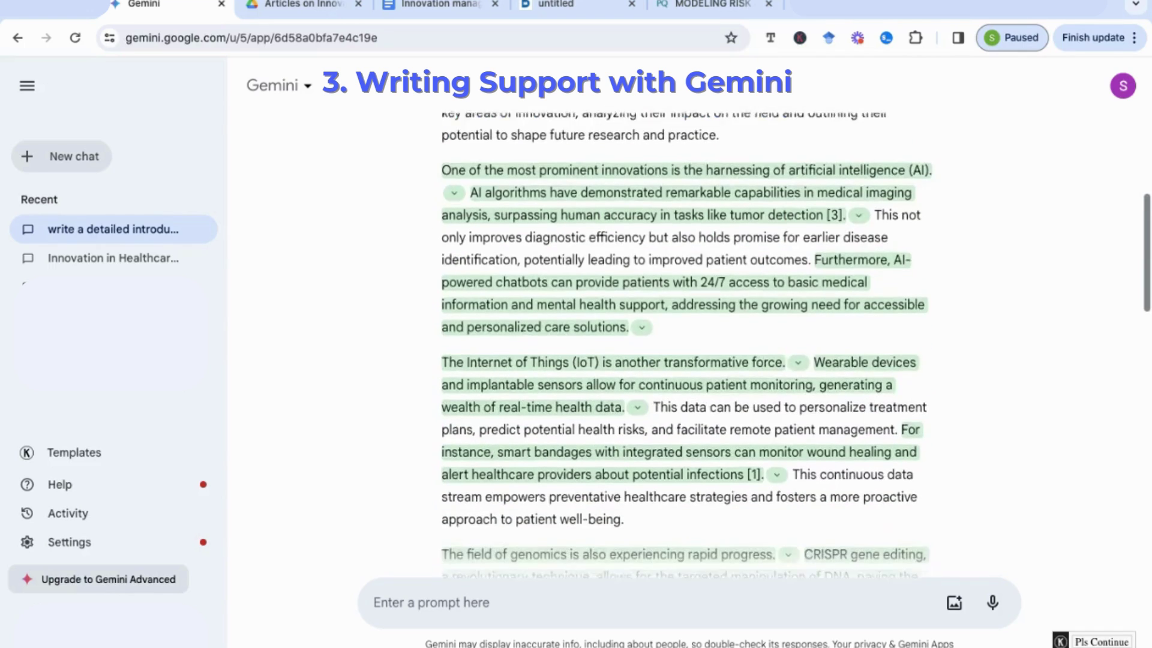
scroll(718, 284, "down", 3)
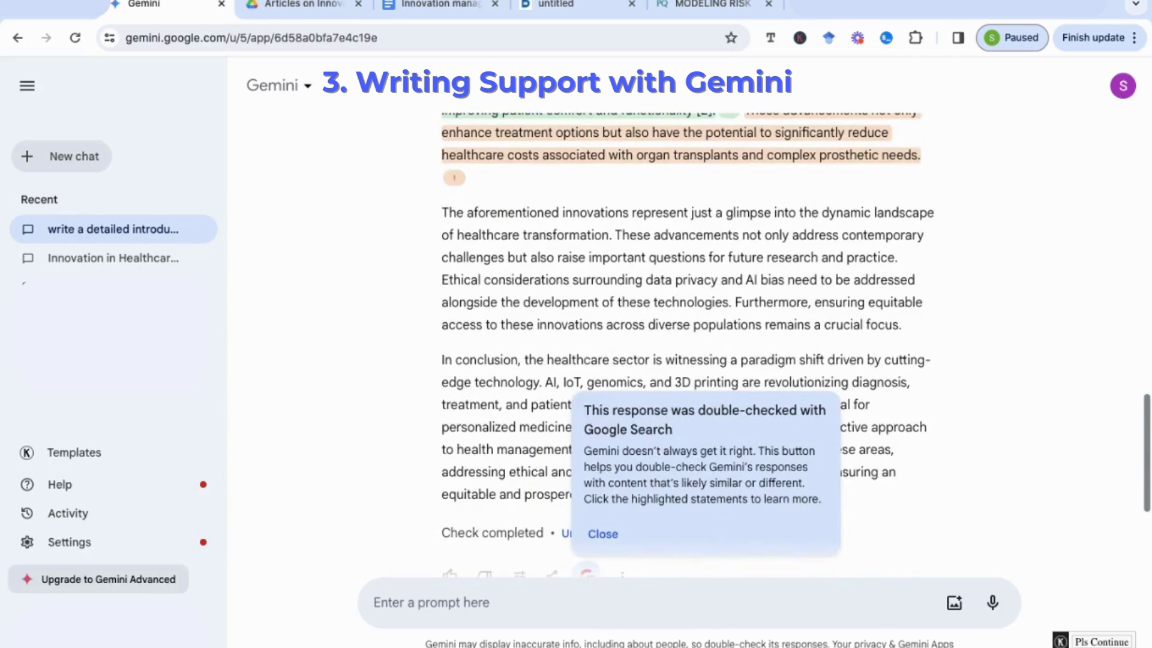
- Expand the web sources behind the smart bandage claim and another highlighted sentence
scroll(659, 334, "up", 7)
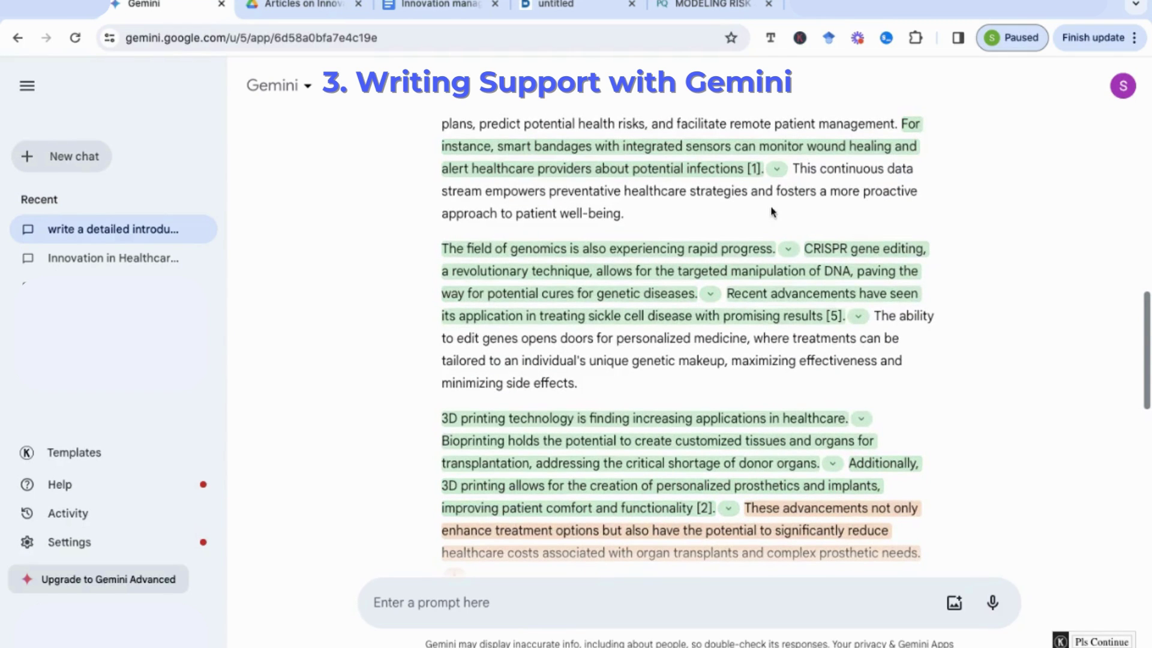
left_click(780, 174)
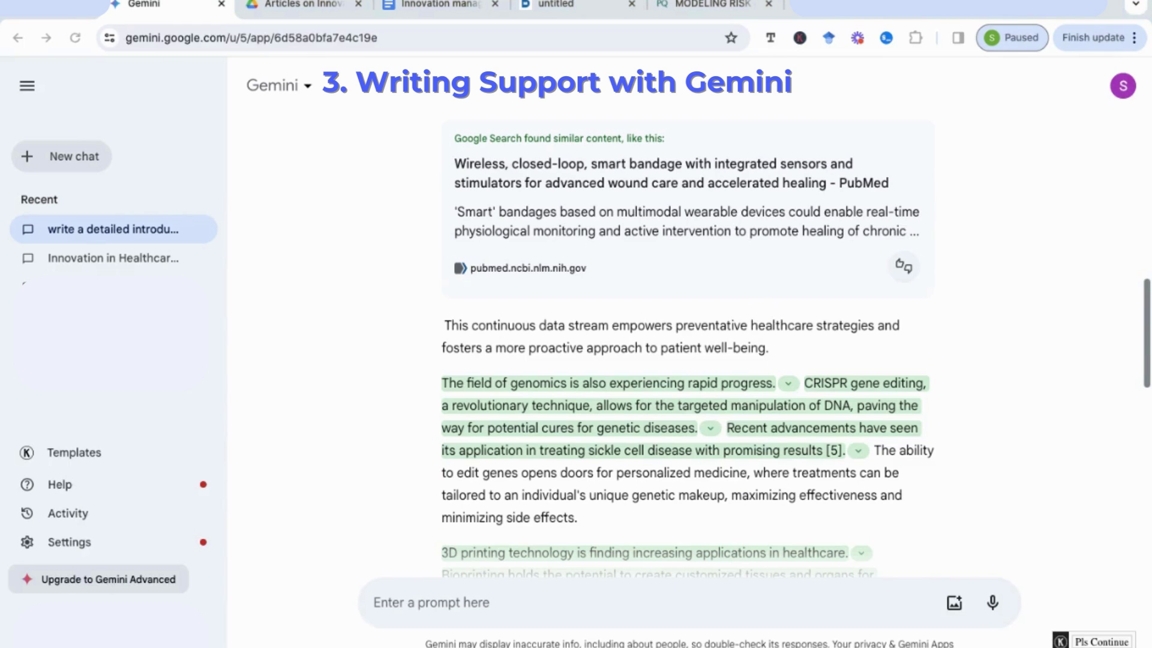
scroll(689, 346, "down", 3)
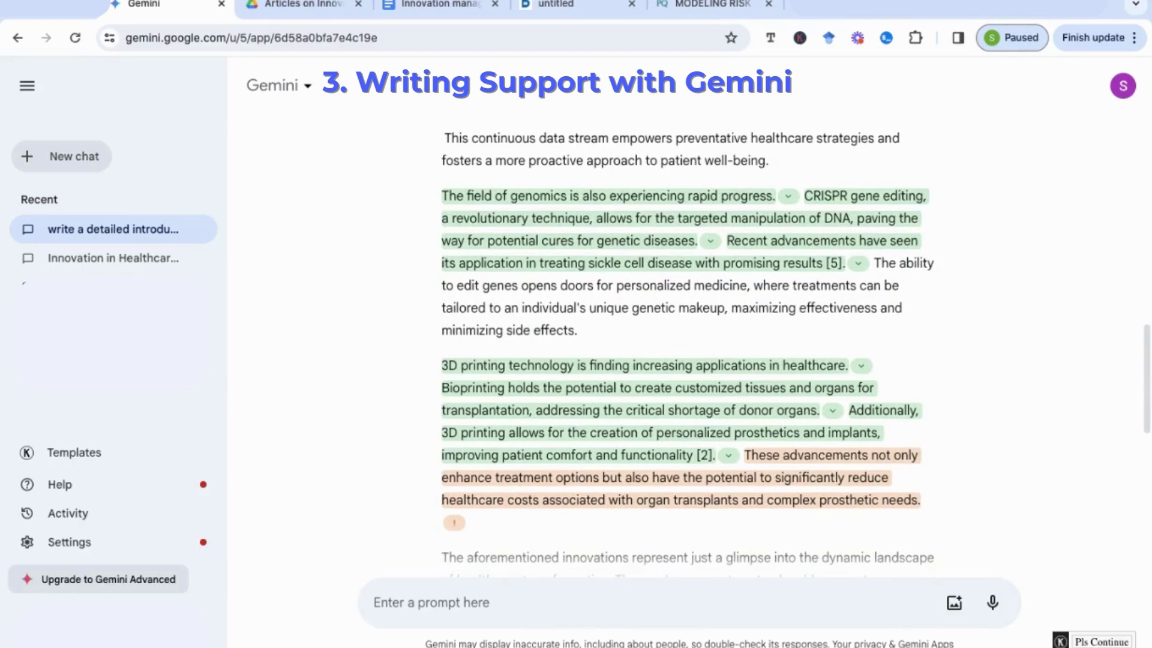
left_click(788, 196)
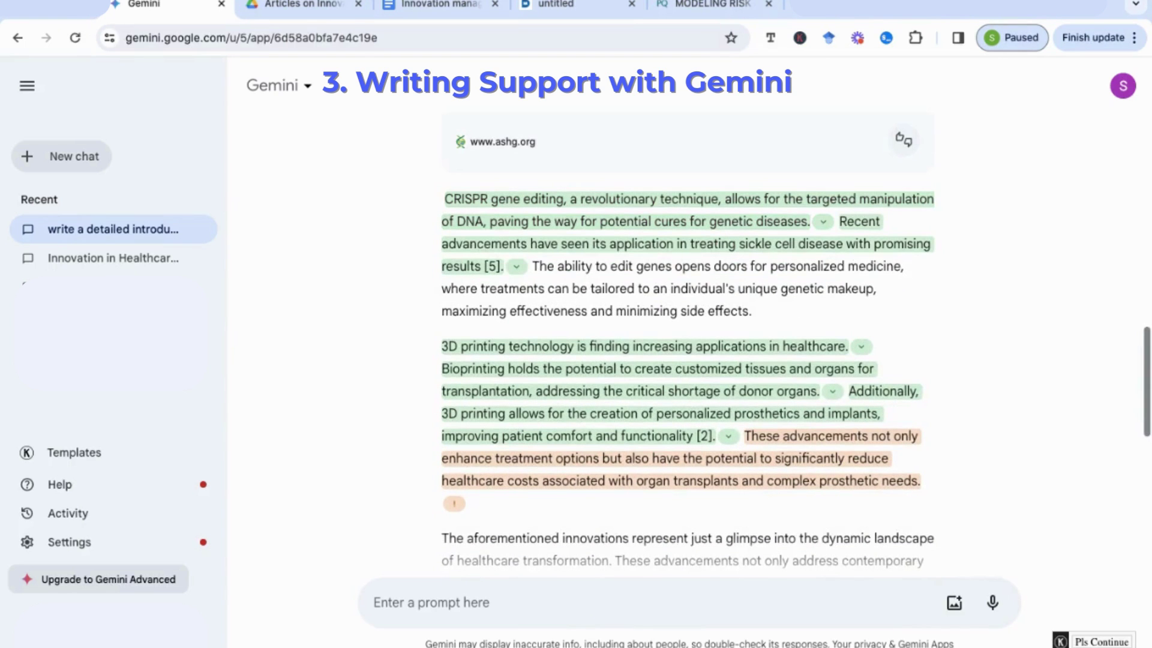
scroll(688, 346, "down", 1)
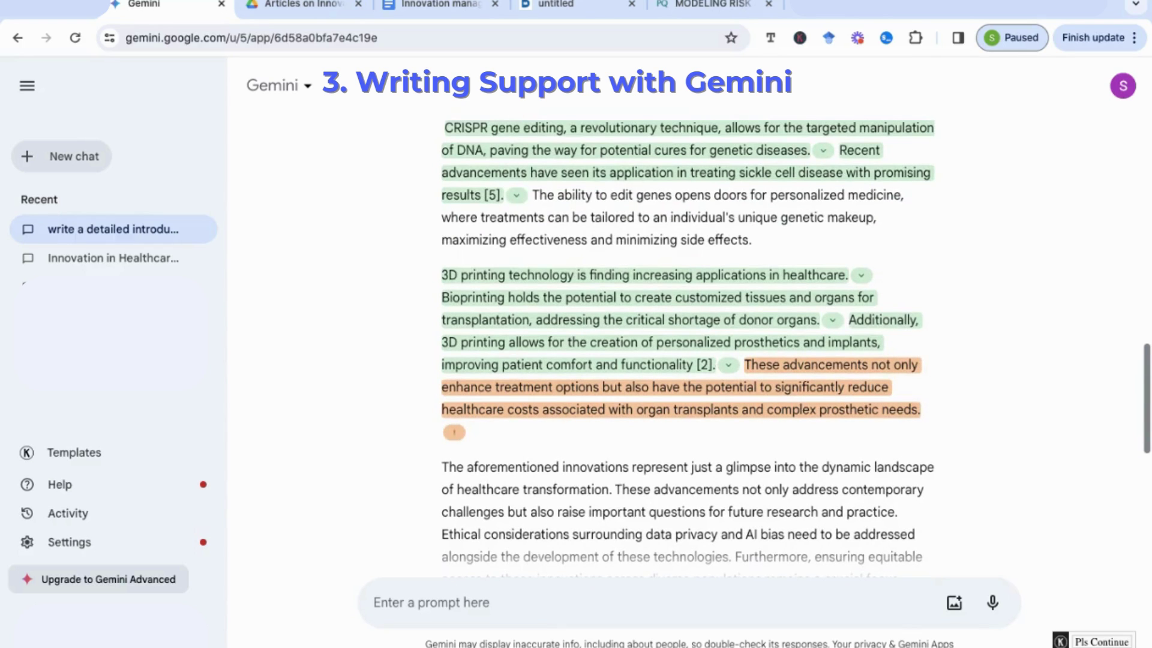
- Bring up the three alternative drafts of the healthcare introduction
scroll(689, 346, "down", 3)
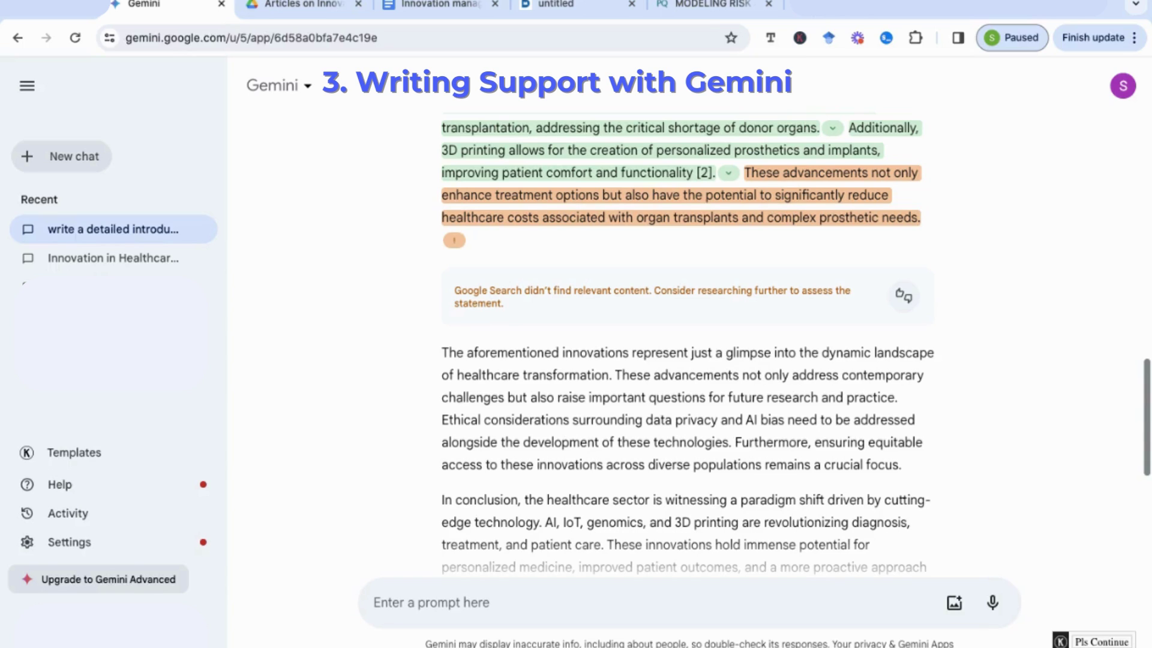
scroll(728, 432, "up", 20)
left_click(918, 242)
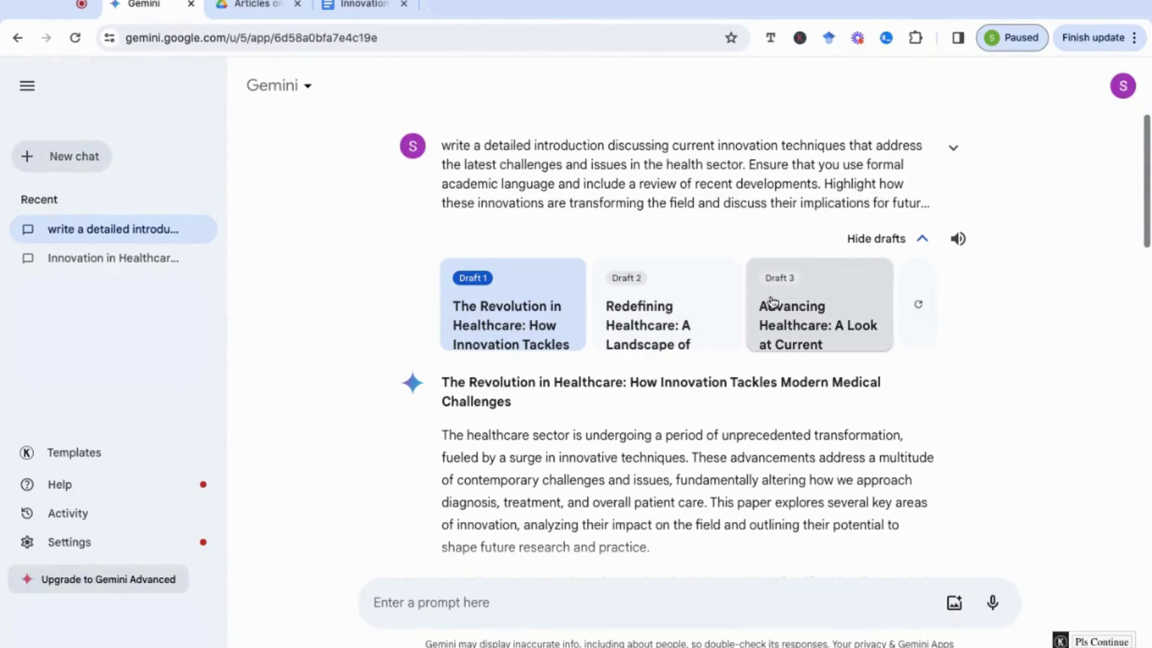
- Switch the response to Draft 2 and read through it
left_click(666, 314)
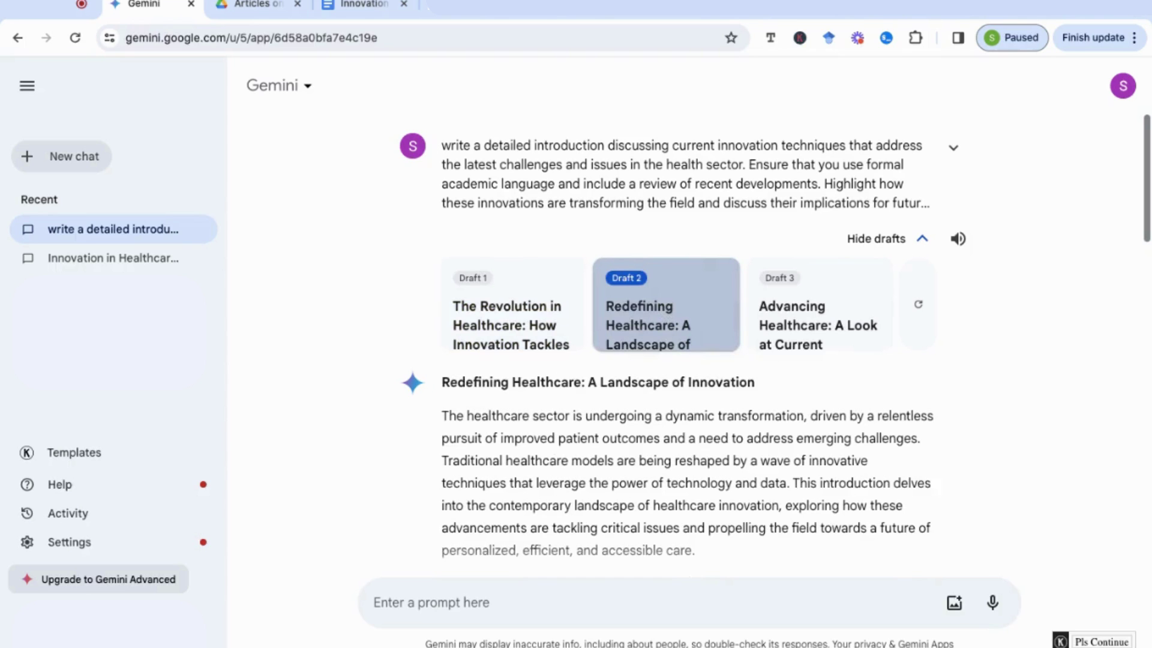
scroll(476, 296, "down", 2)
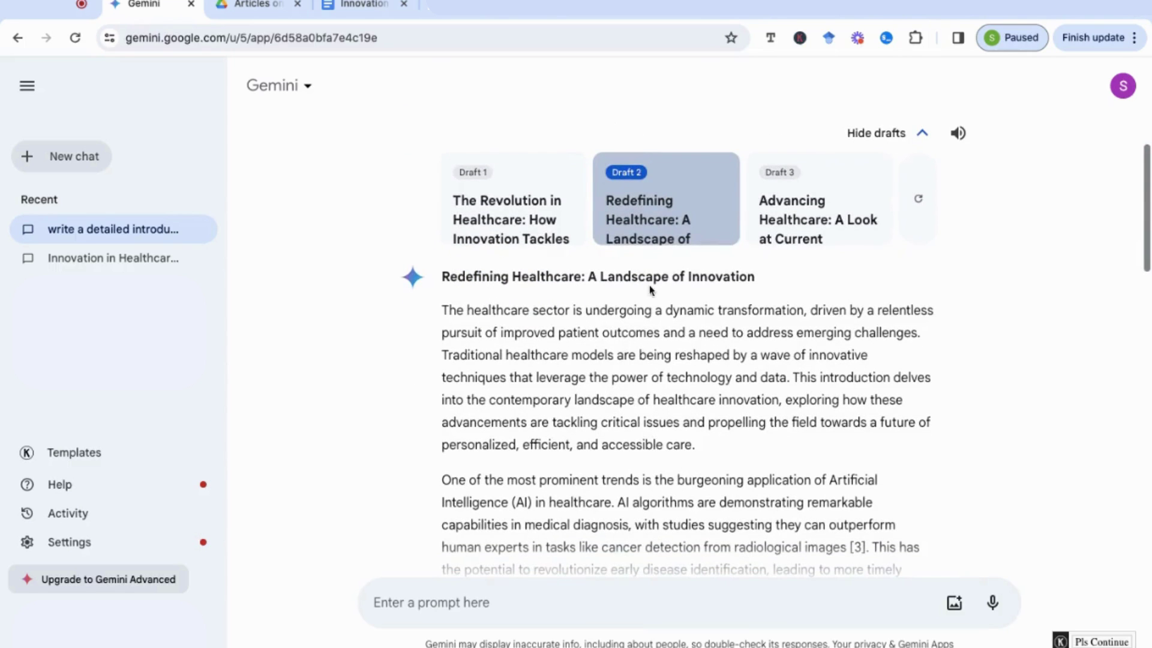
scroll(715, 301, "down", 2)
scroll(714, 301, "down", 5)
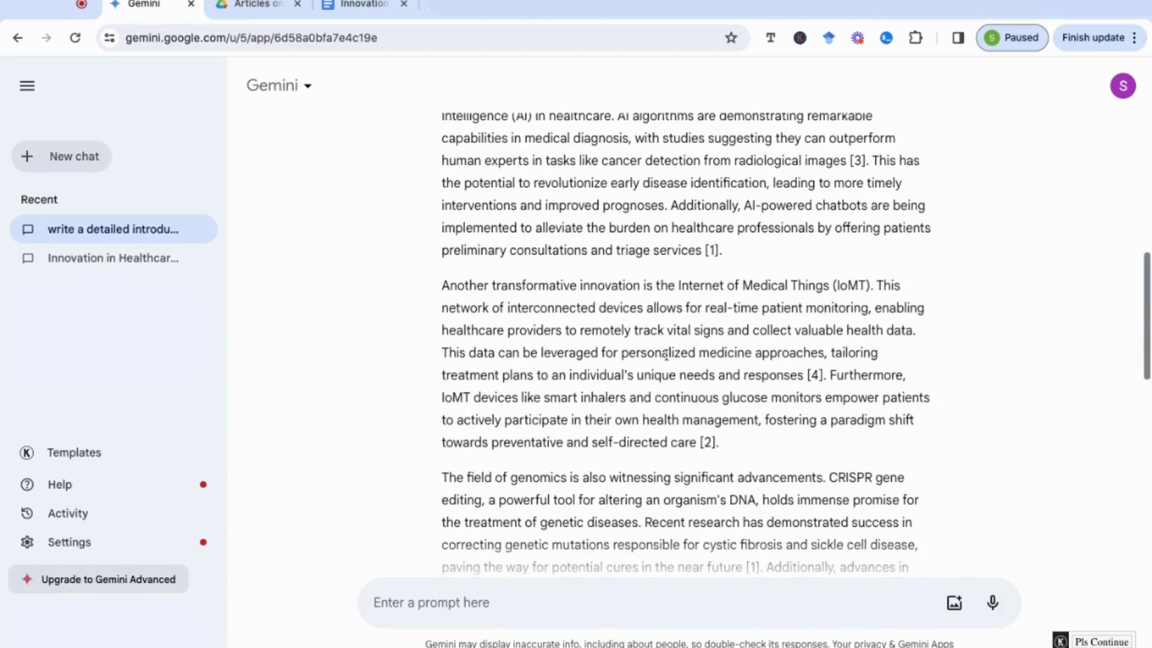
scroll(685, 343, "down", 7)
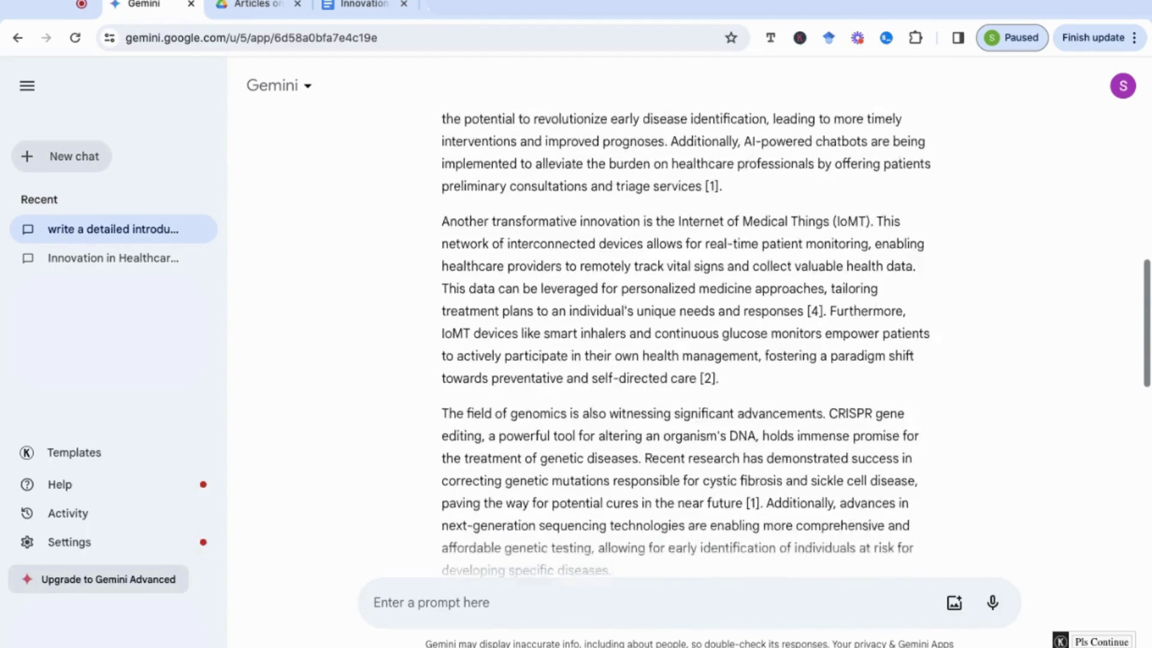
scroll(622, 354, "down", 6)
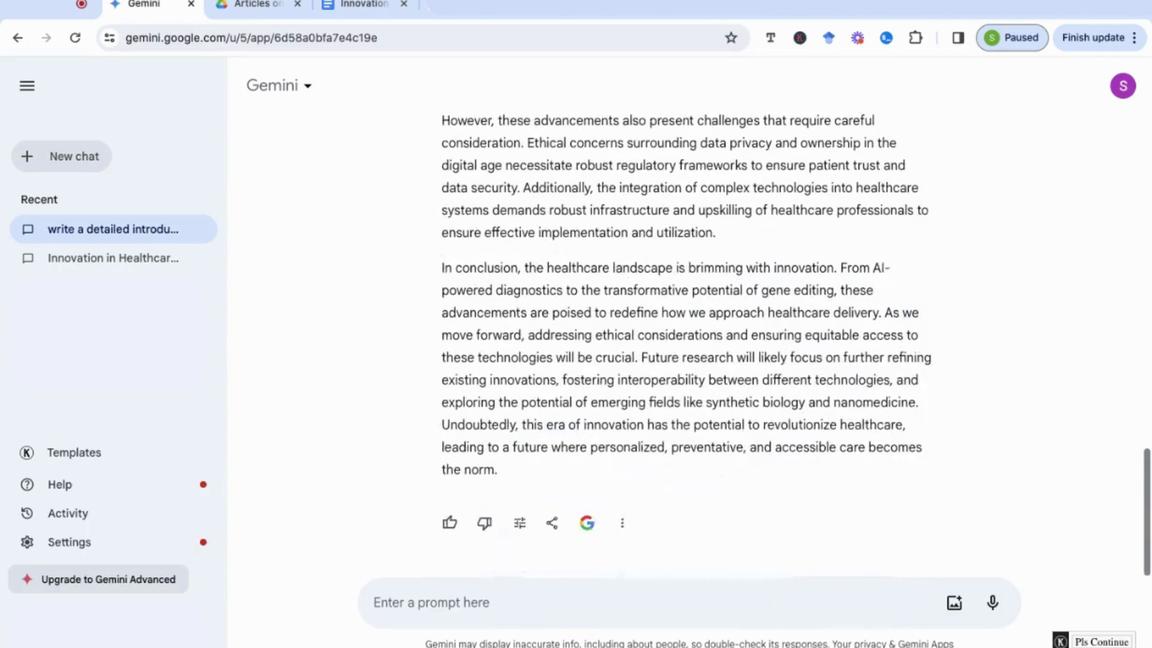
- Double-check Draft 2 with Google Search and view the source for the traditional healthcare models sentence
left_click(587, 524)
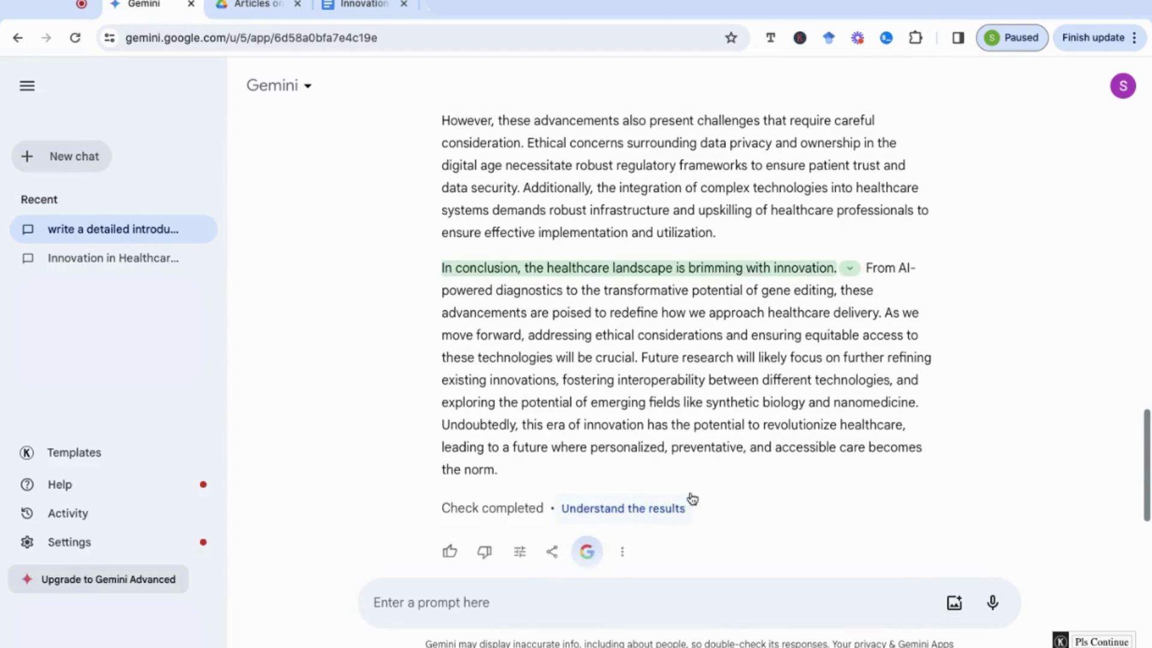
scroll(702, 360, "up", 3)
scroll(702, 360, "up", 14)
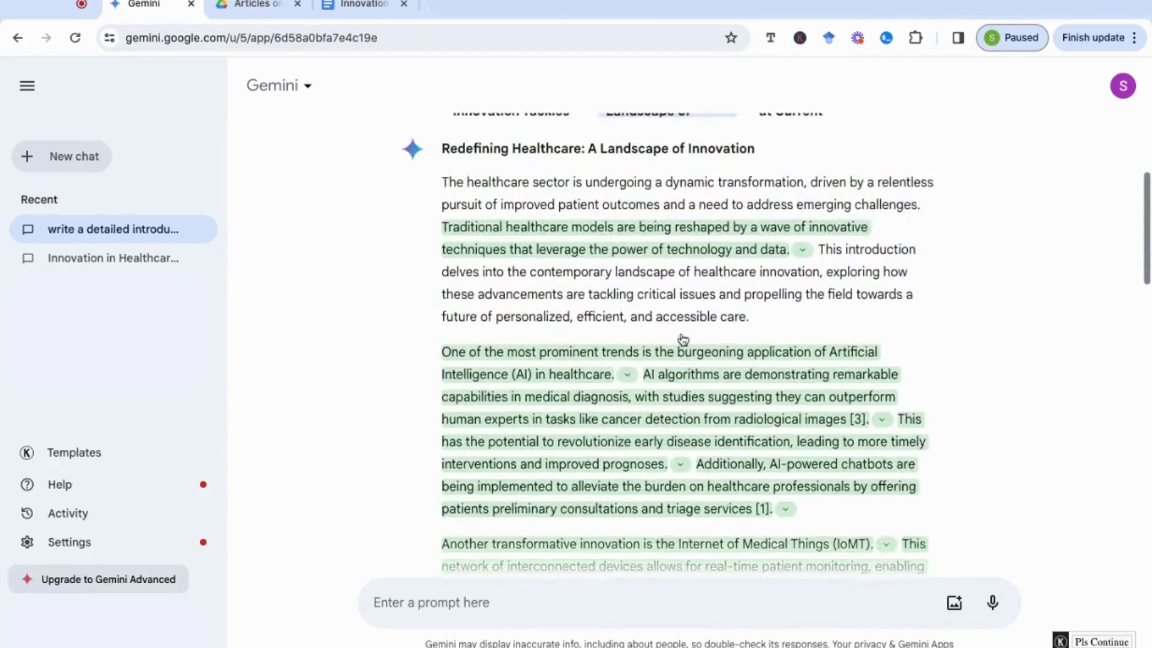
left_click(802, 250)
scroll(722, 388, "down", 12)
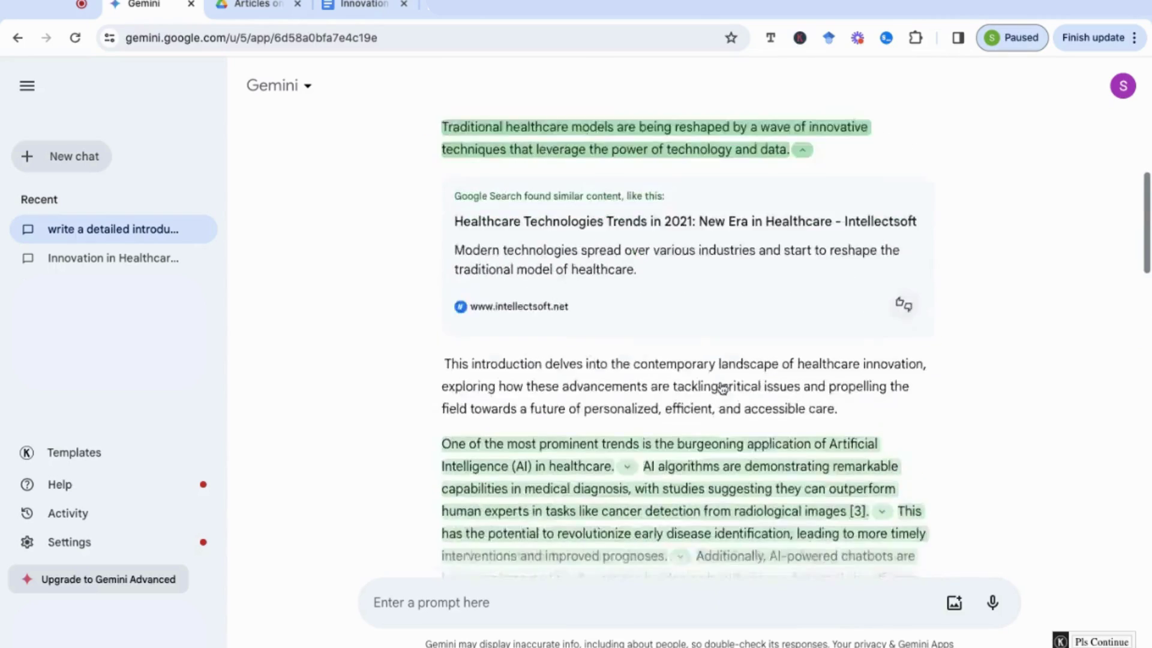
scroll(723, 388, "down", 7)
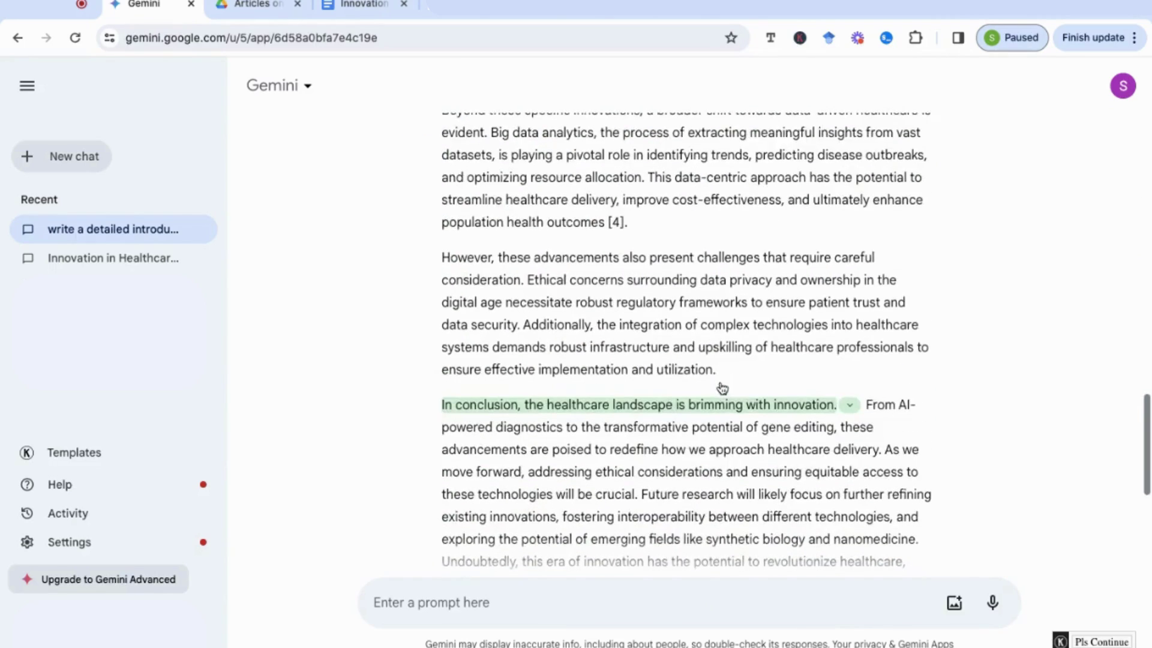
scroll(820, 323, "up", 18)
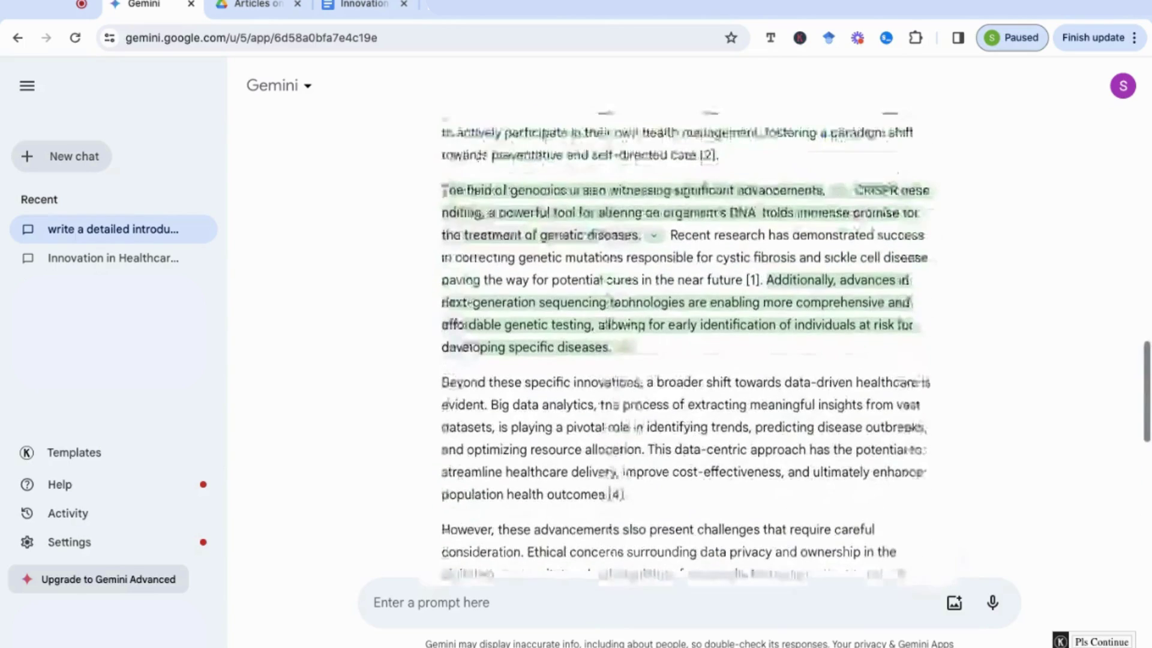
- Switch to Draft 3, double-check it, and see why its final sentence is unverified
left_click(821, 323)
scroll(805, 384, "down", 18)
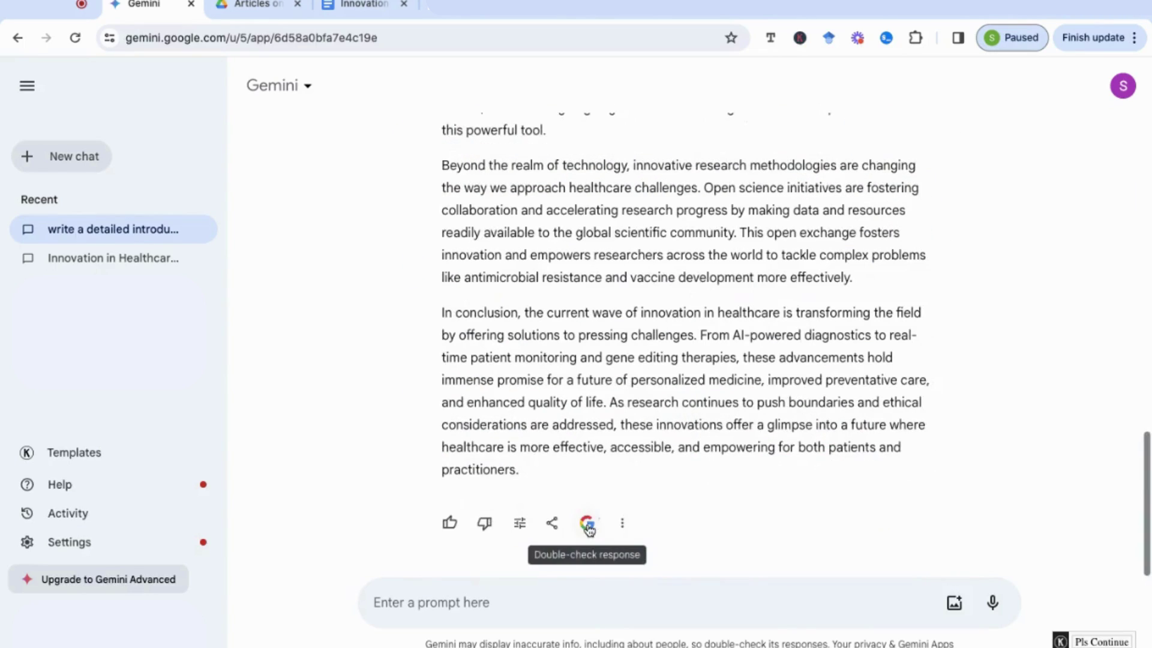
left_click(587, 523)
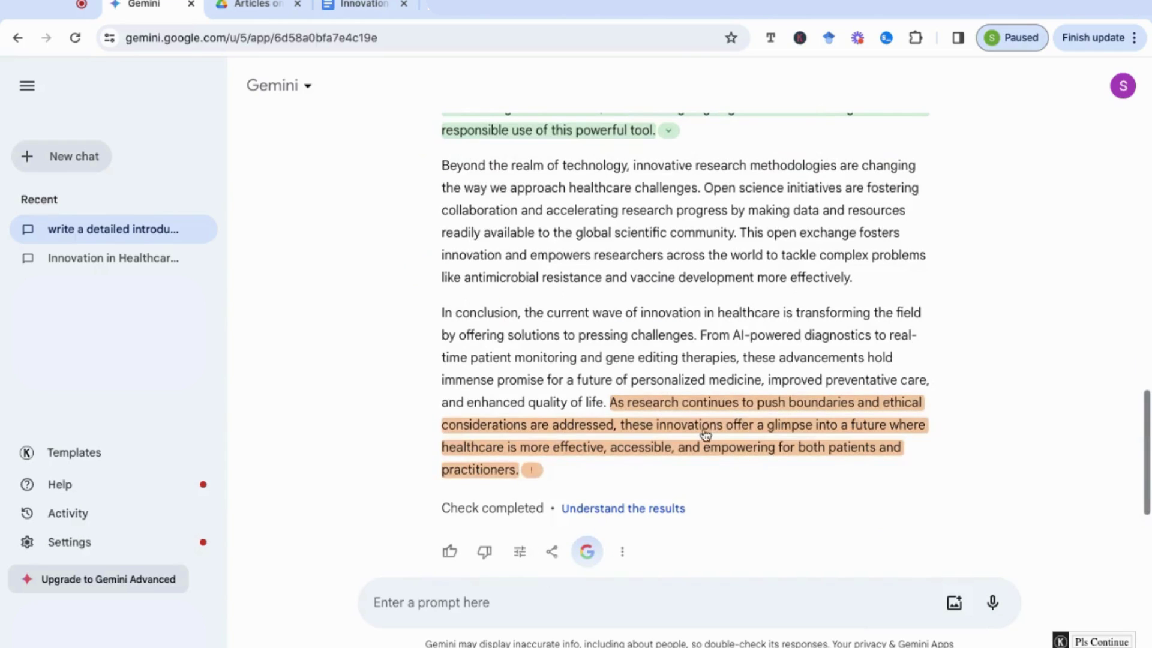
left_click(532, 472)
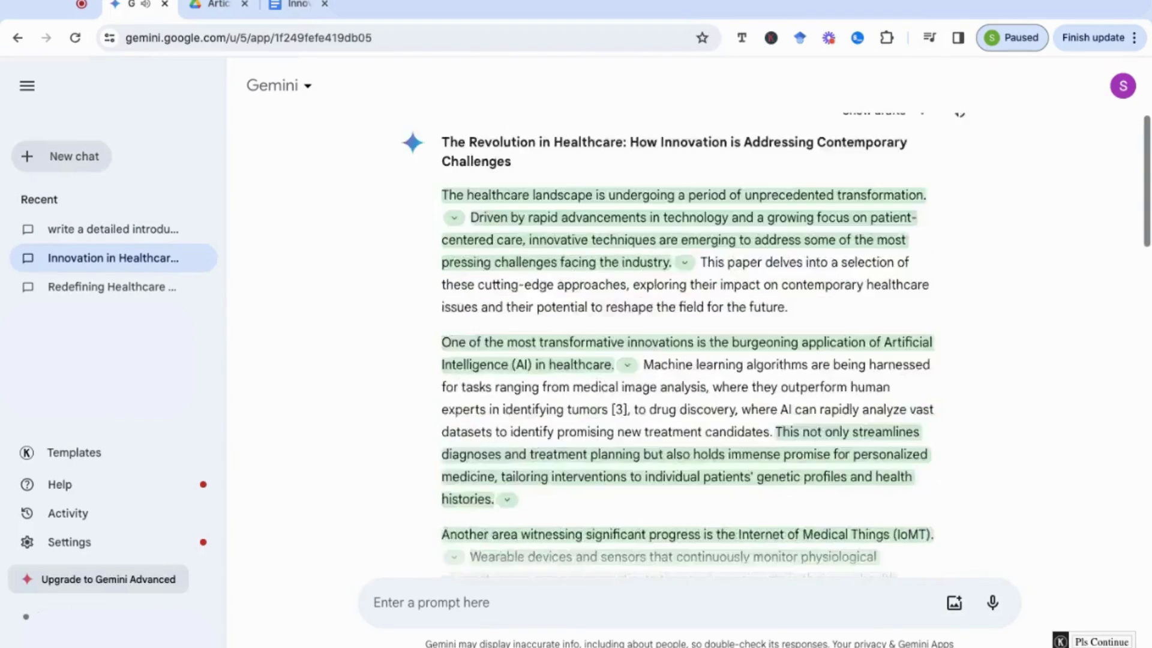
- Regenerate the Innovation in Healthcare response as a Longer version via Modify response
scroll(687, 345, "down", 5)
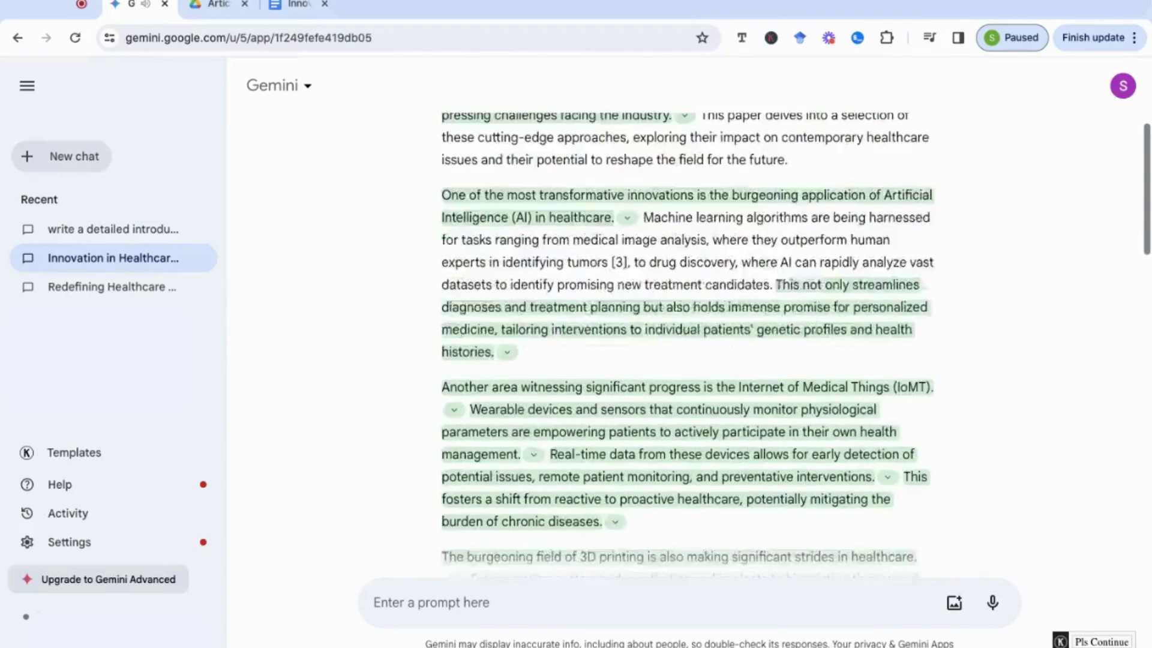
scroll(689, 354, "down", 10)
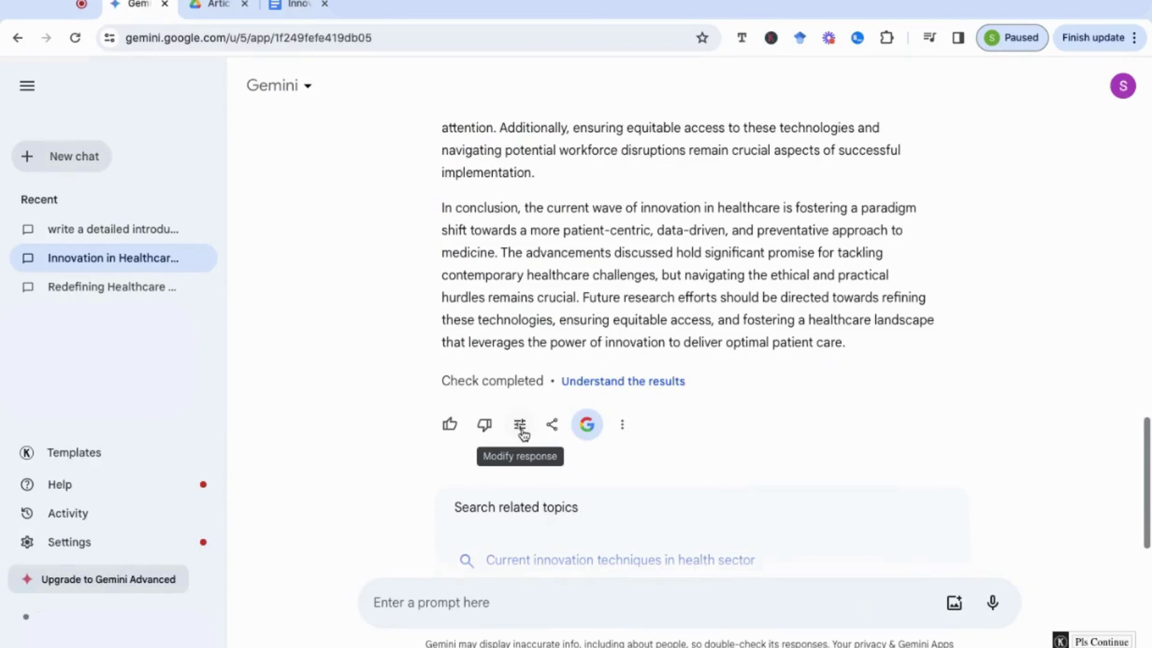
left_click(521, 430)
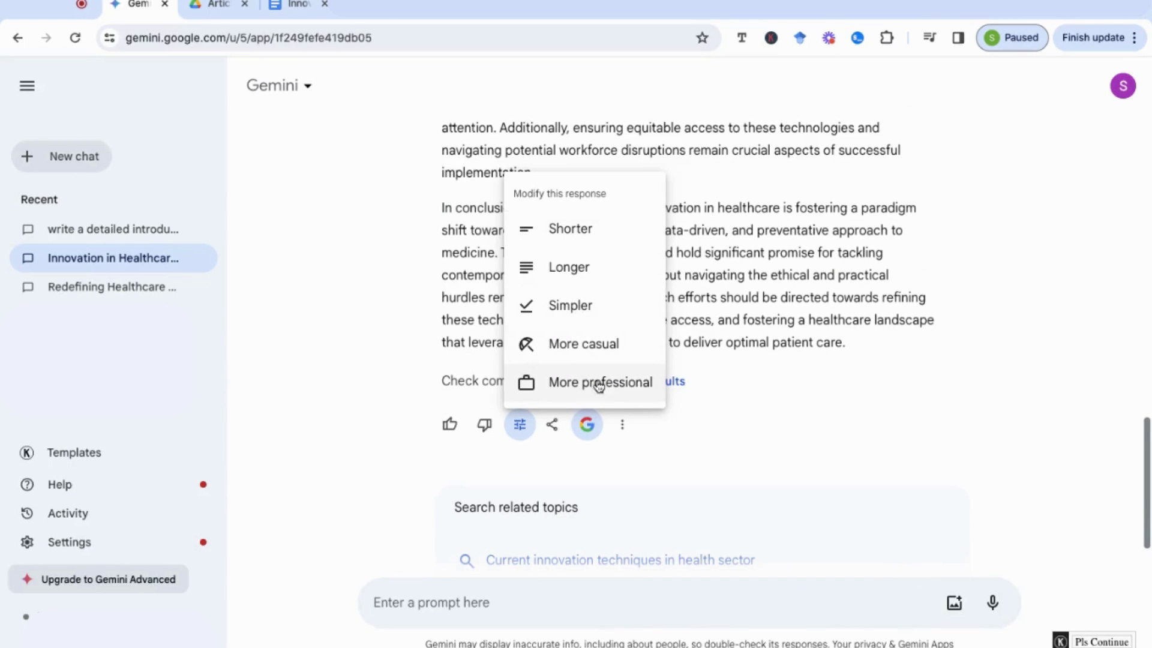
left_click(582, 271)
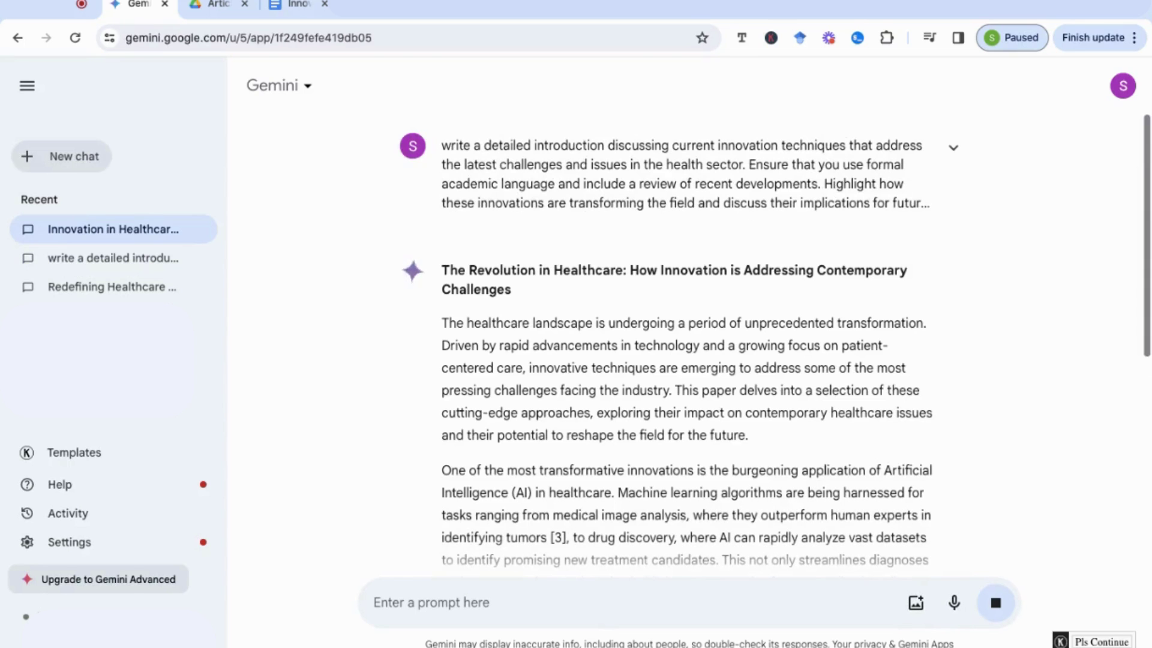
- Read through the longer response and bring up its Share & export options
scroll(609, 329, "down", 3)
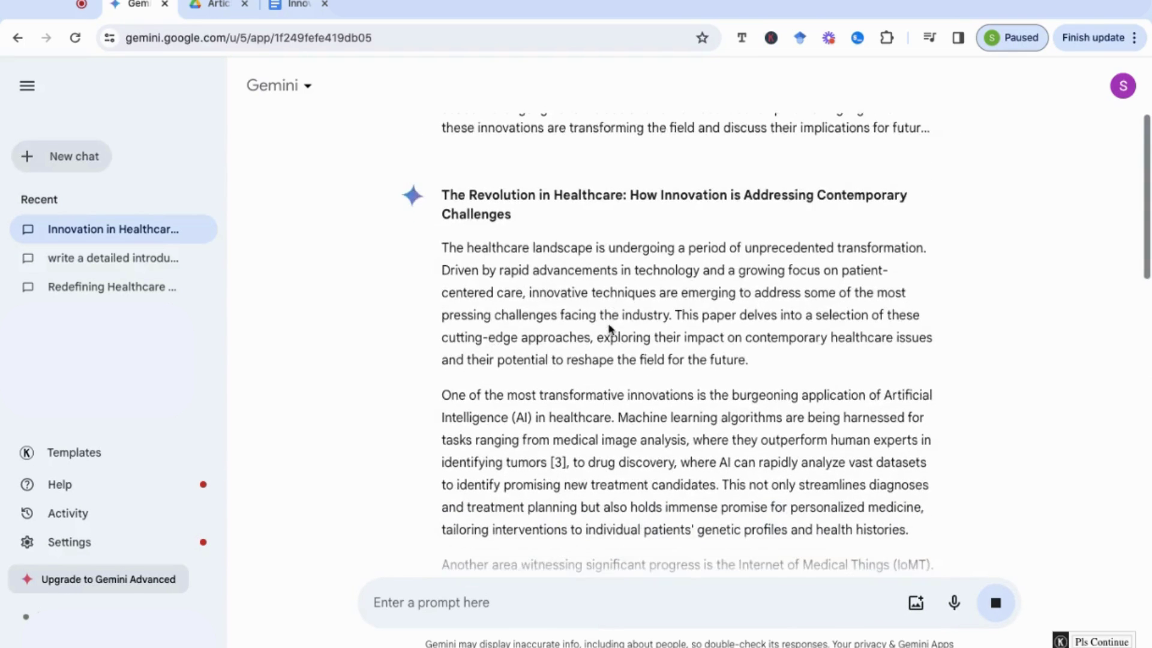
scroll(609, 329, "down", 7)
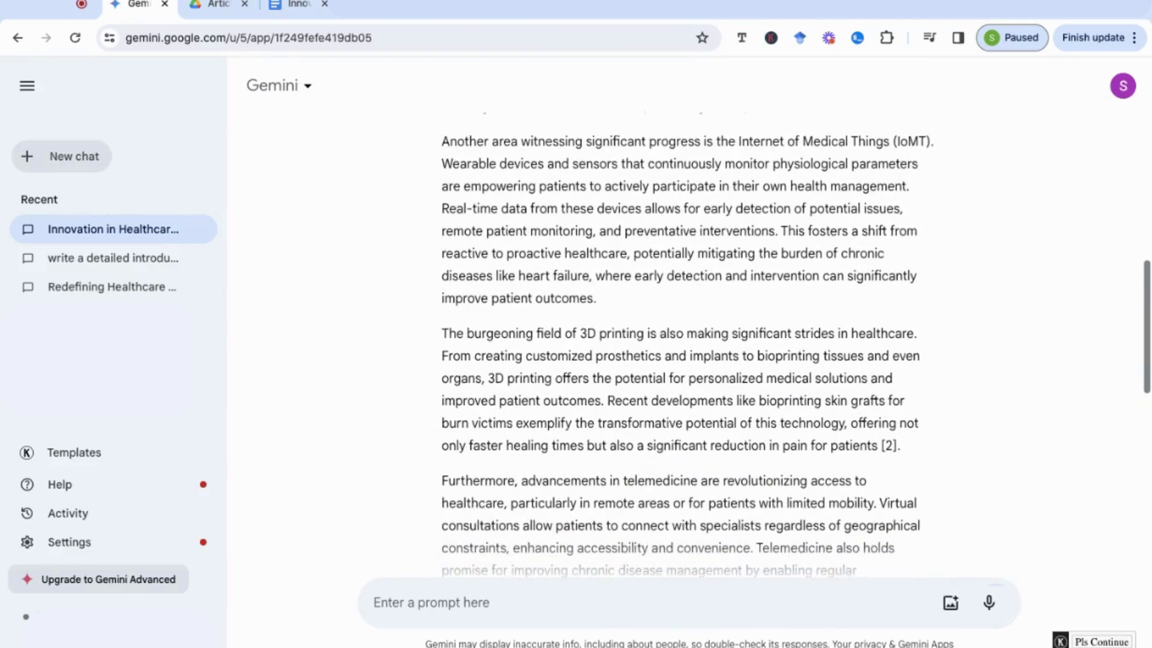
scroll(688, 353, "down", 6)
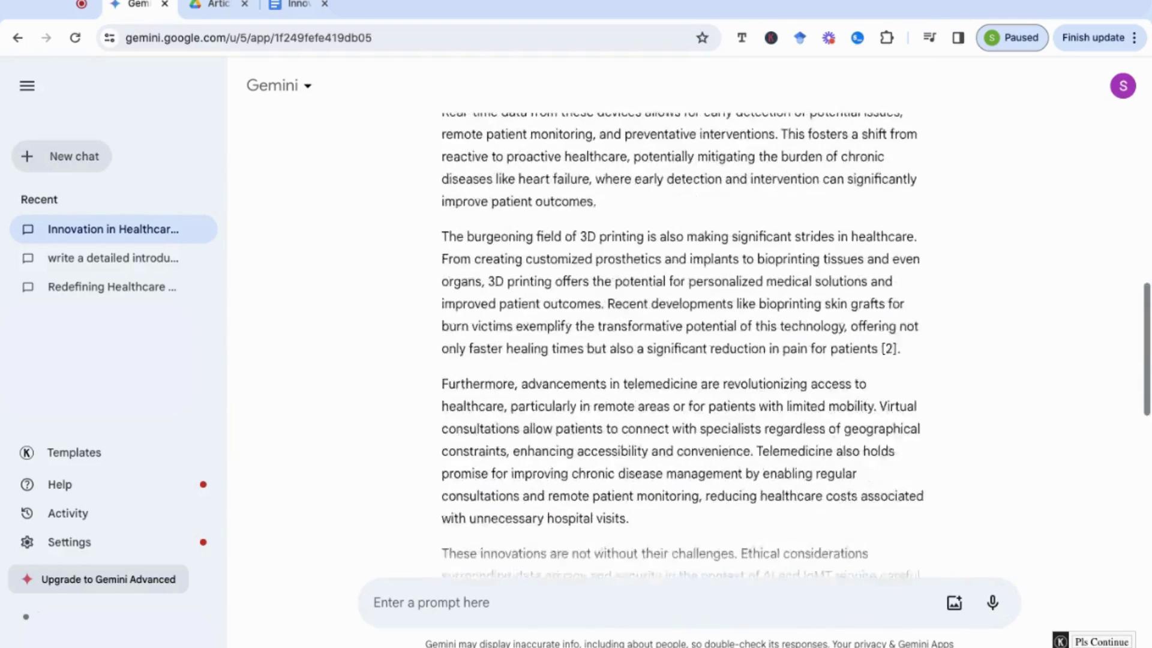
scroll(688, 336, "down", 4)
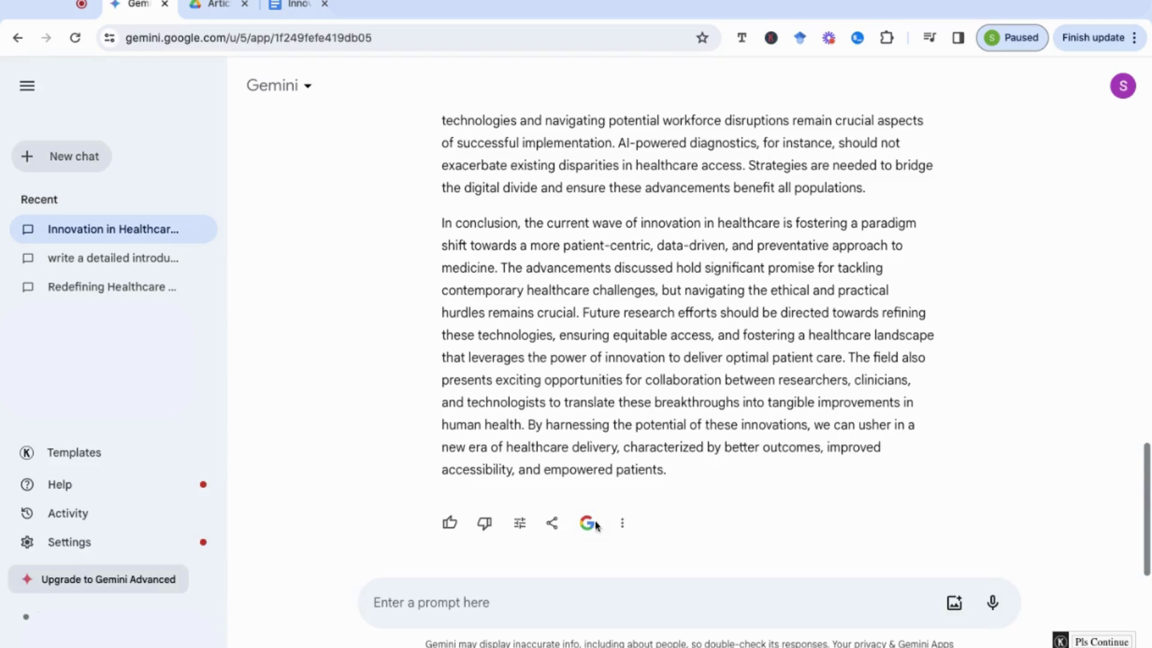
left_click(552, 525)
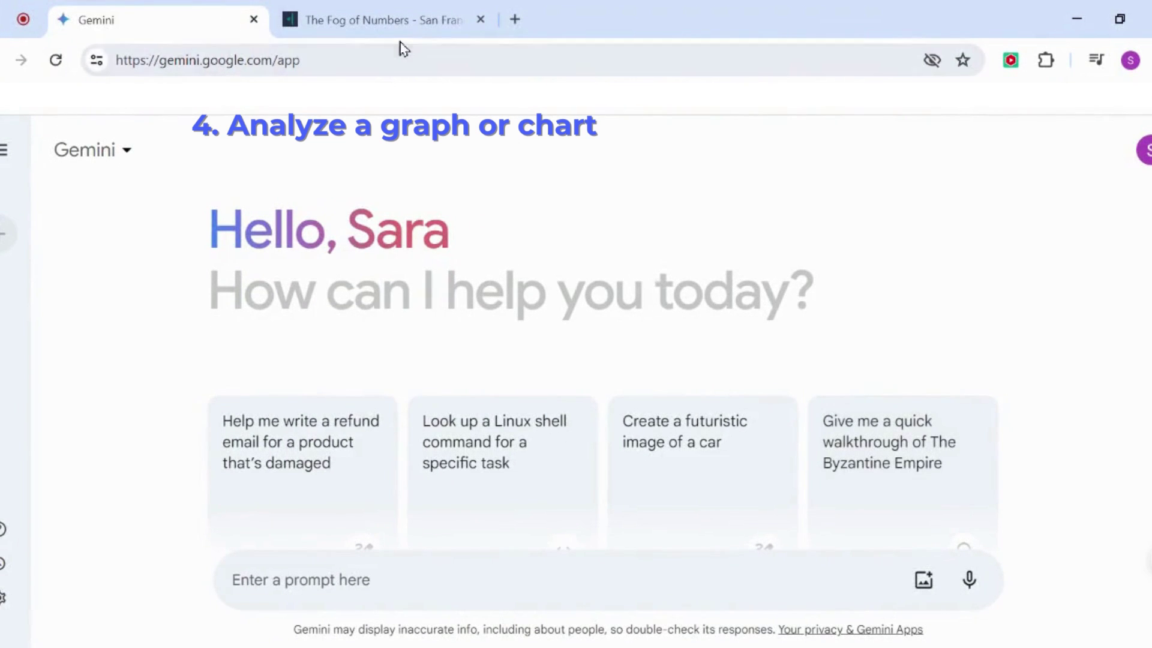
- Look over the GDP chart in the FRBSF Fog of Numbers article, then return to Gemini
left_click(386, 21)
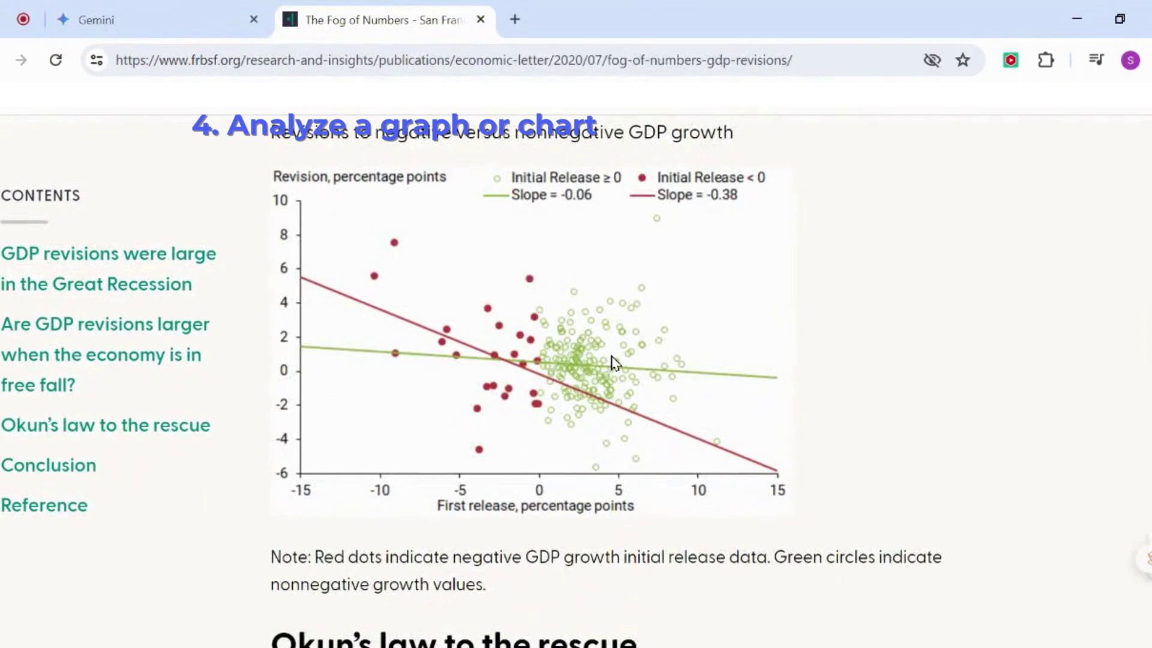
scroll(613, 362, "up", 3)
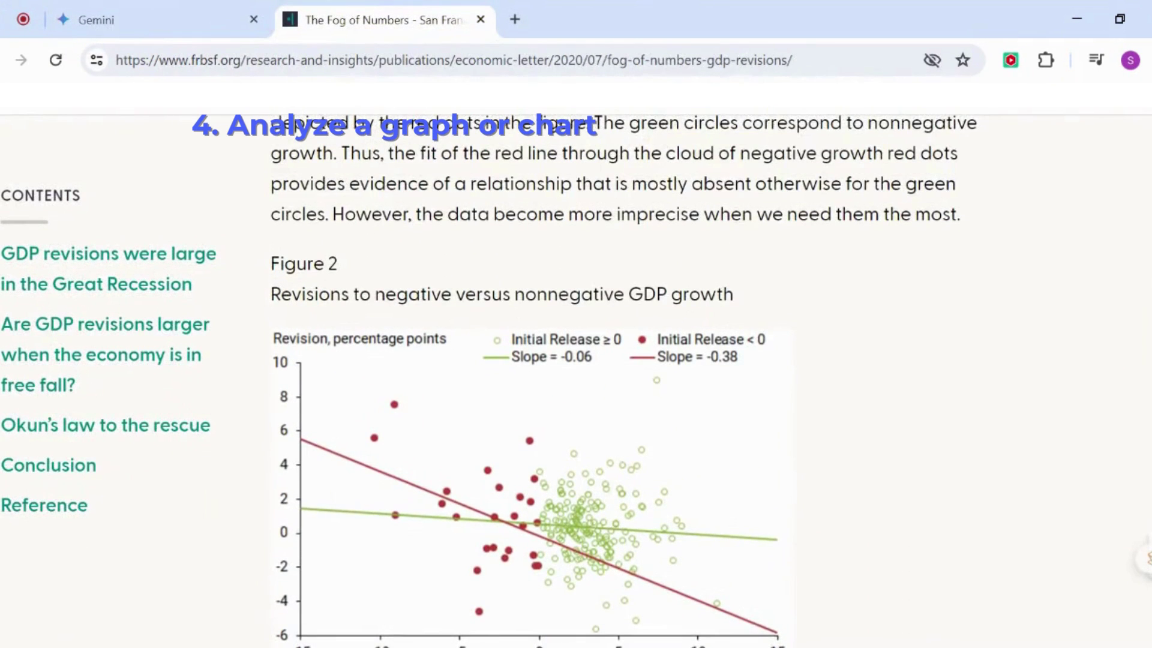
scroll(543, 366, "down", 2)
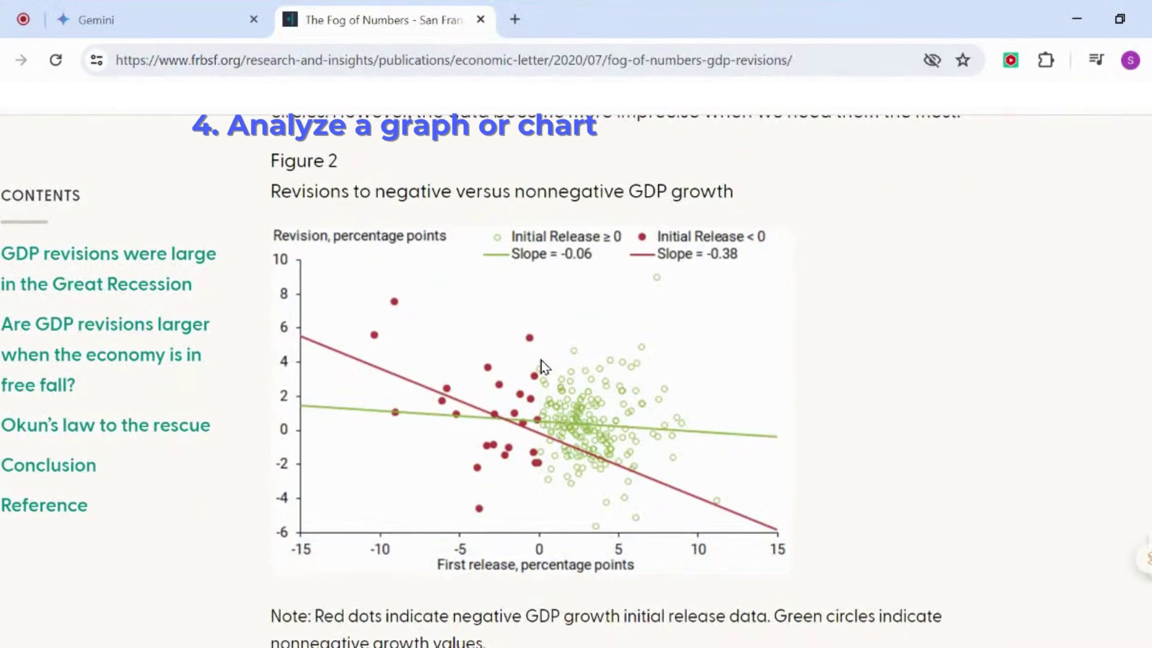
left_click(122, 18)
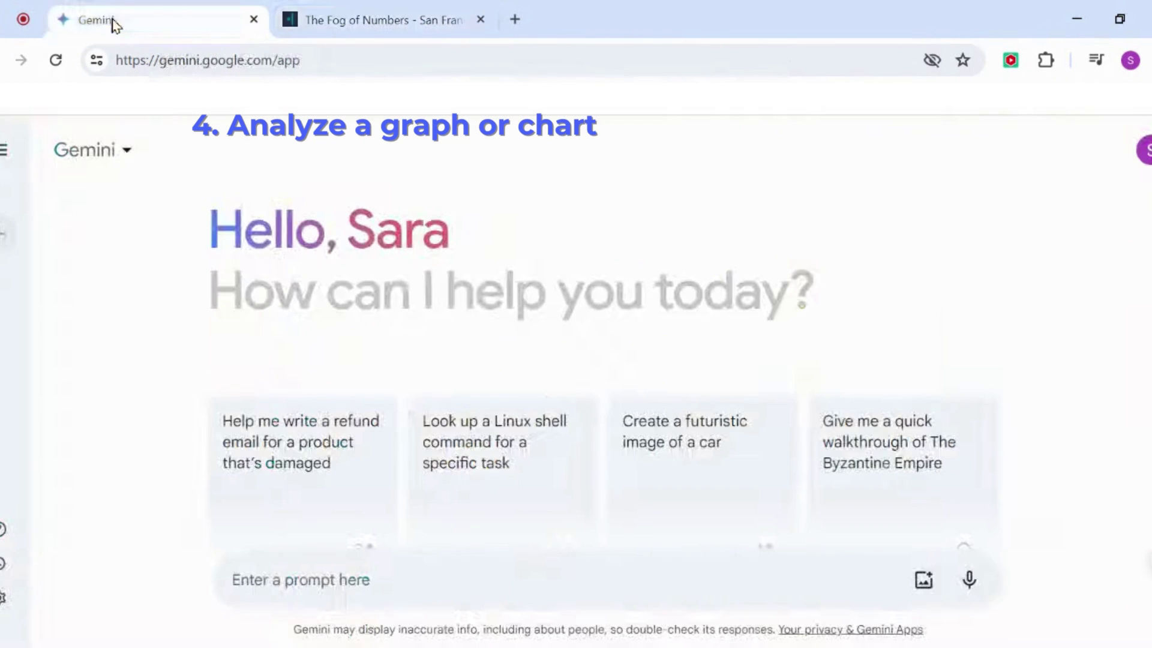
- Paste the scatter plot image into a new prompt and type a request explaining its relationships and variables
left_click(379, 587)
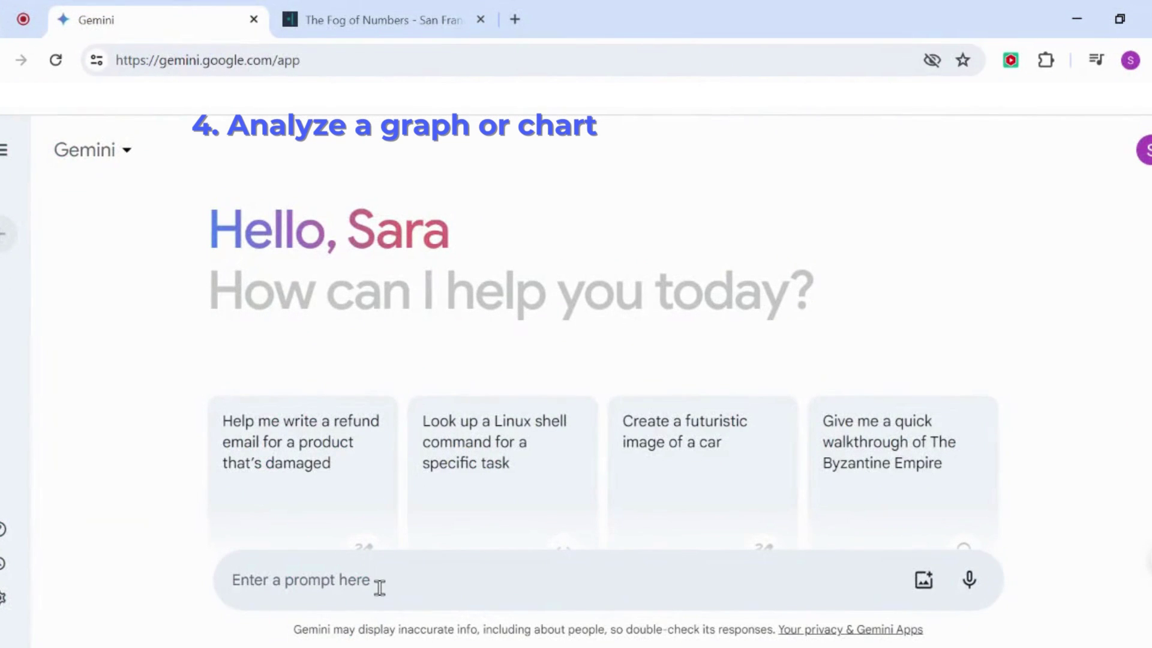
key("ctrl+v")
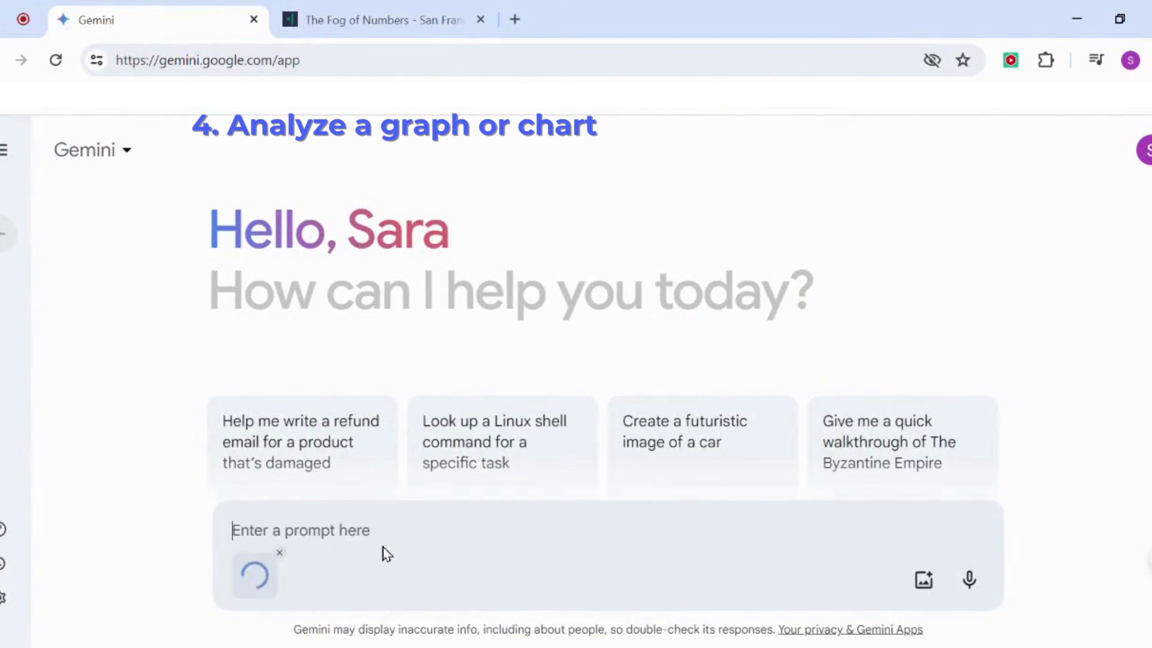
type("analyze th")
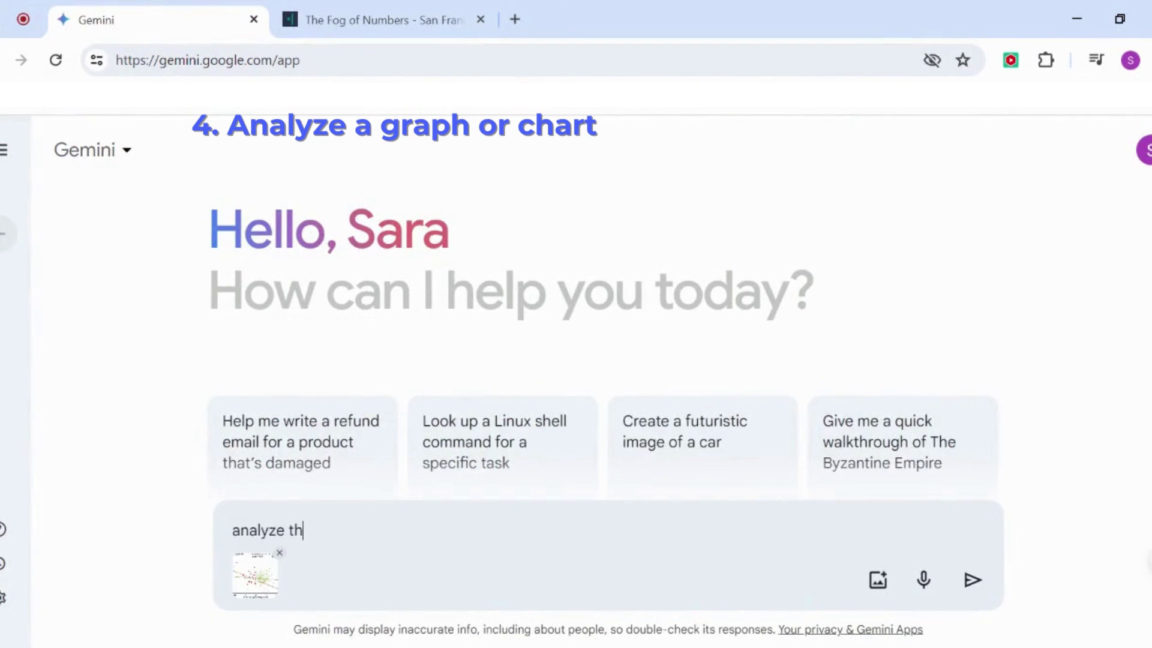
type("is image and ")
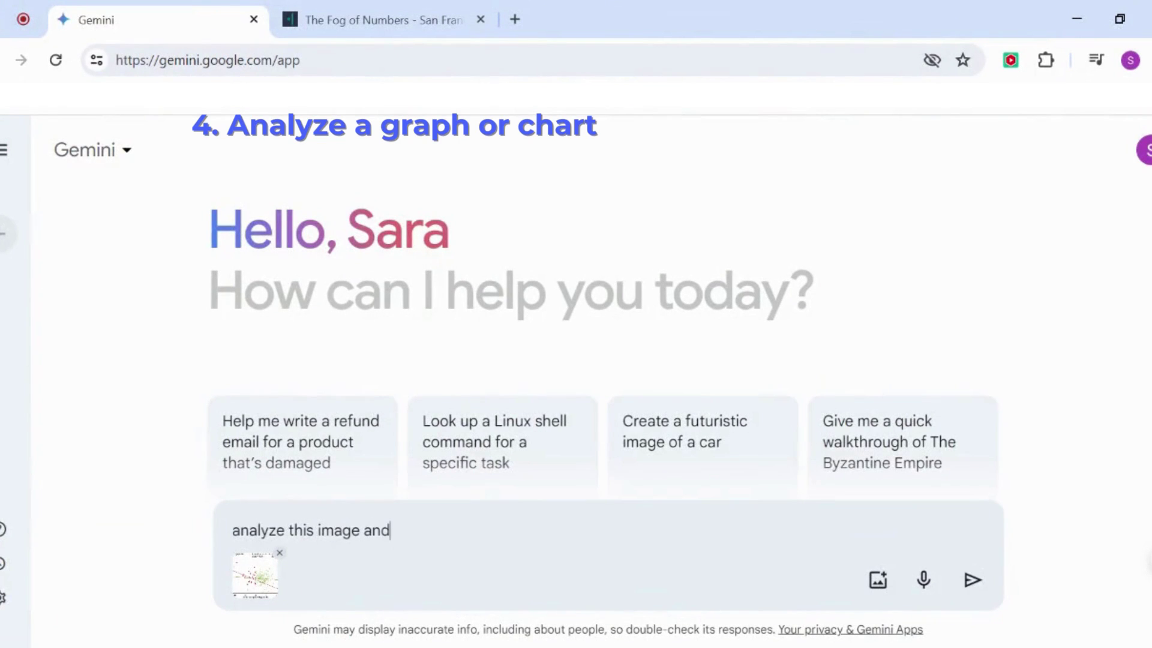
type("explain the re")
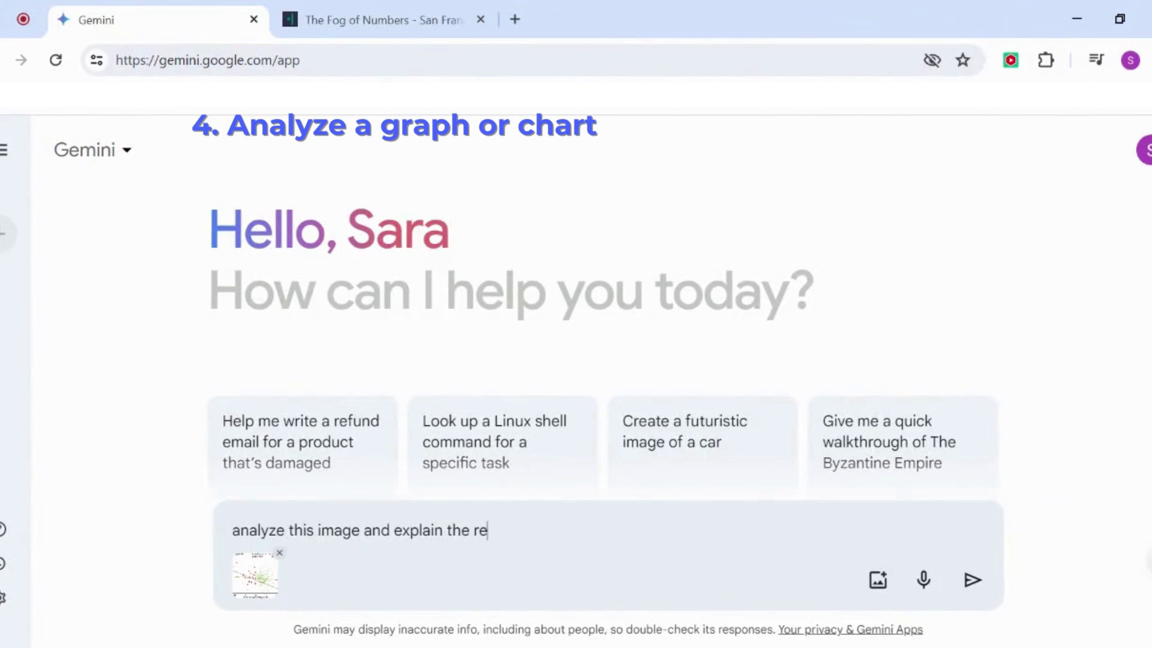
type("lationships")
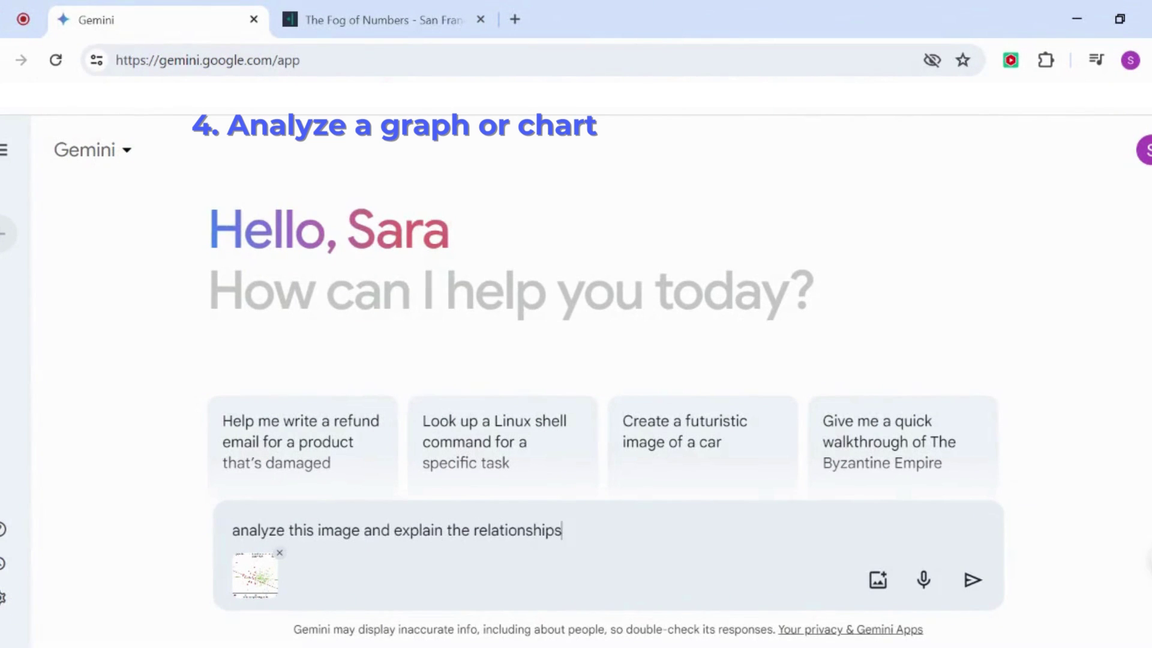
type(" and variables show")
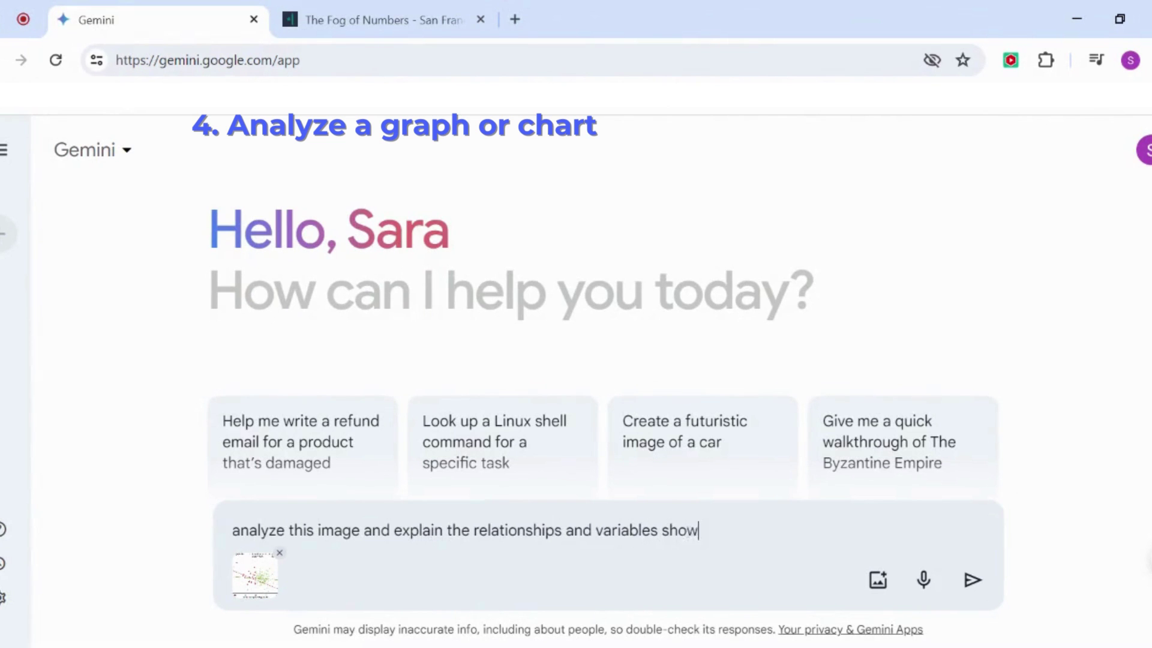
type("n and provide me with ")
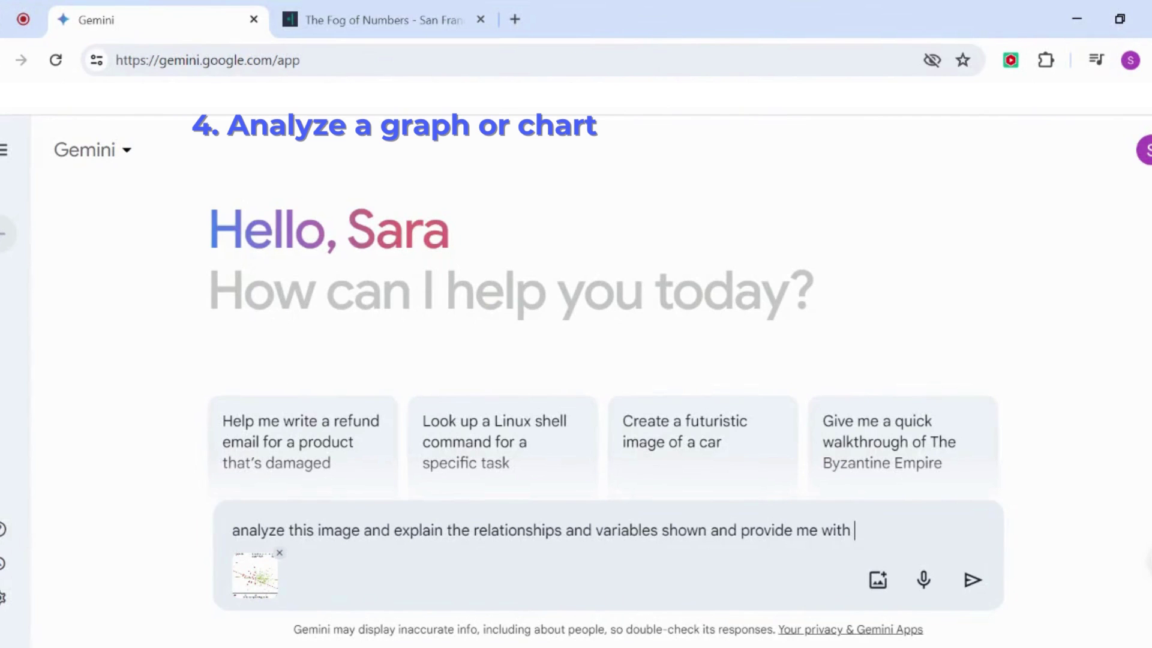
type("three key insights")
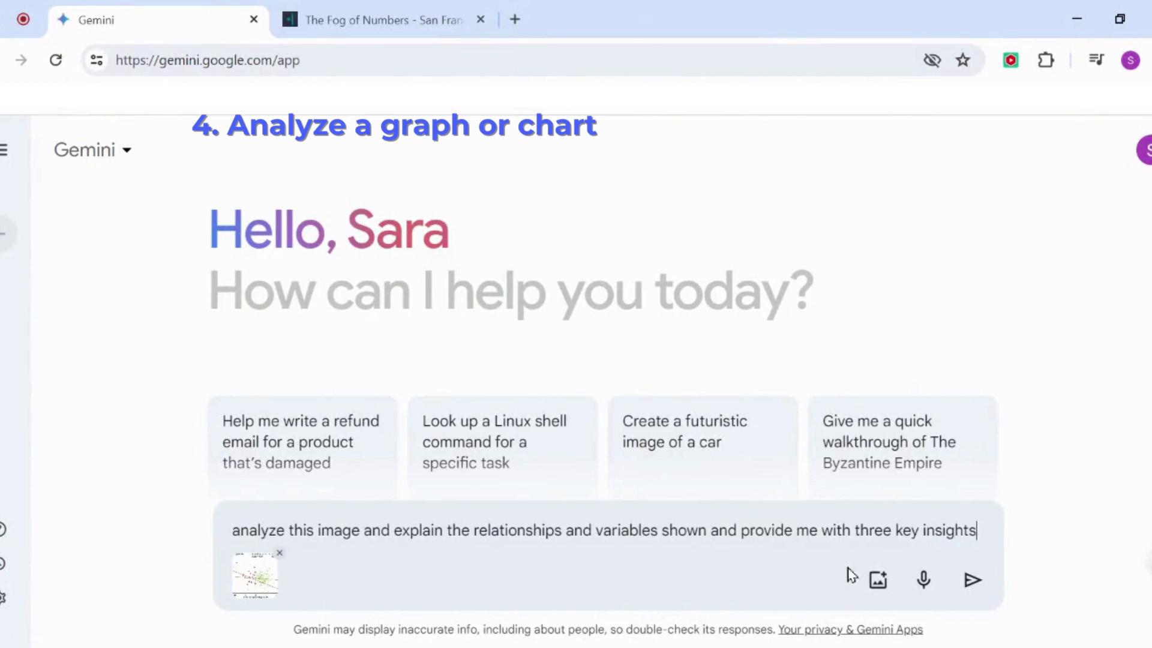
- Send the chart analysis request and compare Gemini's answer with the Fog of Numbers article
left_click(972, 580)
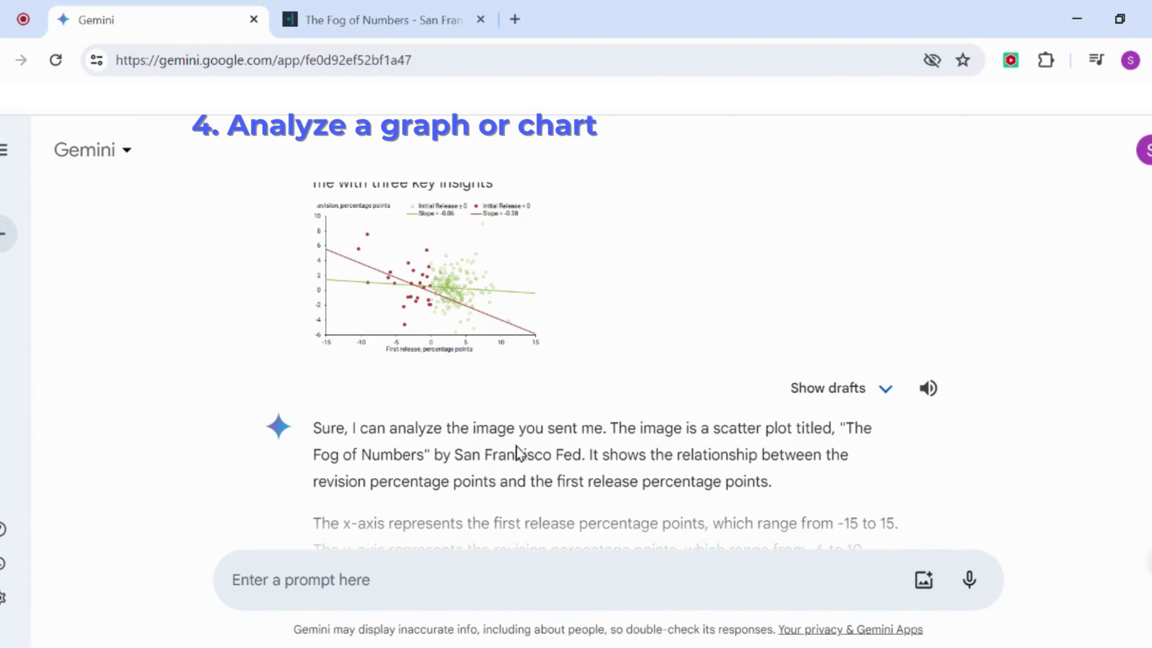
scroll(676, 454, "down", 1)
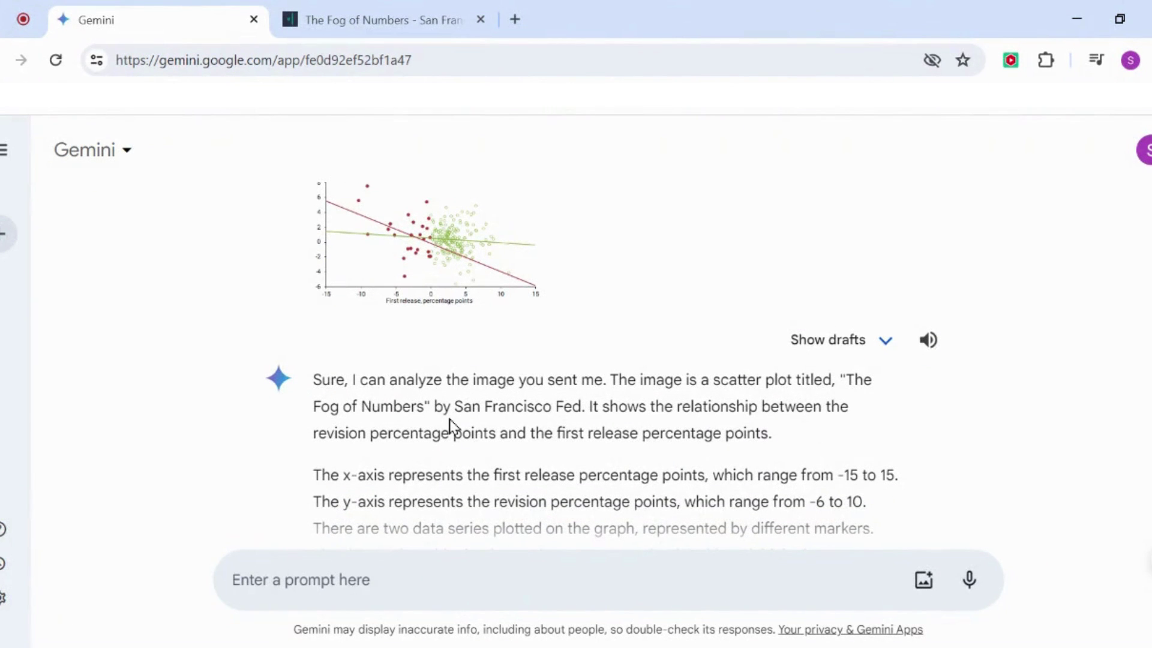
left_click(404, 31)
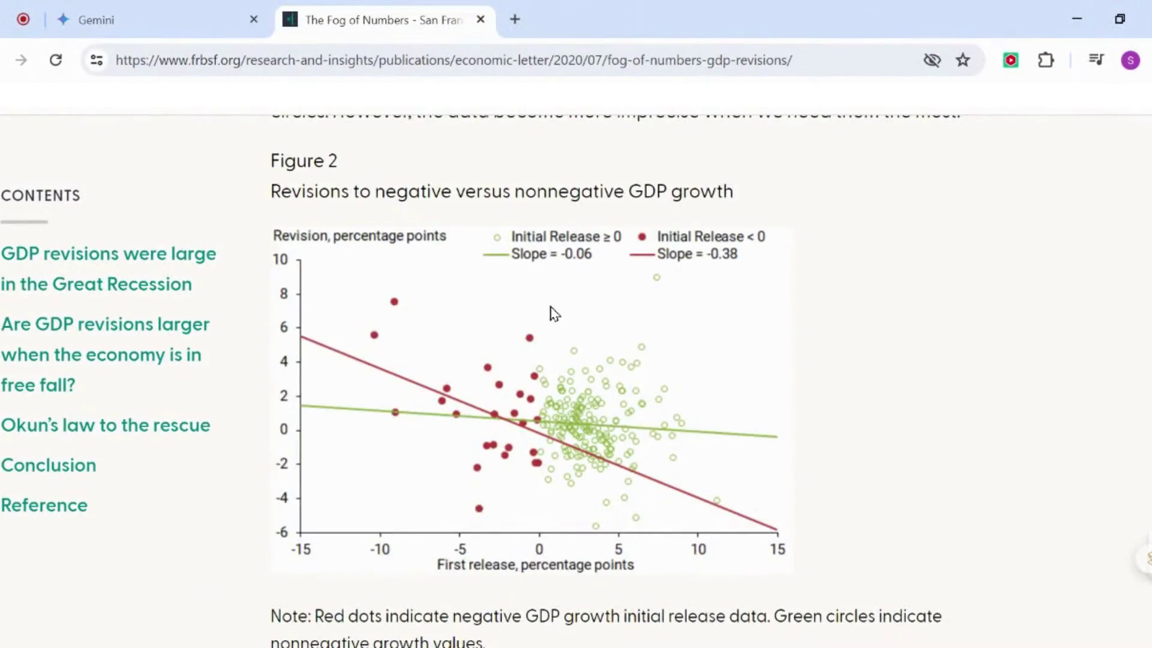
scroll(553, 313, "up", 15)
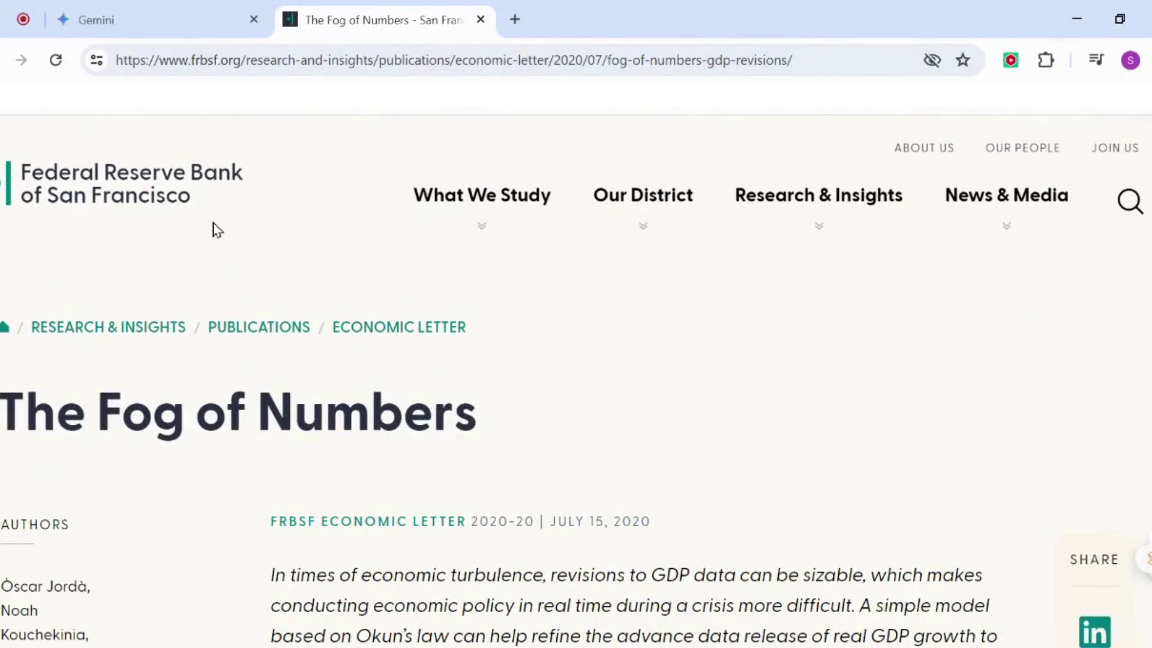
left_click(161, 20)
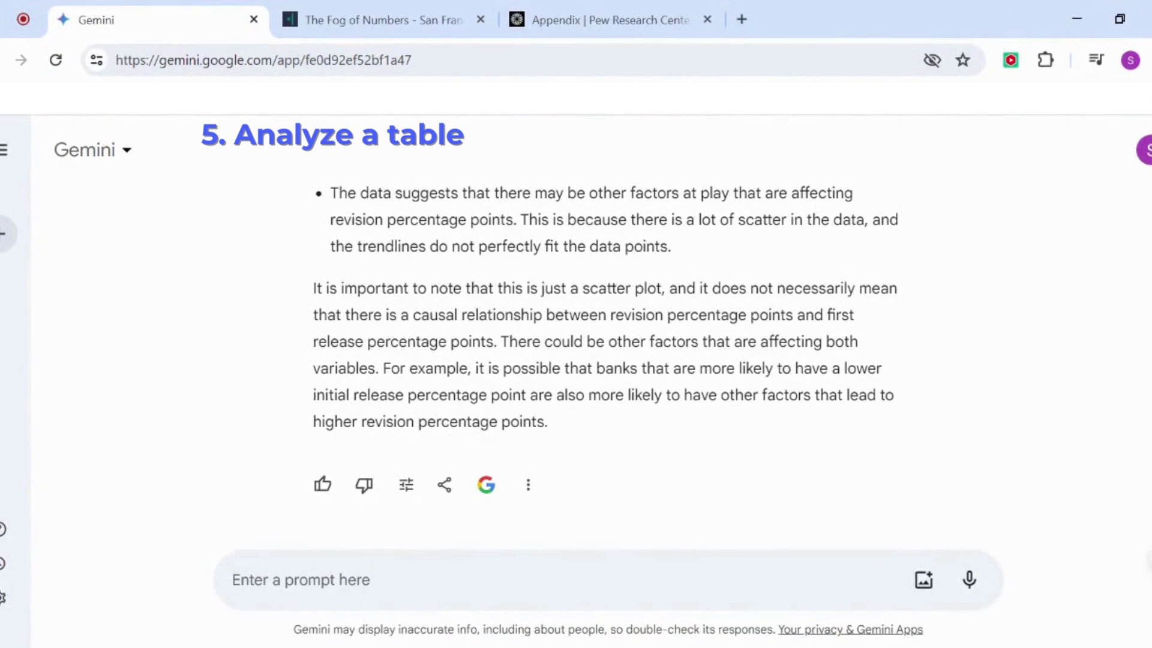
- Look at the Pew Research appendix table, then return to the Gemini chat
left_click(636, 24)
scroll(551, 279, "up", 2)
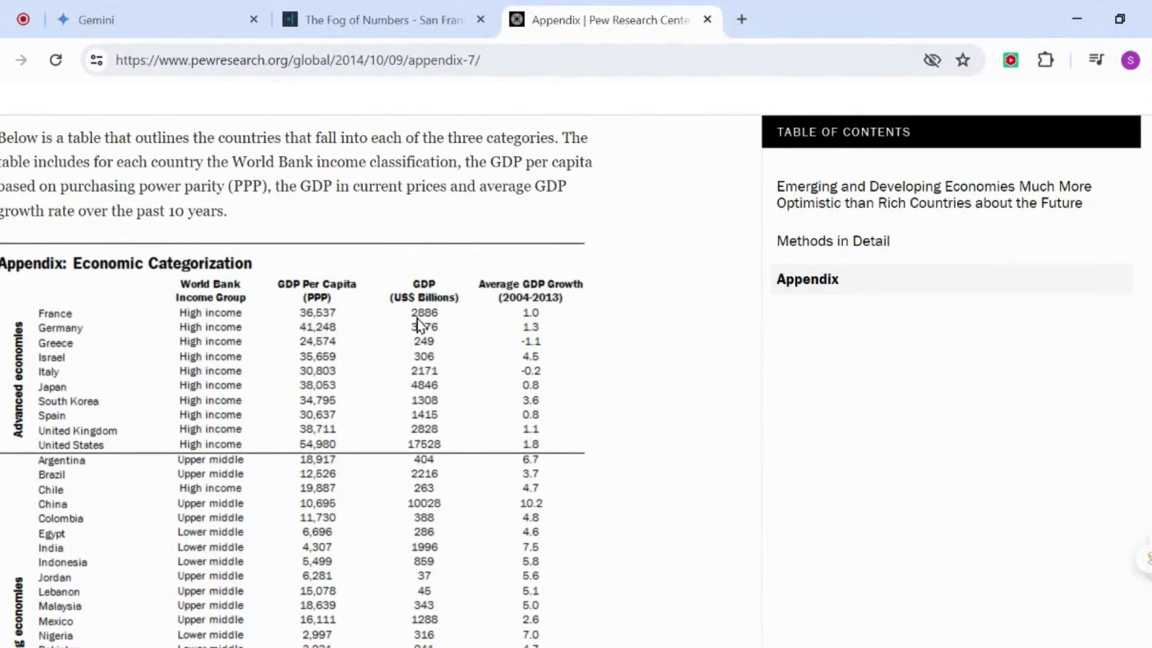
left_click(159, 24)
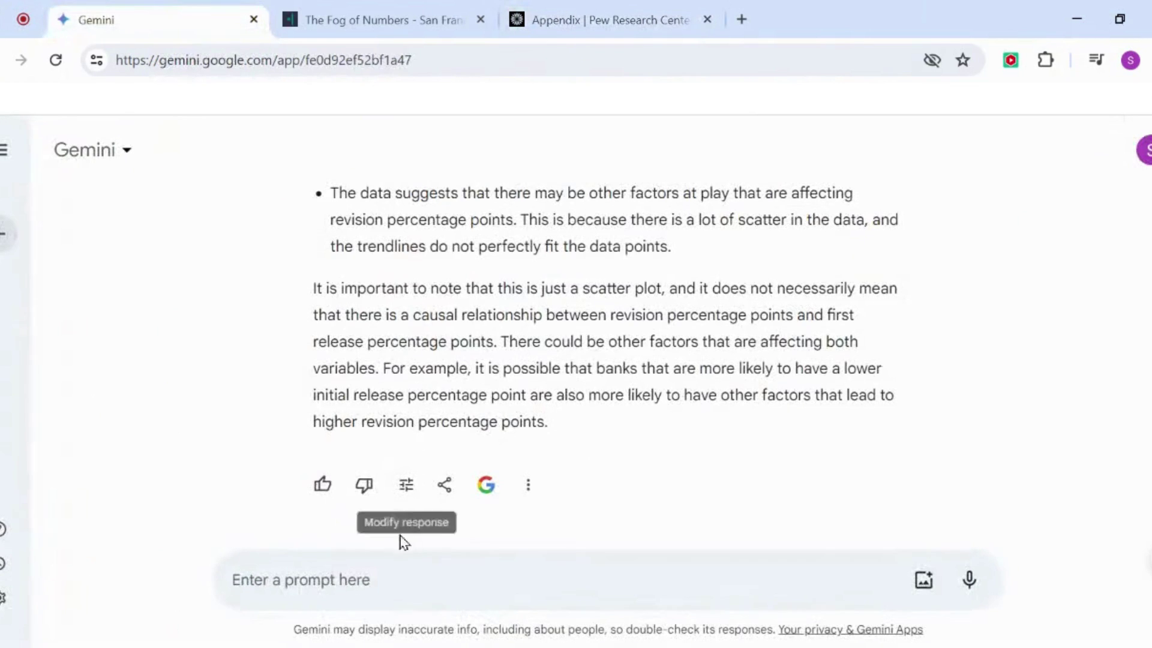
- Paste the table image and send a request for its key relationships and 5 takeaways
left_click(369, 573)
key("ctrl+v")
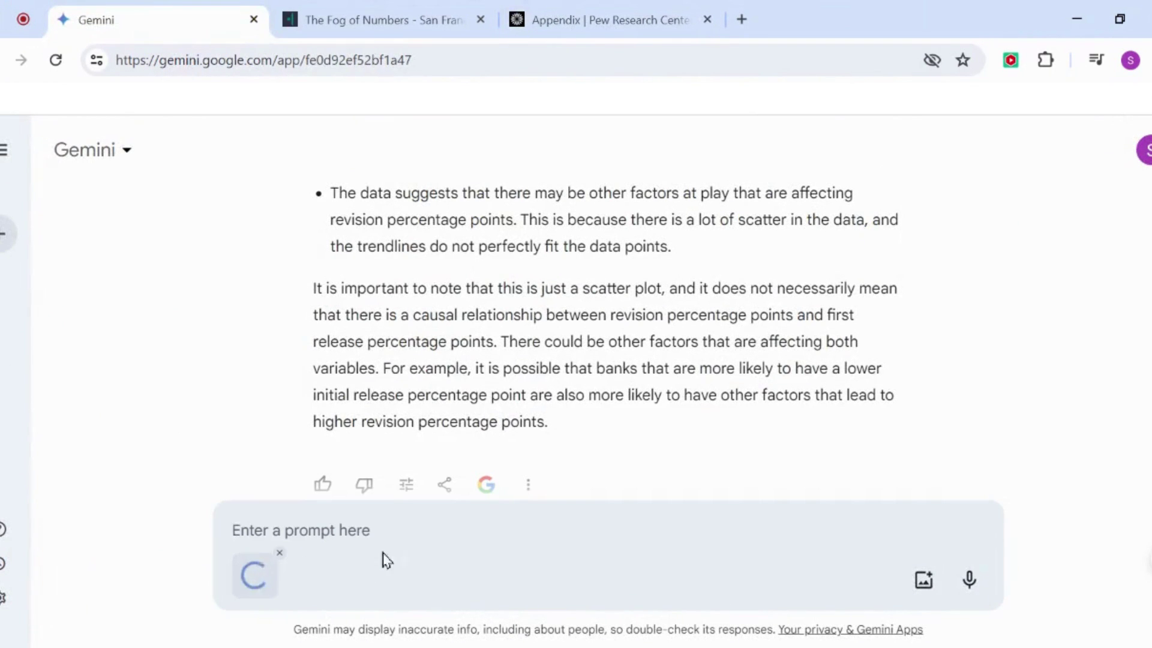
type("an")
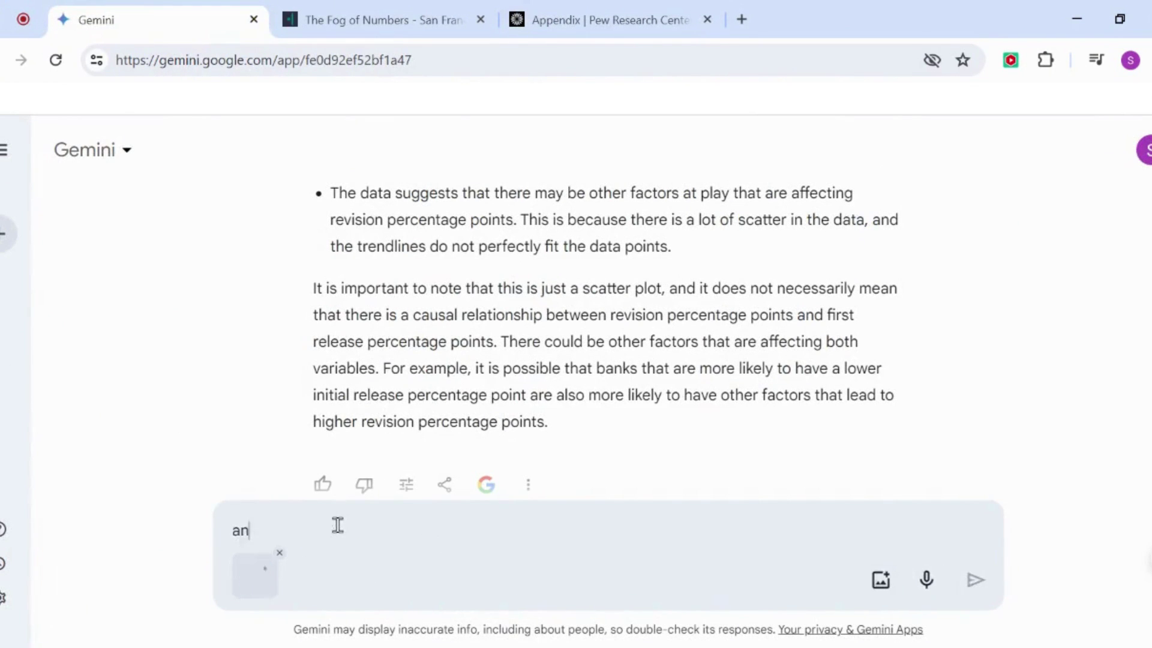
type("alyze this ")
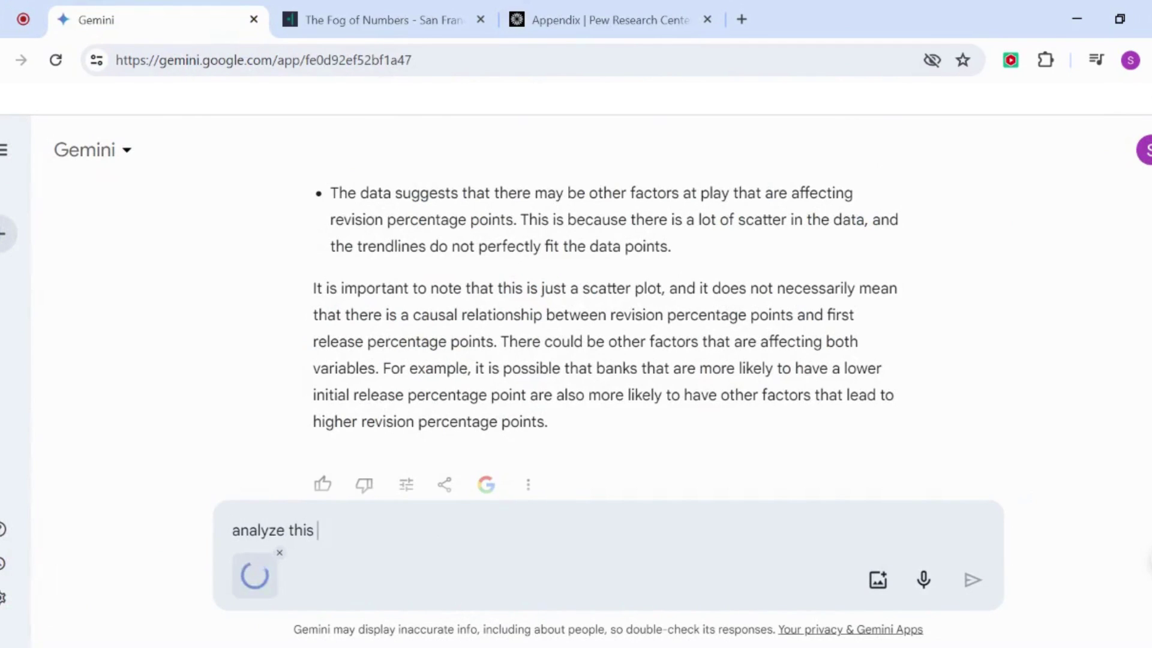
type("table and pro")
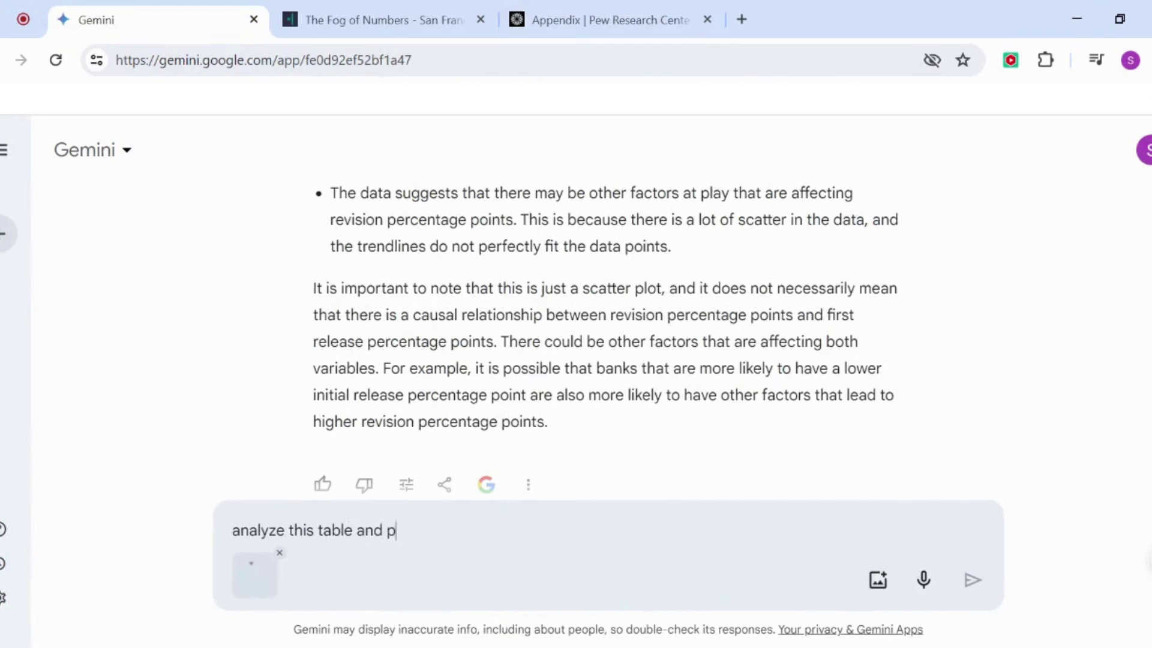
key("BackSpace")
key("BackSpace")
key("BackSpace")
key("BackSpace")
key("BackSpace")
key("BackSpace")
key("BackSpace")
key("BackSpace")
type("and show me the")
type(" kei")
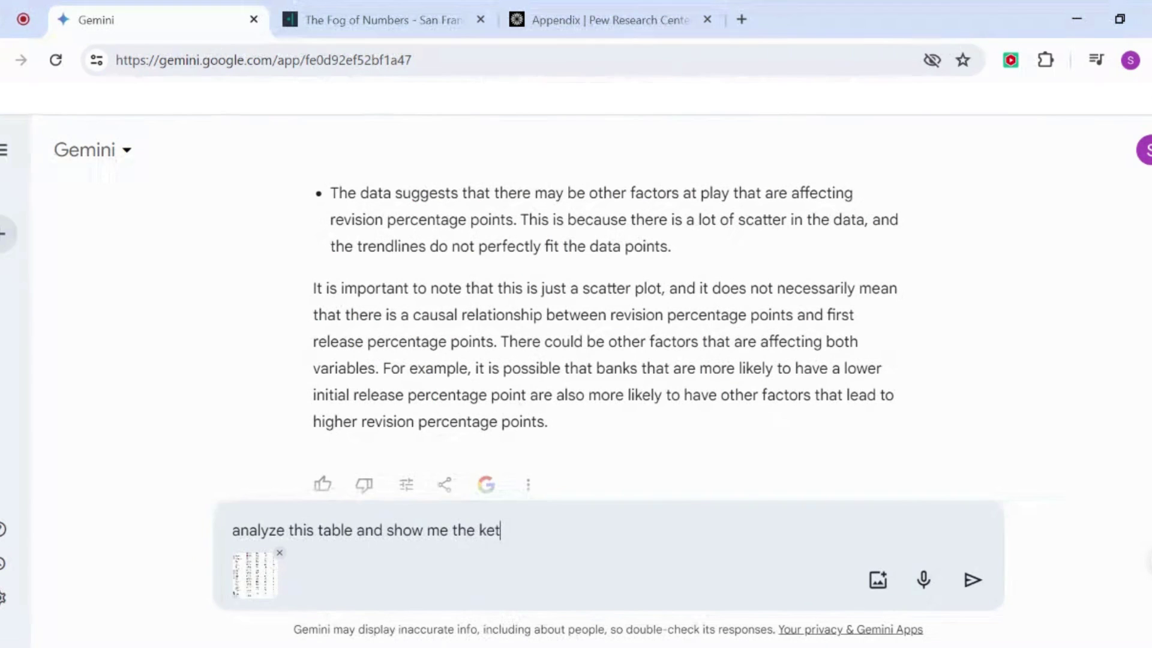
key("BackSpace")
type("y relationships and provide me ")
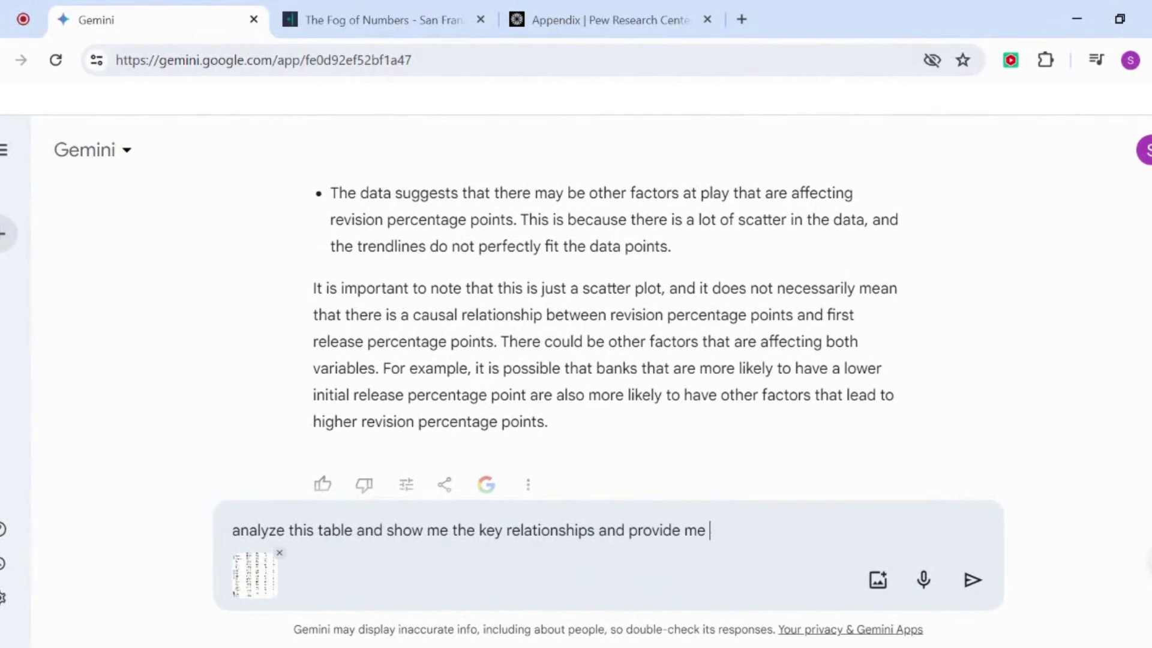
type("with 5 takeaways")
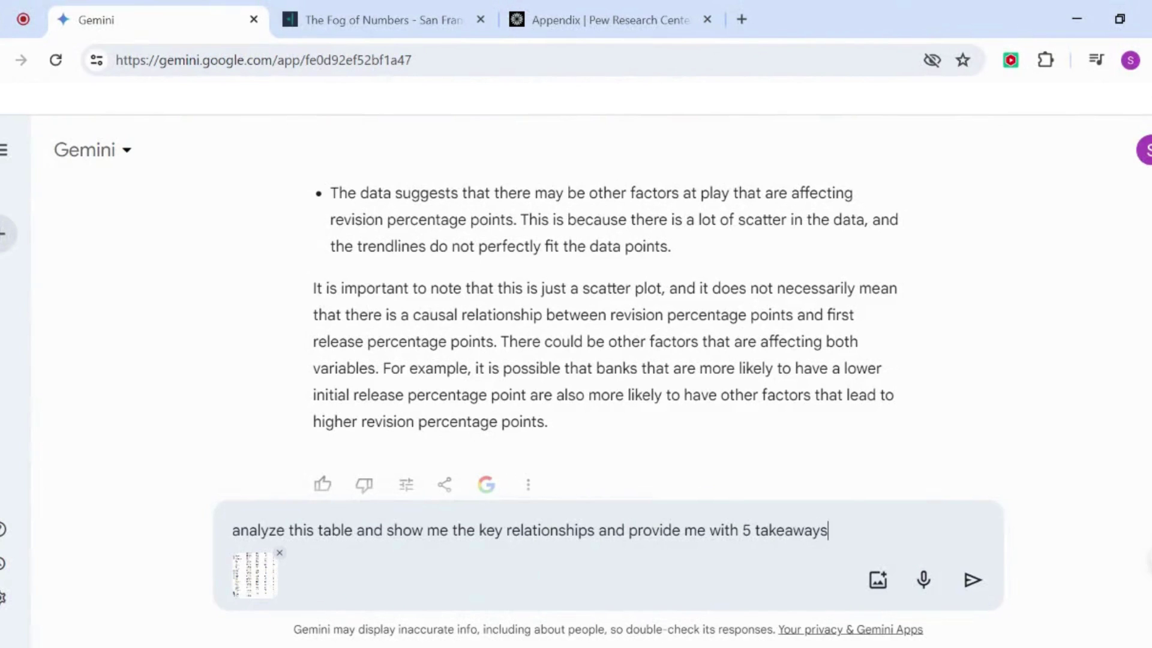
key("Return")
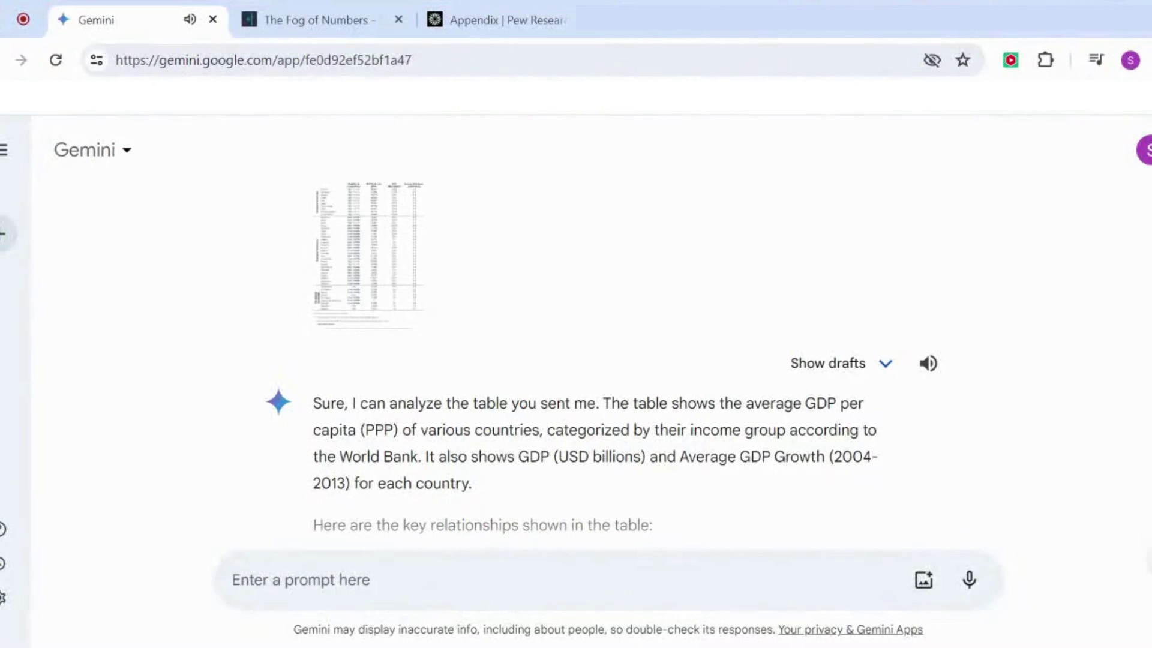
scroll(594, 346, "down", 3)
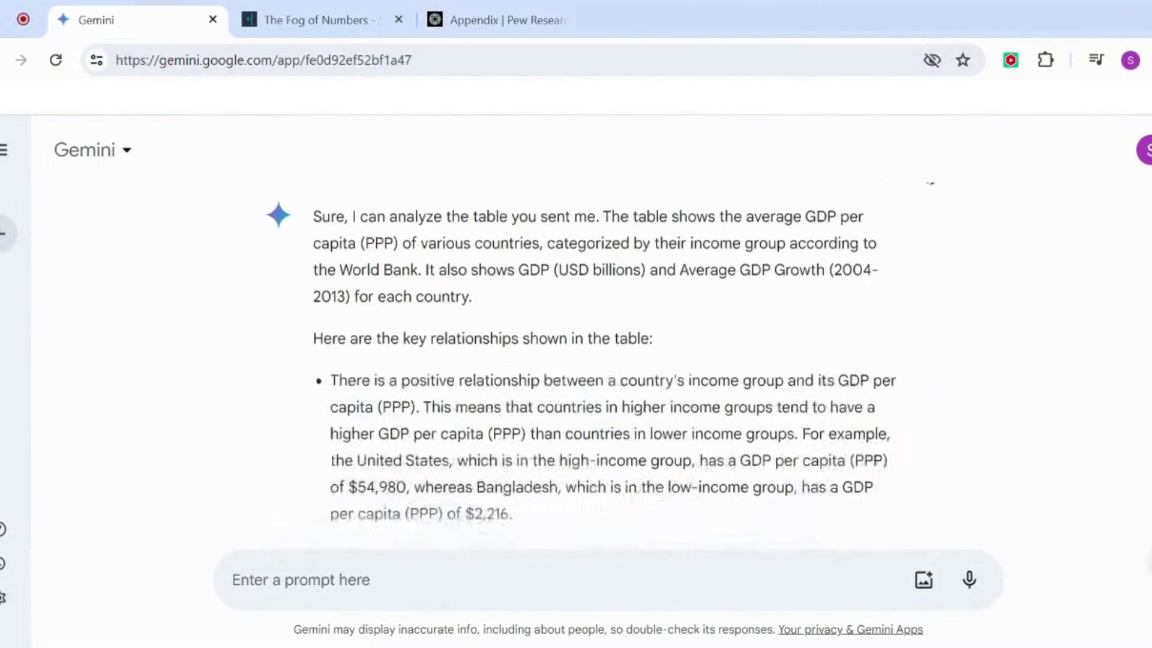
scroll(594, 347, "up", 3)
scroll(579, 406, "down", 2)
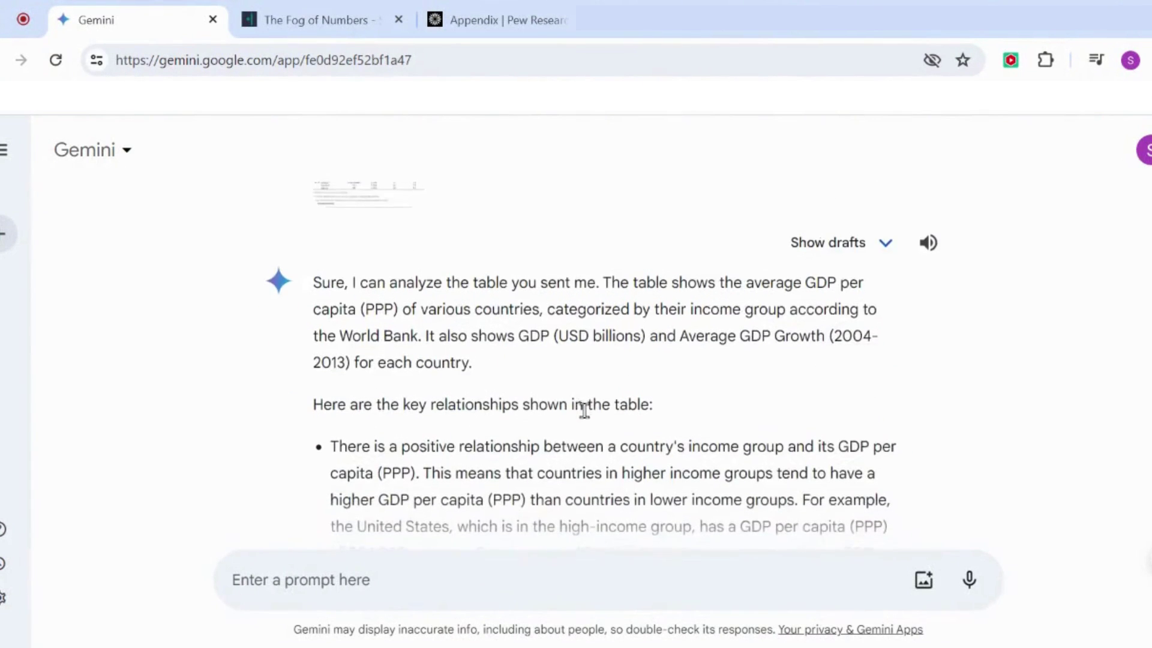
scroll(600, 352, "down", 2)
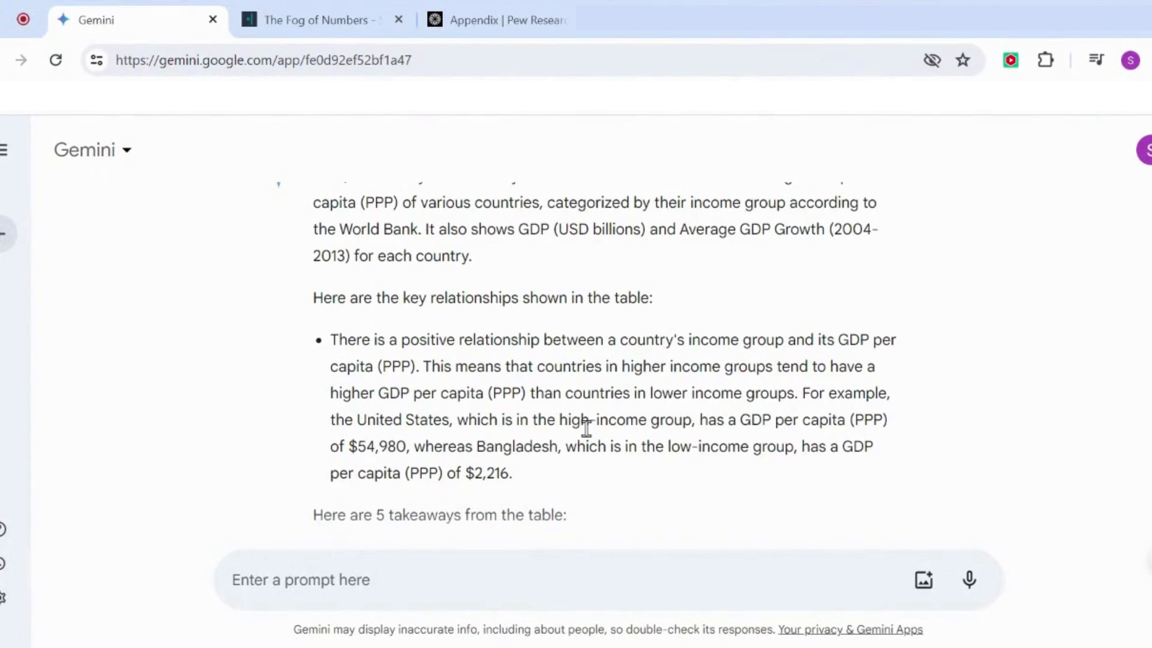
scroll(586, 427, "down", 4)
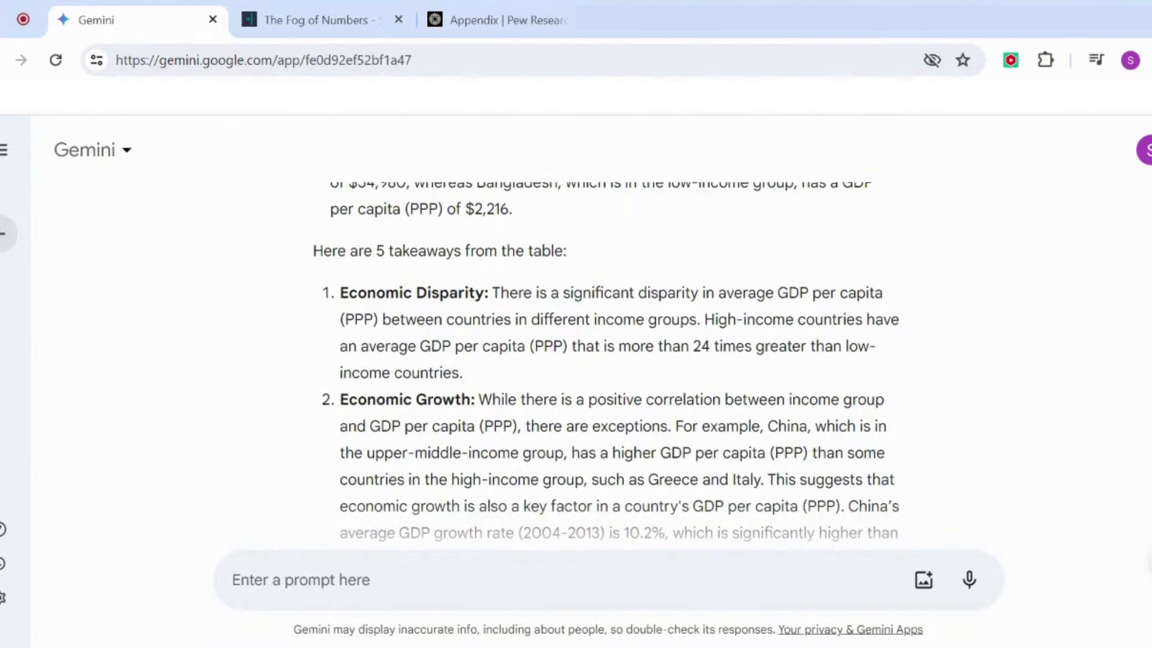
scroll(578, 319, "down", 3)
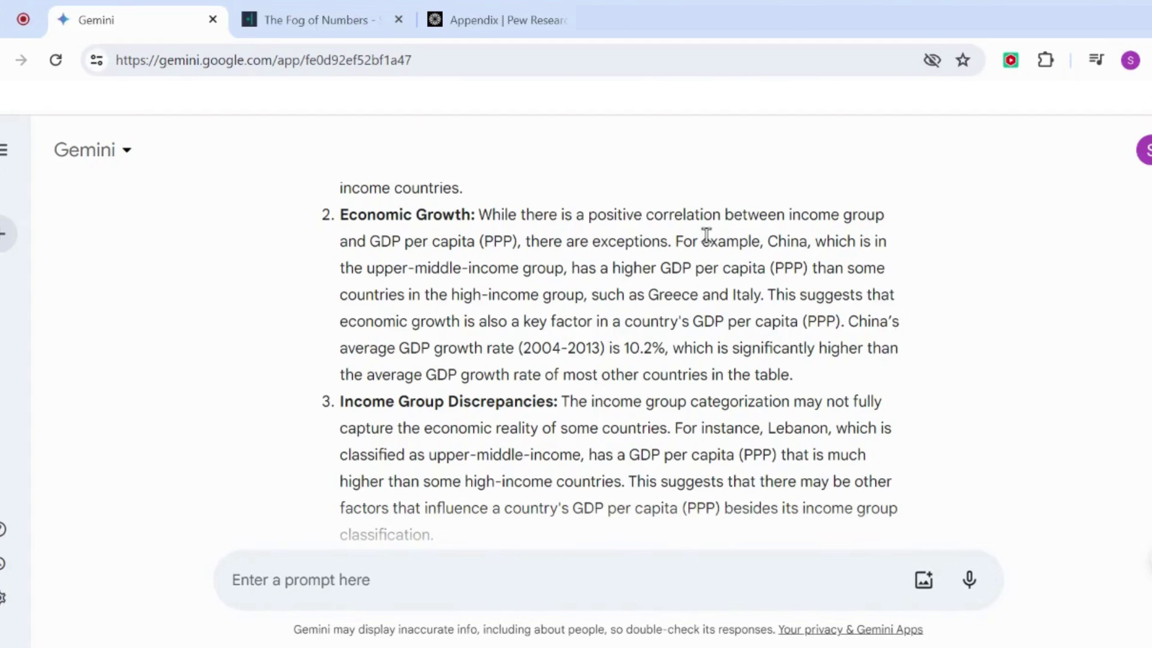
scroll(646, 264, "down", 4)
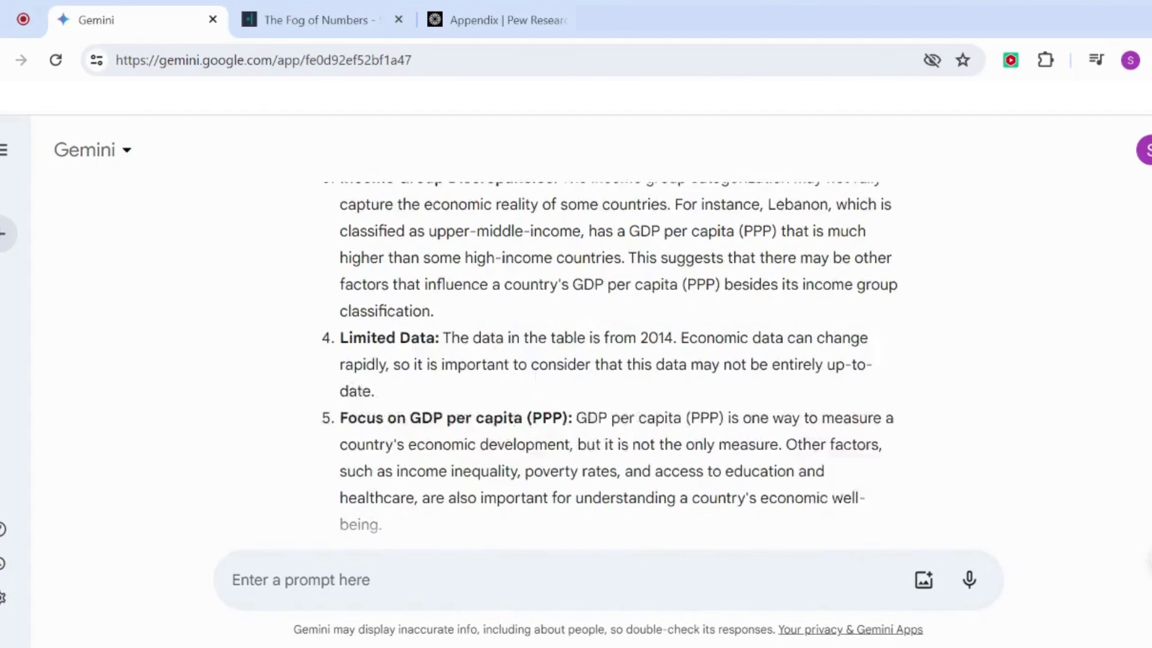
scroll(646, 264, "up", 2)
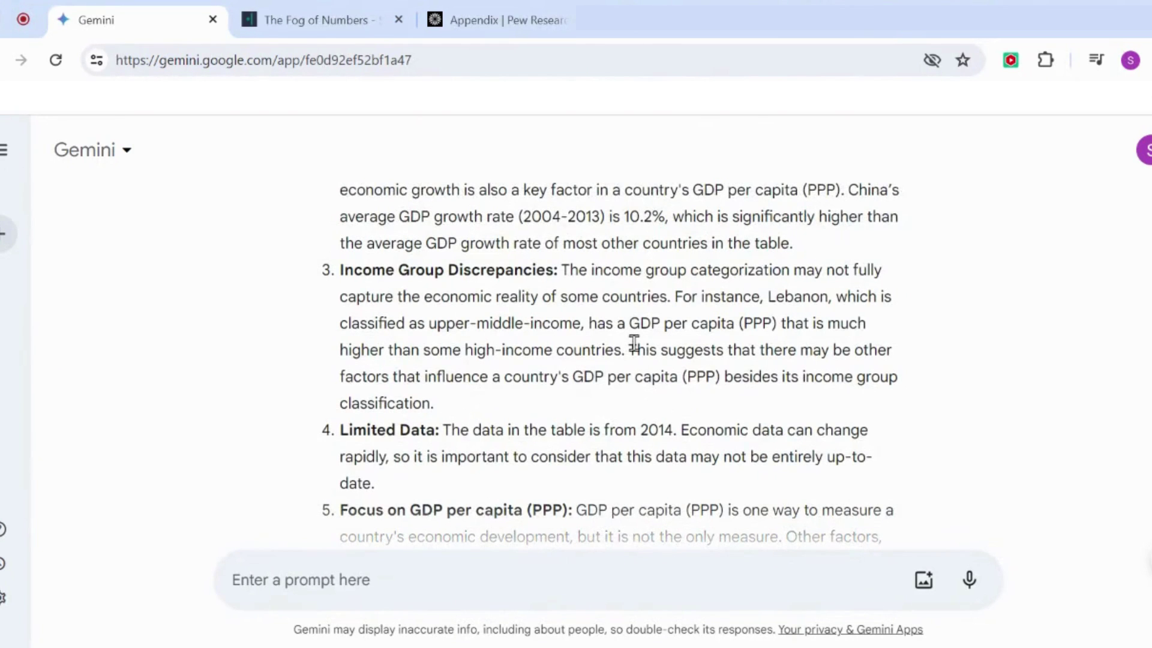
scroll(634, 343, "down", 2)
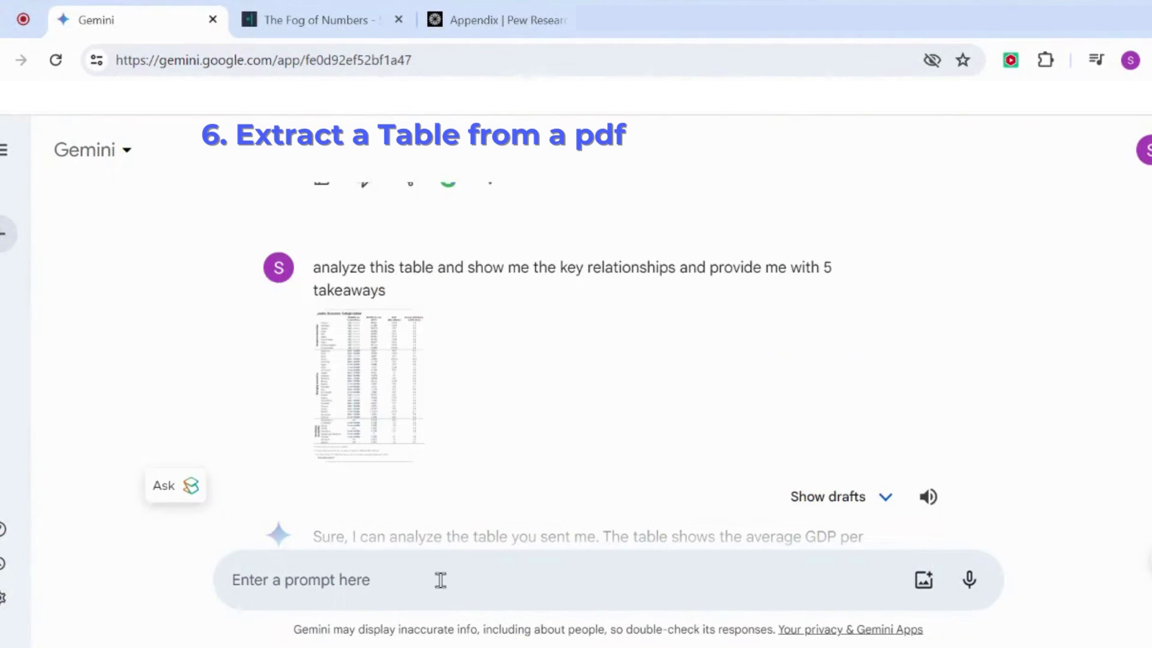
left_click(441, 579)
- Ask 'give me this data in table format and be as accurate as possible' and review the resulting table
type("give me this table")
key("BackSpace")
key("BackSpace")
key("BackSpace")
key("BackSpace")
key("BackSpace")
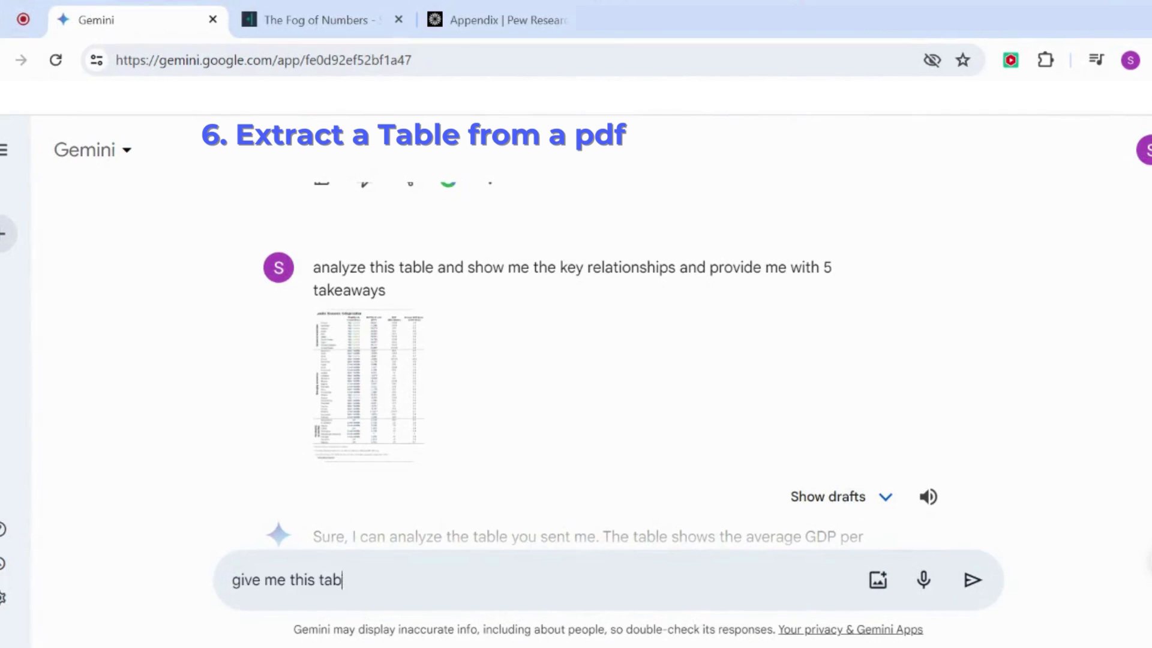
type("data in table for")
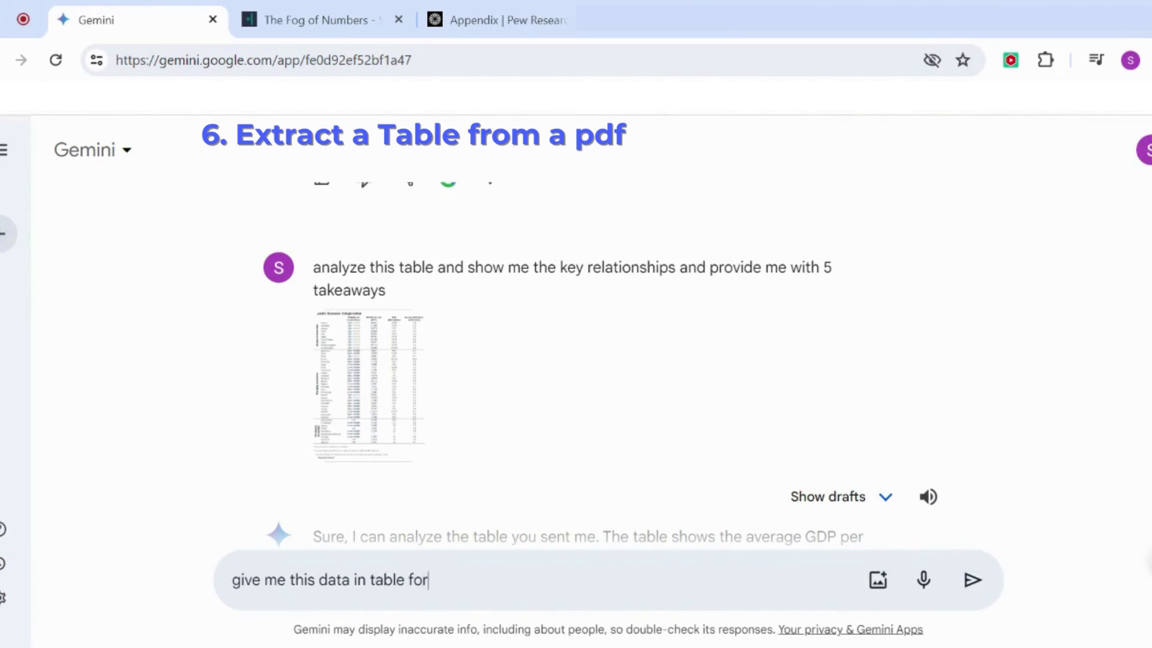
type("mat and be a")
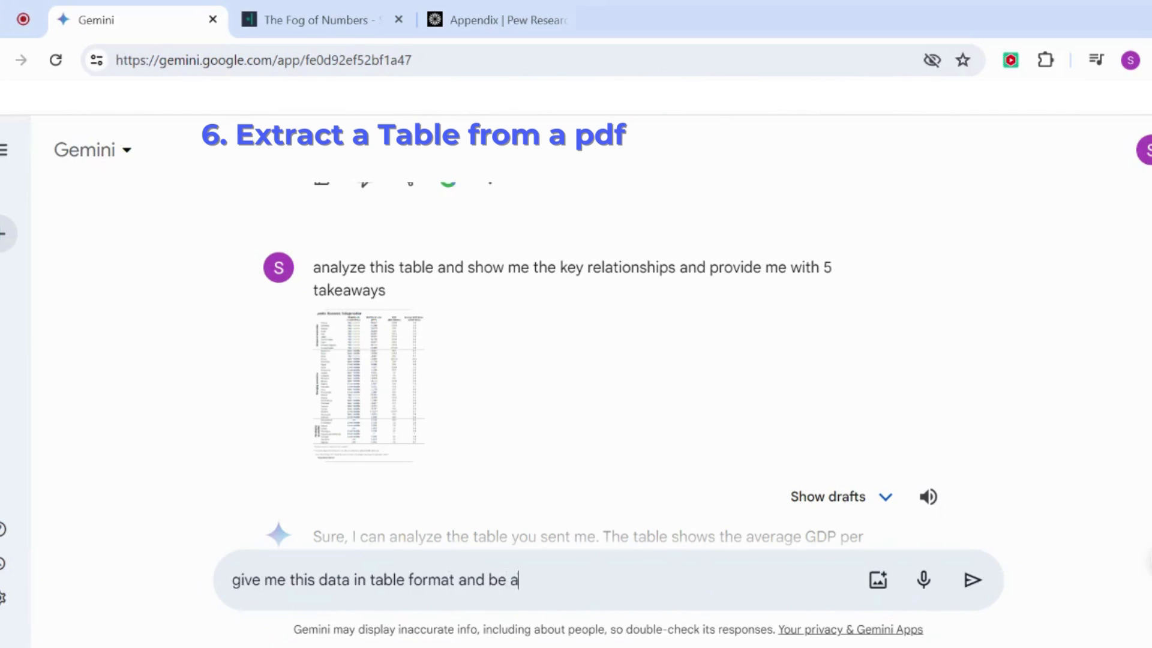
type("s accurate as possibl")
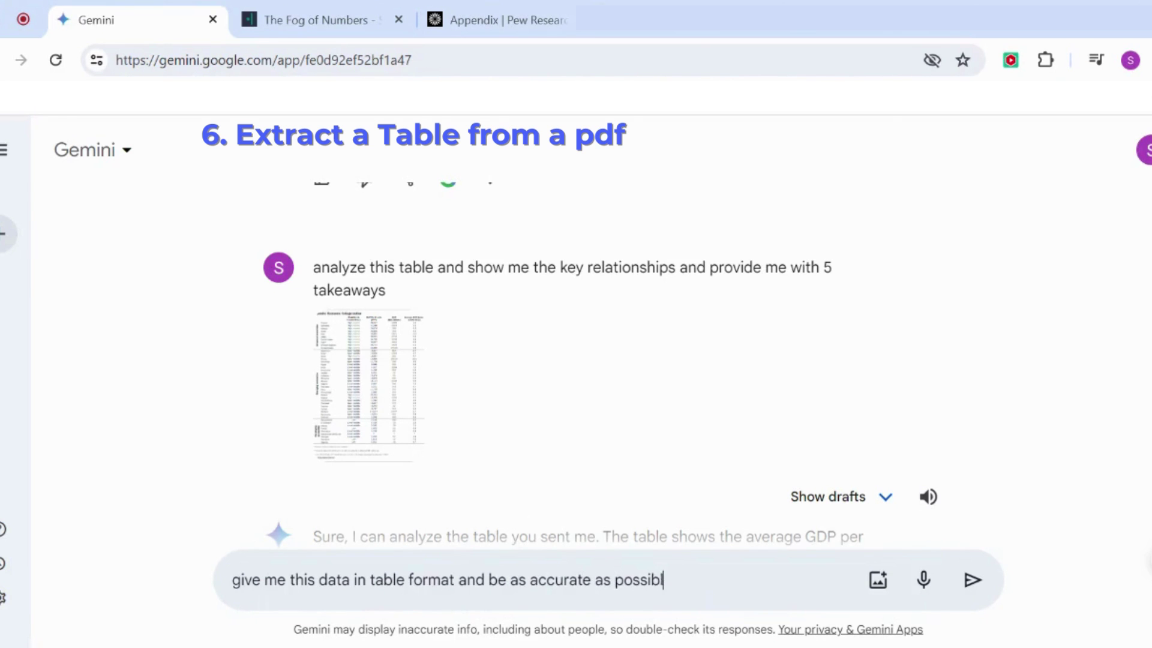
type("e")
key("Return")
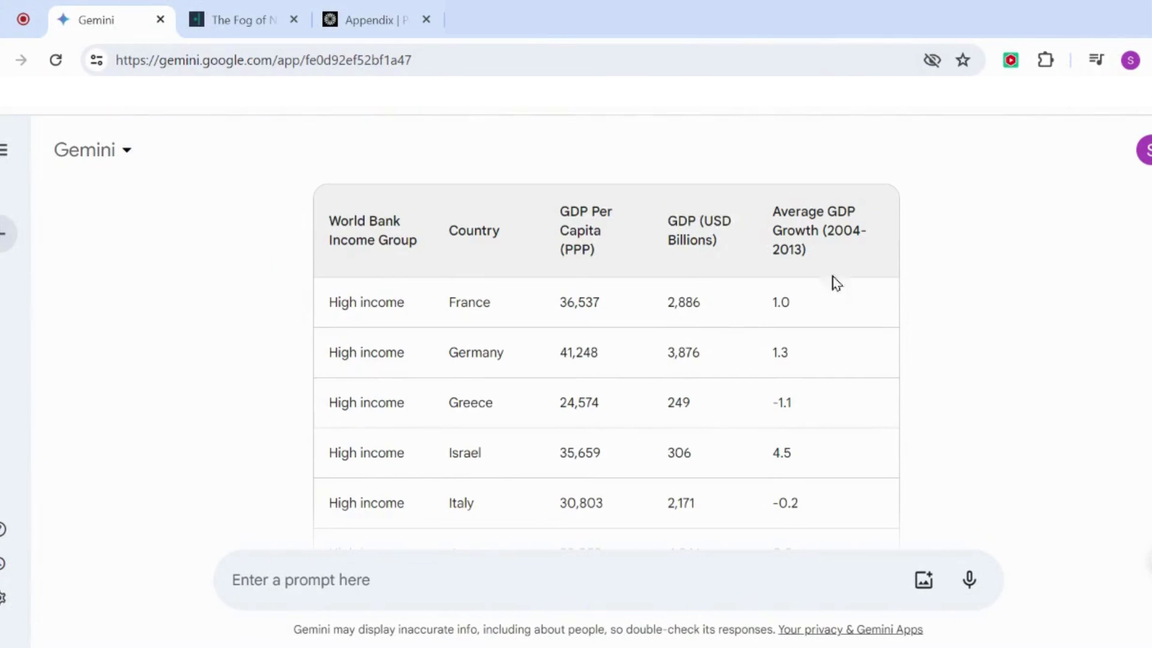
scroll(807, 321, "down", 15)
scroll(807, 321, "down", 20)
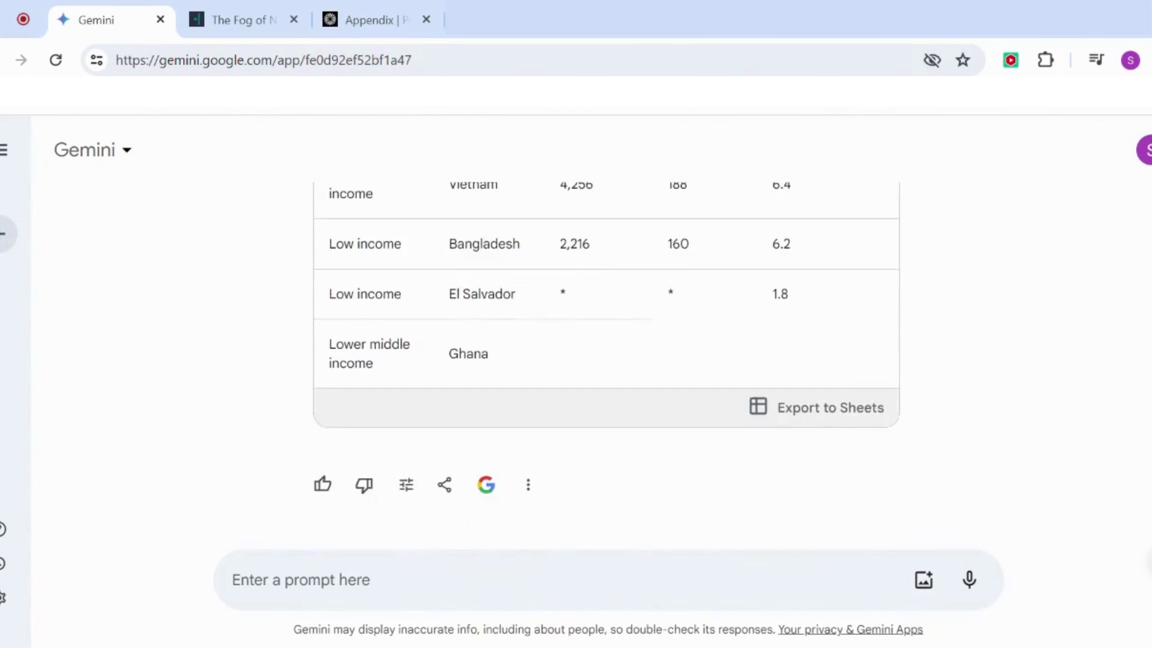
- Export Gemini's GDP table to Google Sheets and open the new spreadsheet
left_click(827, 411)
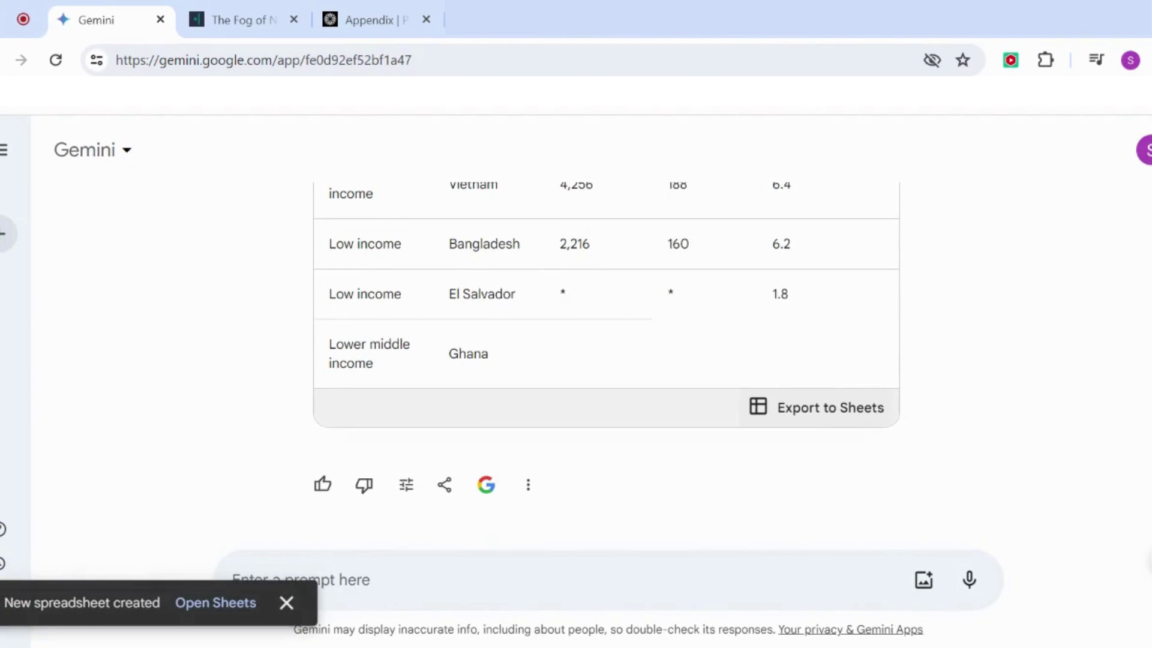
left_click(231, 604)
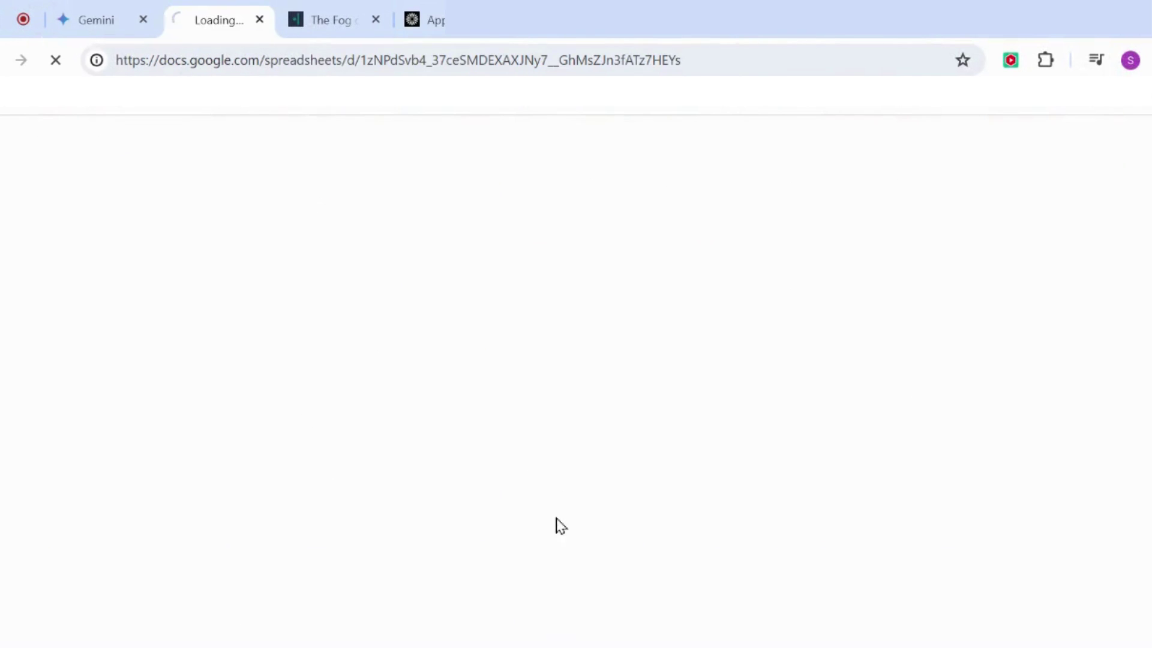
scroll(347, 358, "down", 5)
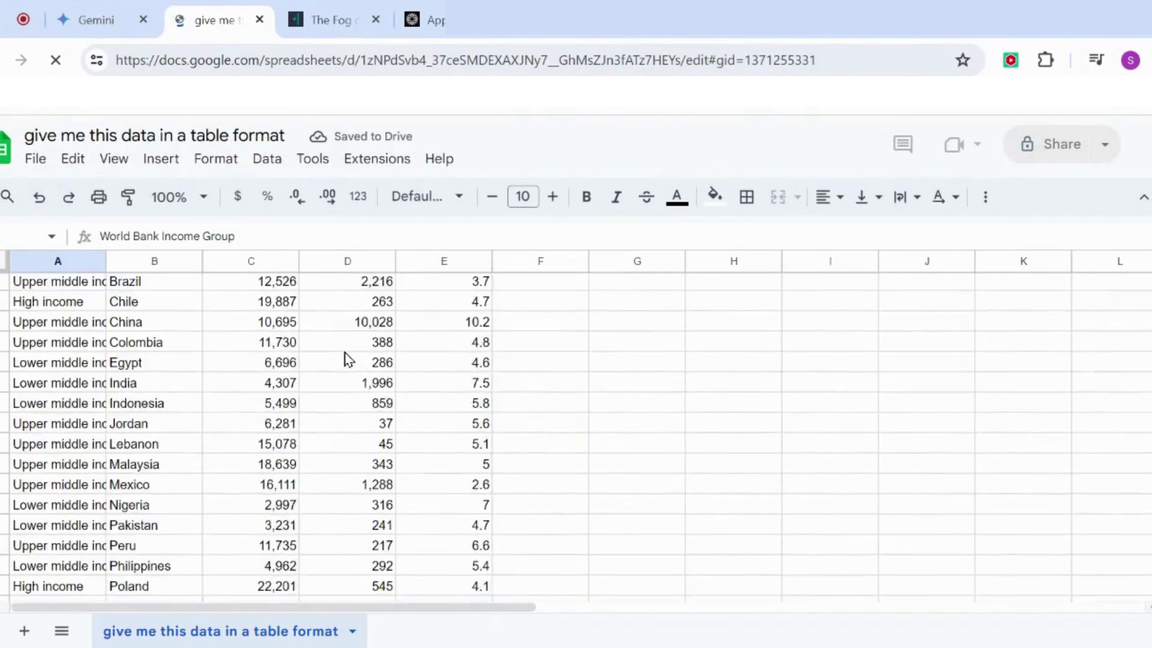
scroll(347, 357, "up", 5)
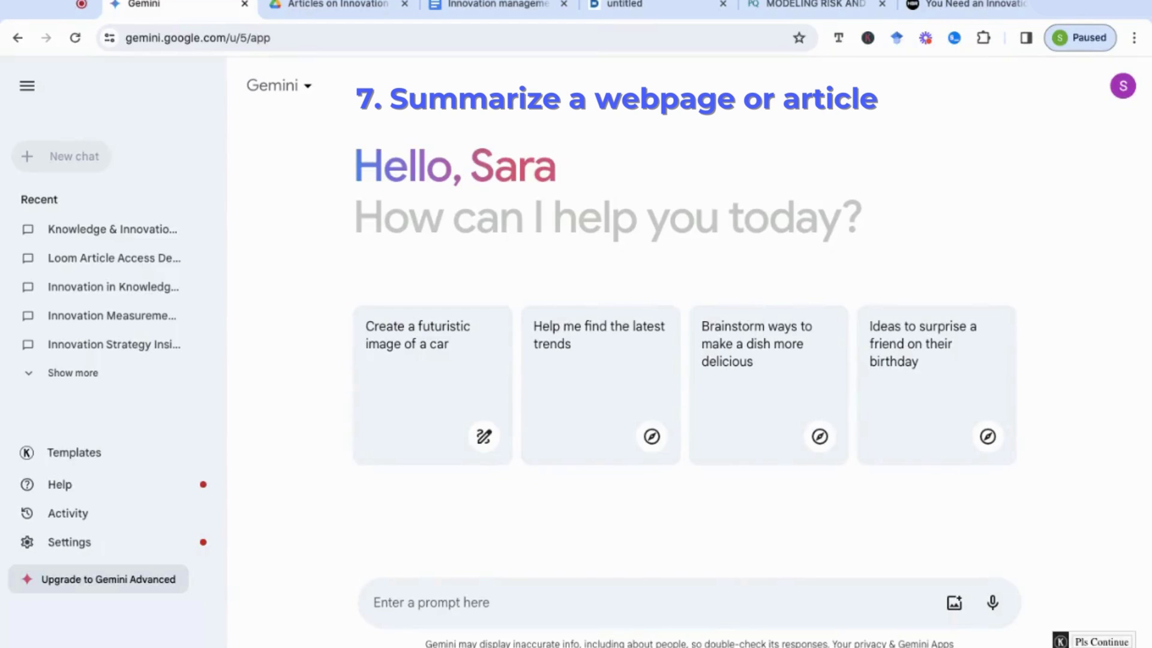
- In a new chat, type 'provide me with a summary and 5 key takeaways from this article'
left_click(567, 600)
type("provide ")
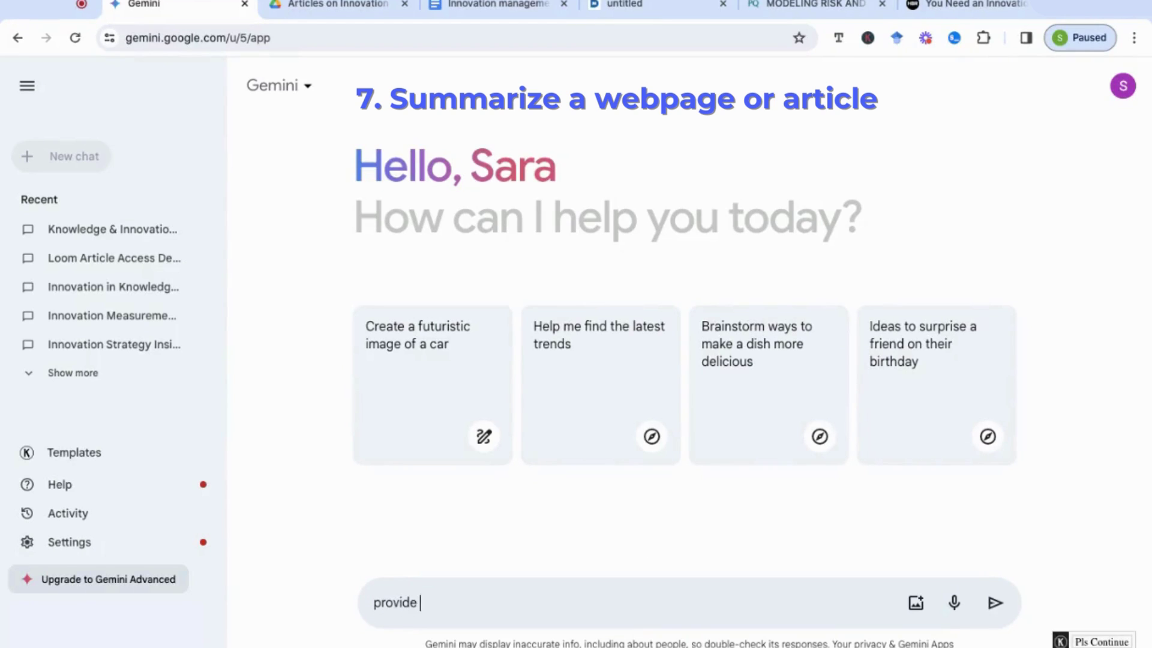
type("me with a")
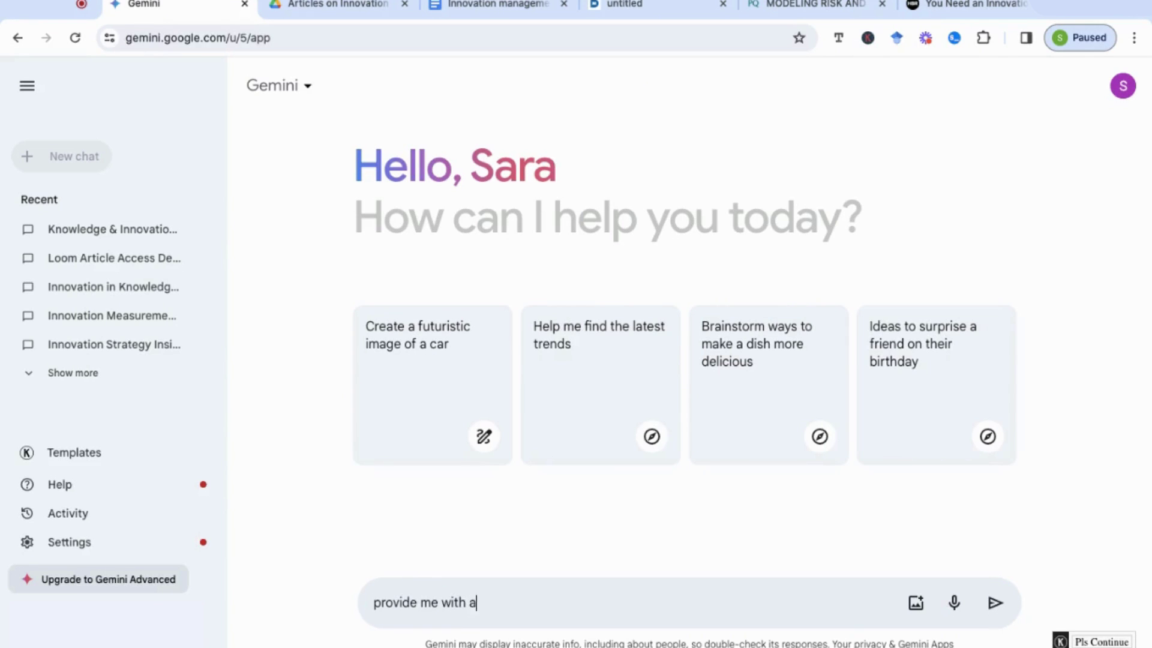
type(" summary and 5 key takew")
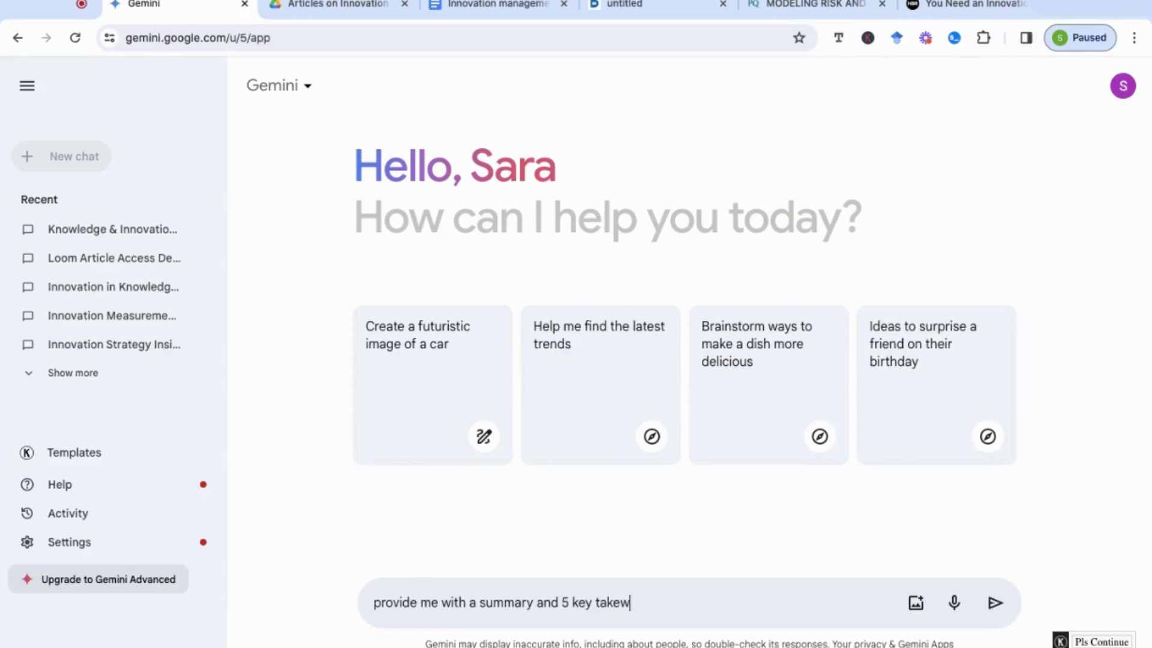
key("BackSpace")
type("aways from this ")
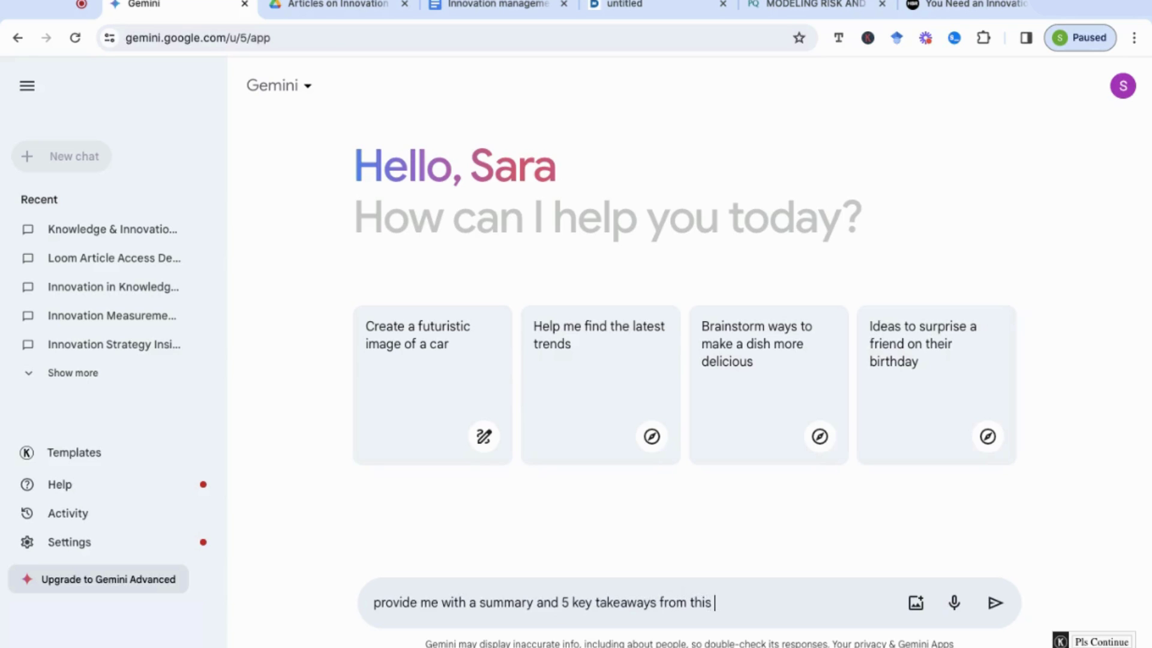
type("article")
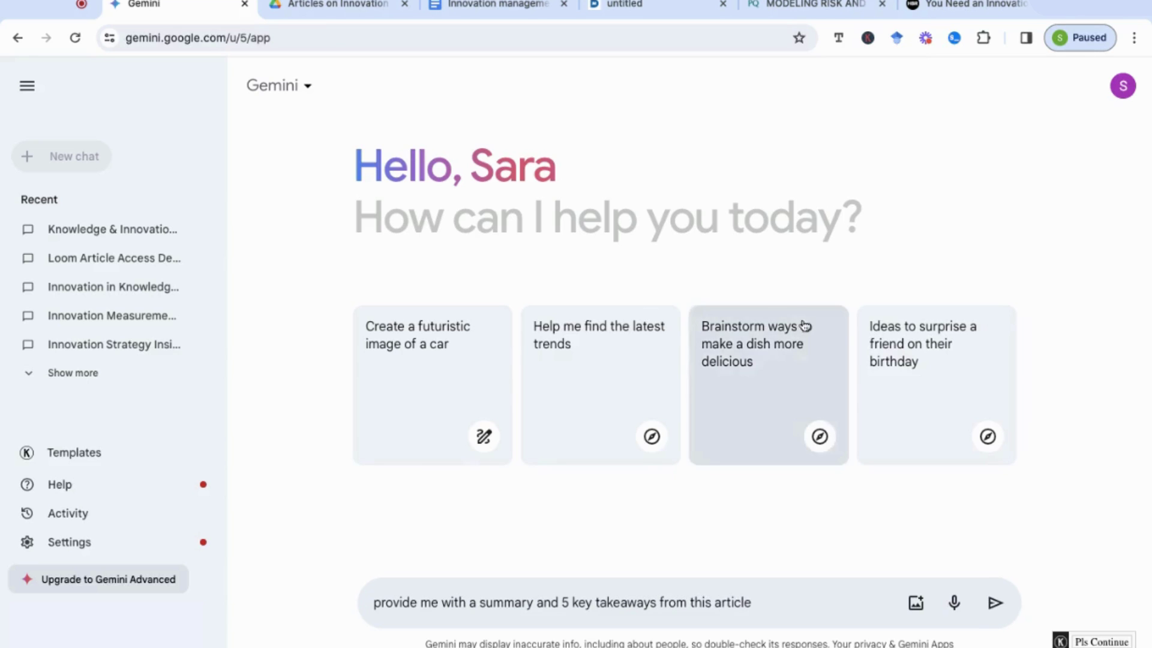
- Select the web address of the HBR innovation strategy article to copy it
left_click(966, 5)
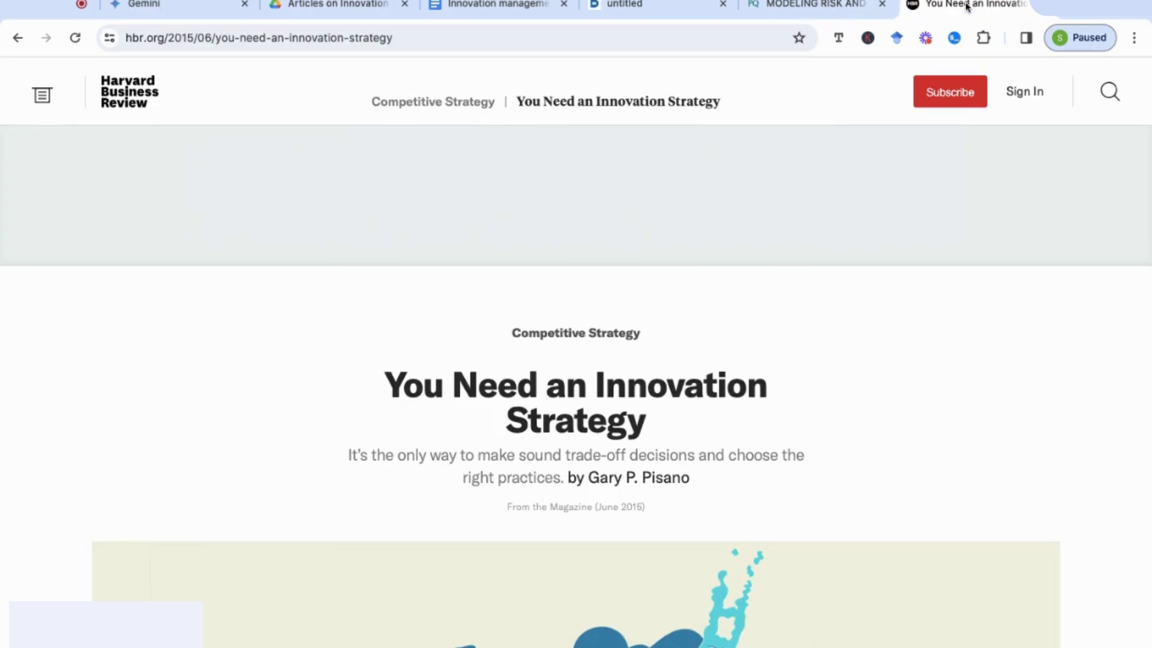
left_click(627, 39)
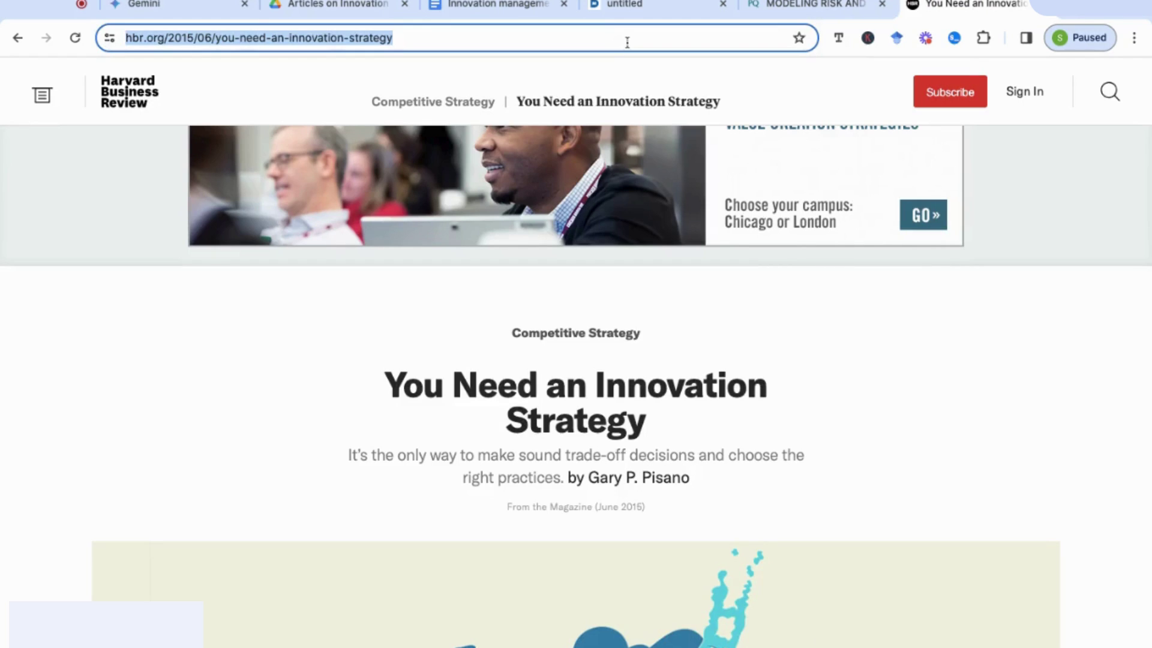
scroll(792, 381, "down", 2)
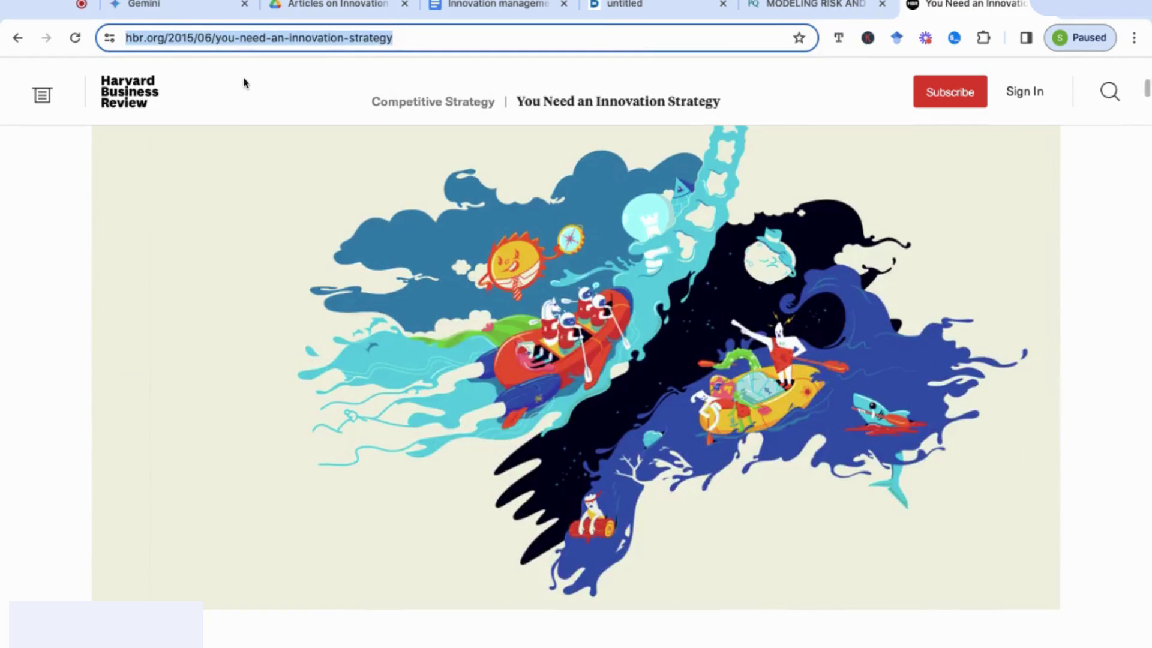
- Add the HBR article URL on a new line of the prompt and send the summary request
left_click(159, 5)
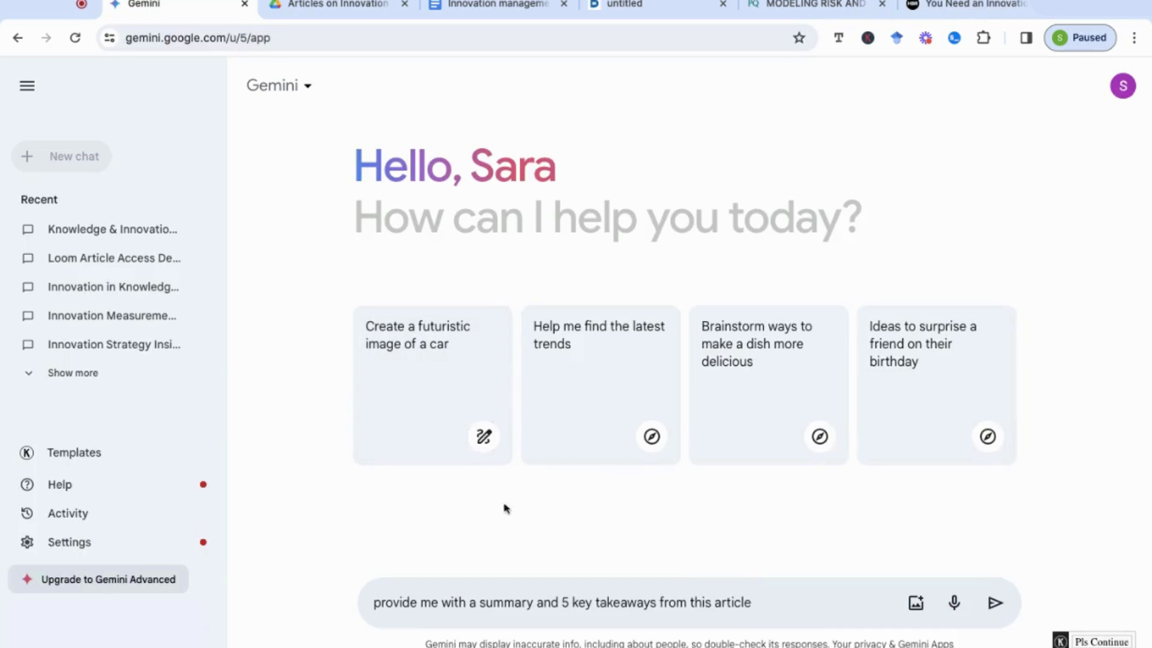
key("shift+Return")
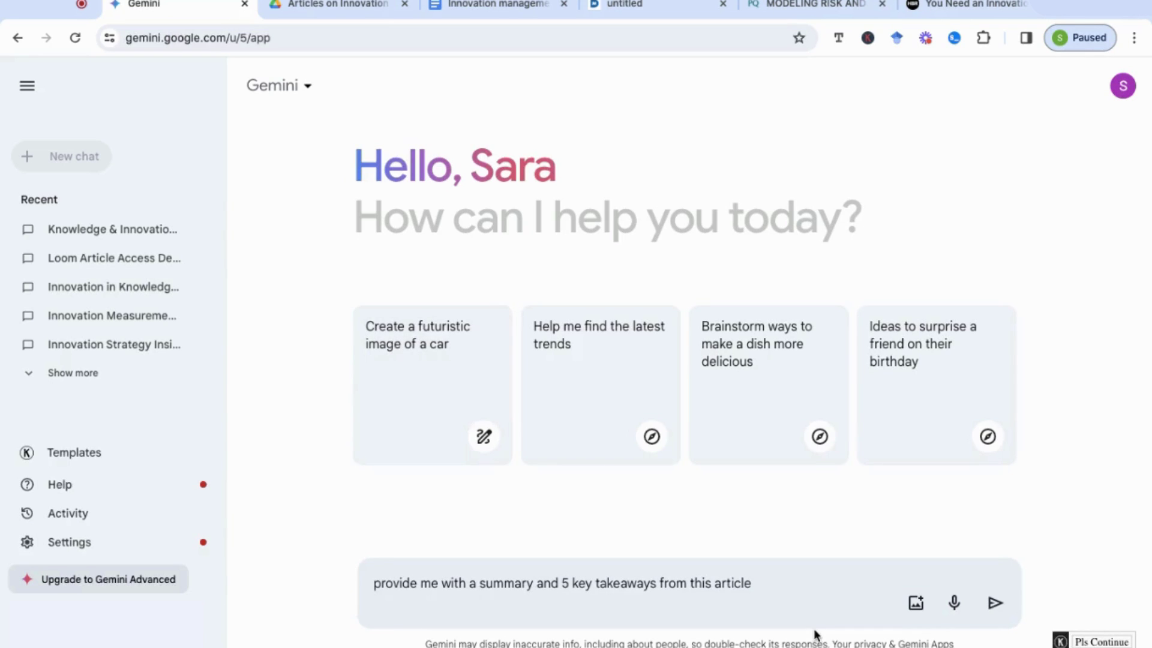
type("https://hbr.org/2015/06/you-need-an-innovation-strategy")
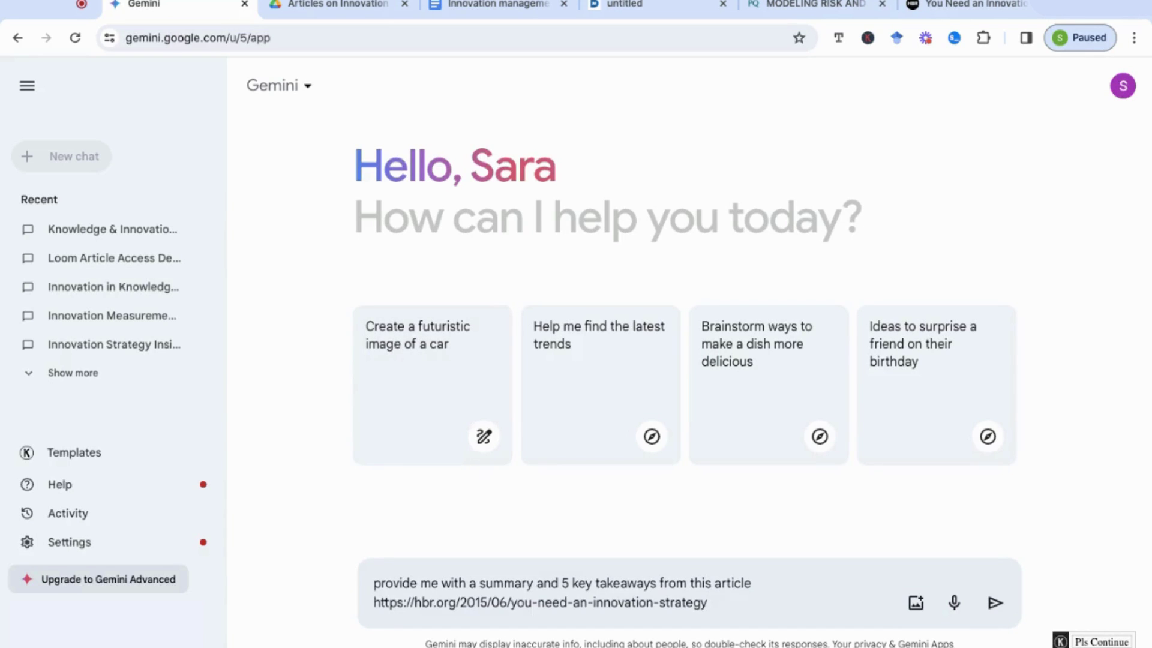
key("Return")
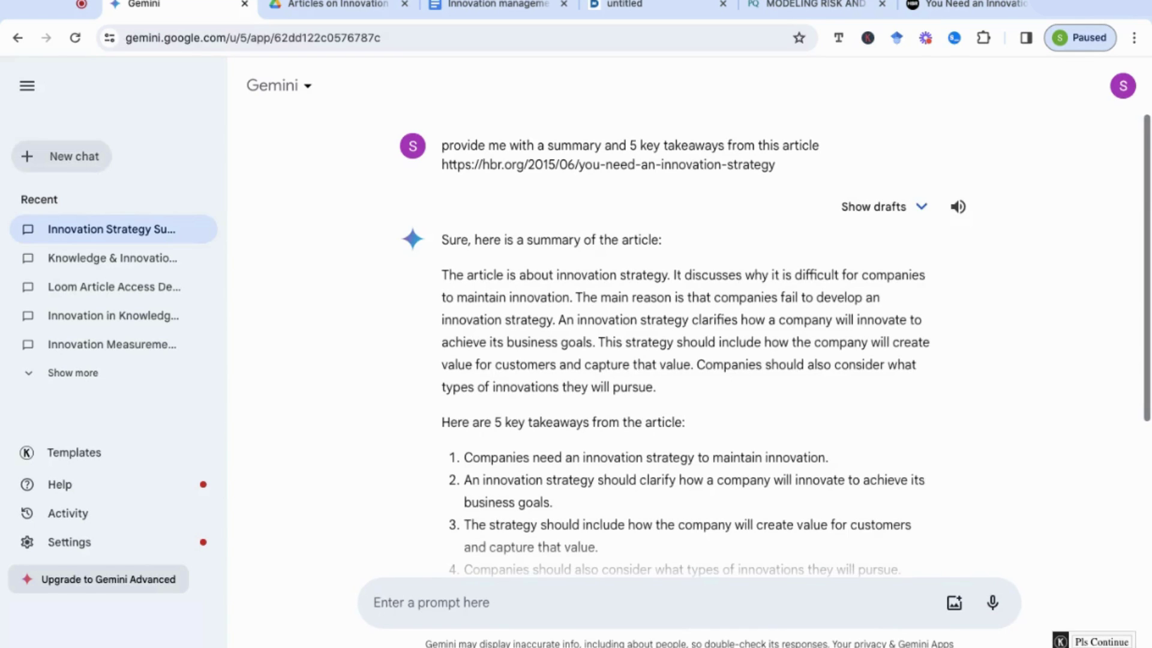
scroll(624, 342, "down", 3)
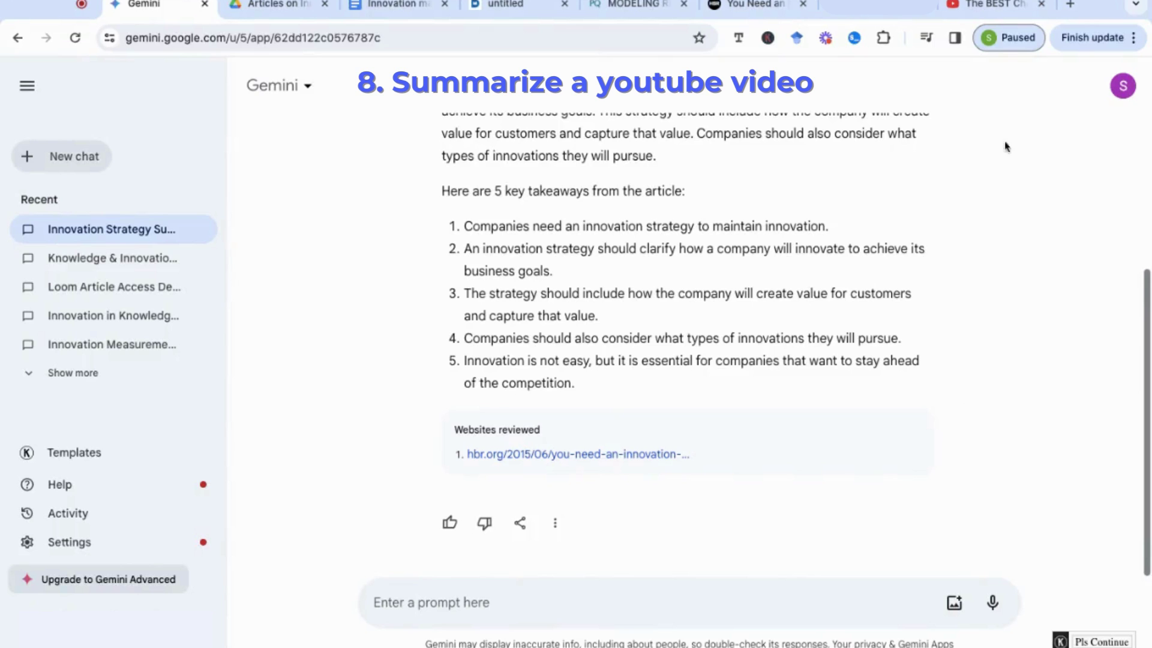
- Visit the YouTube video tab, then return to the Gemini prompt box
left_click(999, 8)
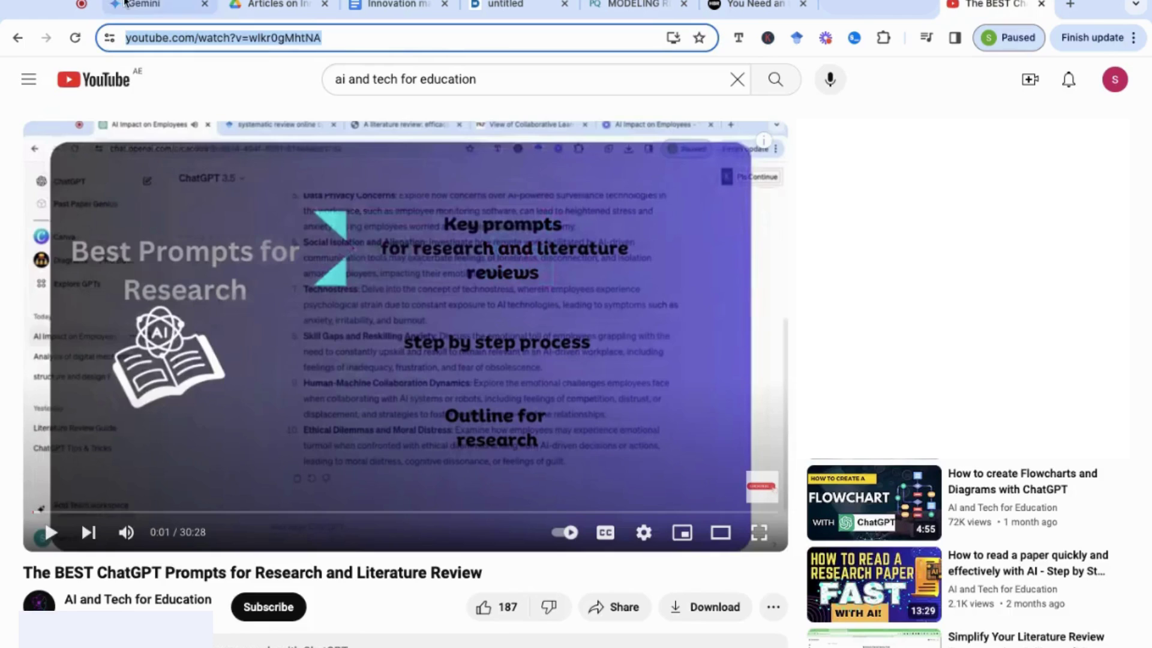
left_click(144, 5)
left_click(429, 594)
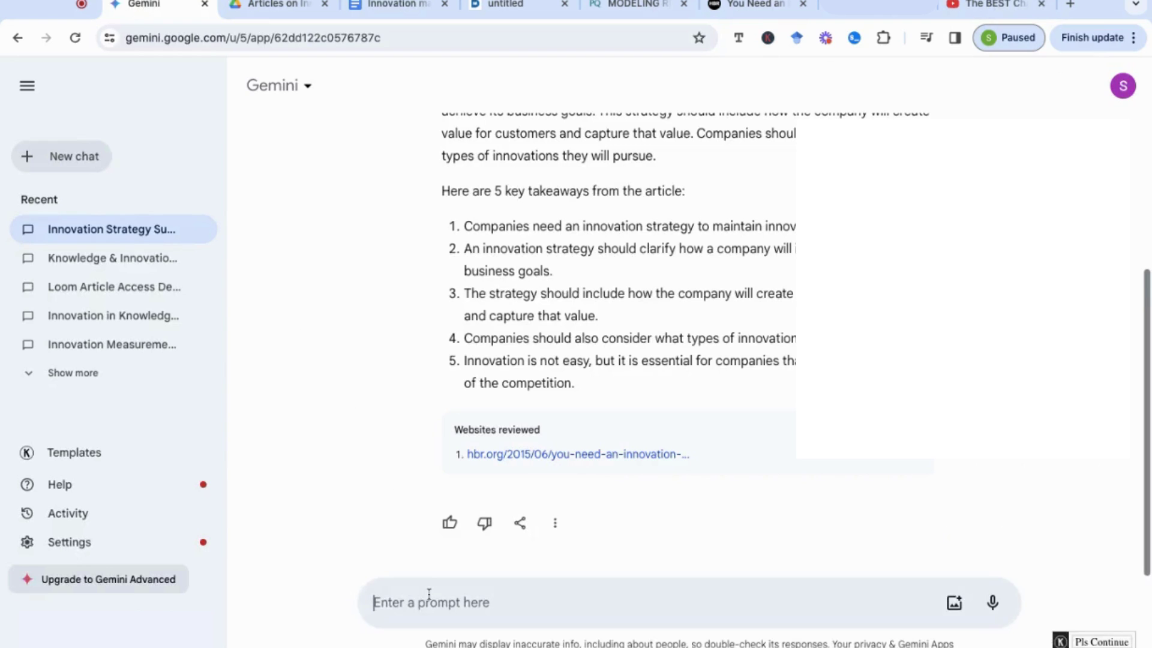
- Send 'summarise this video' with the pasted YouTube link on the next line
type("summar")
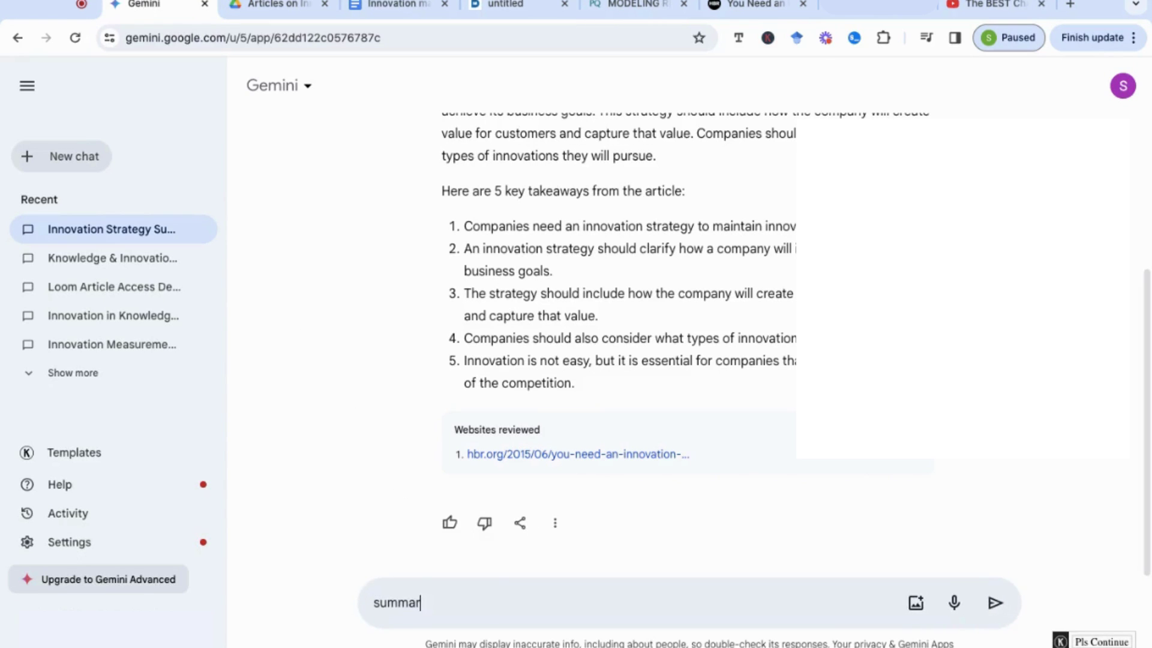
type("ise this video")
key("shift+Return")
type("https://www.youtube.com/watch?v=wlkrOgMhtNA")
key("Return")
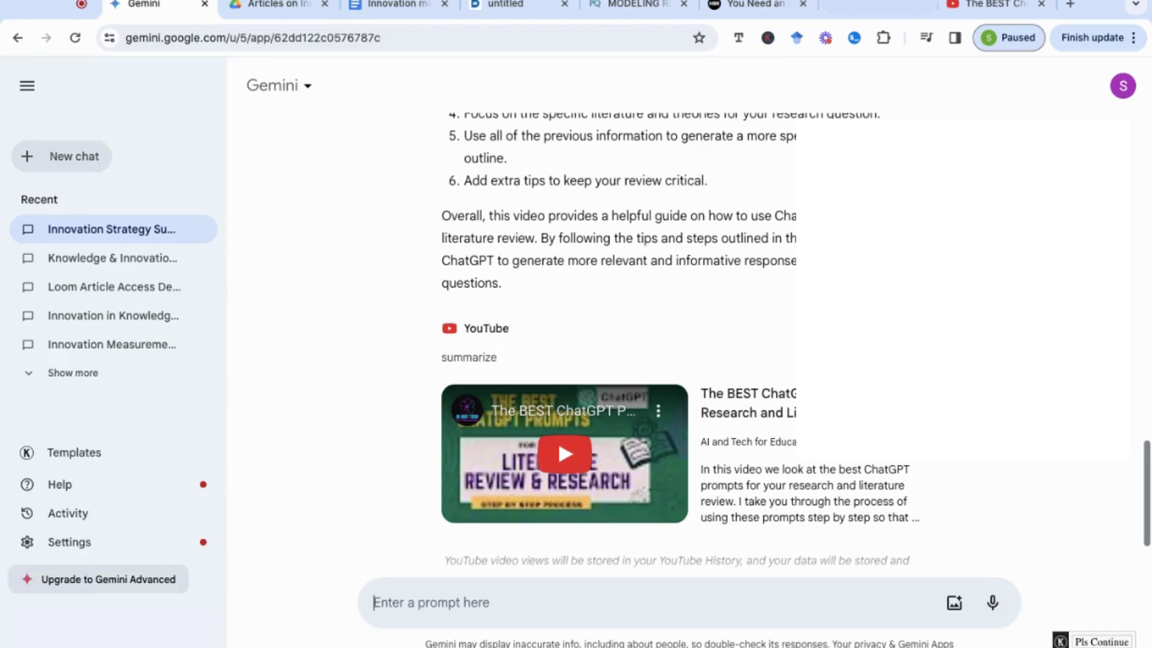
- Ask 'what were the prompts asked in the video?' and scroll through the listed prompts
type("what wer")
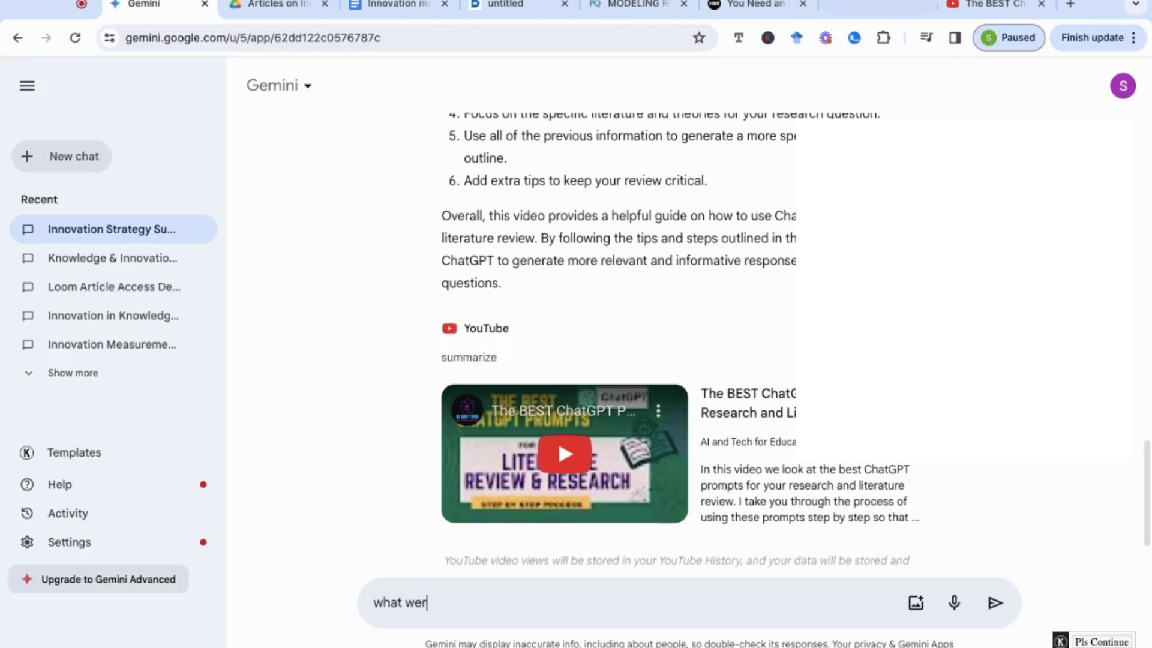
type("e the prompts ")
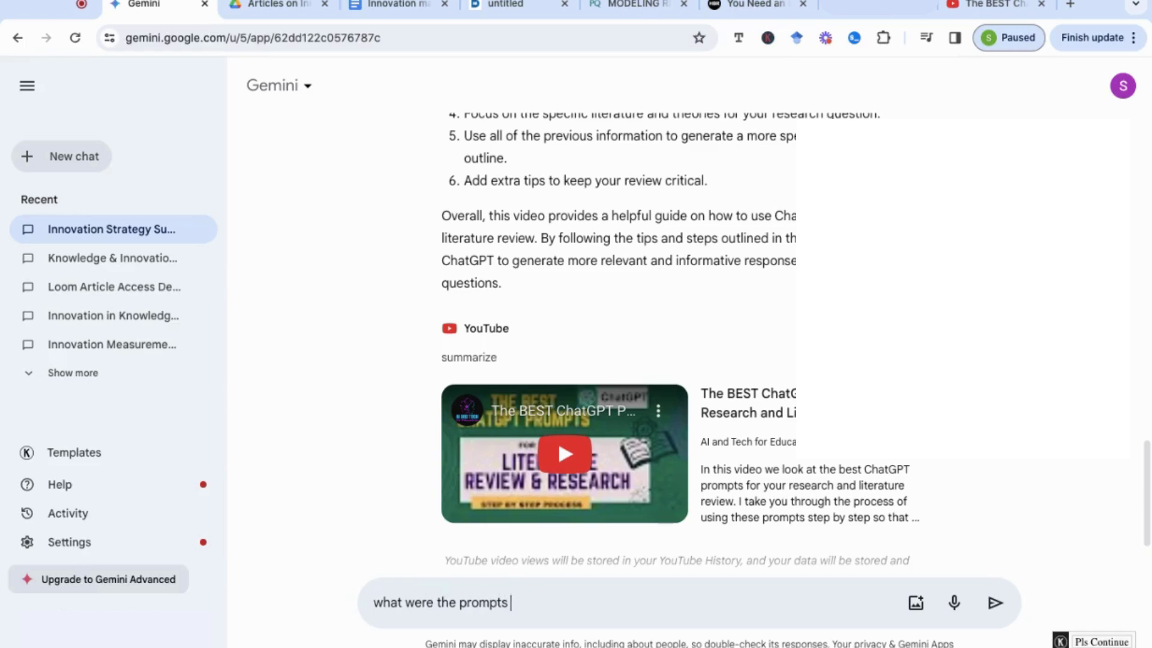
type("asked in the video?")
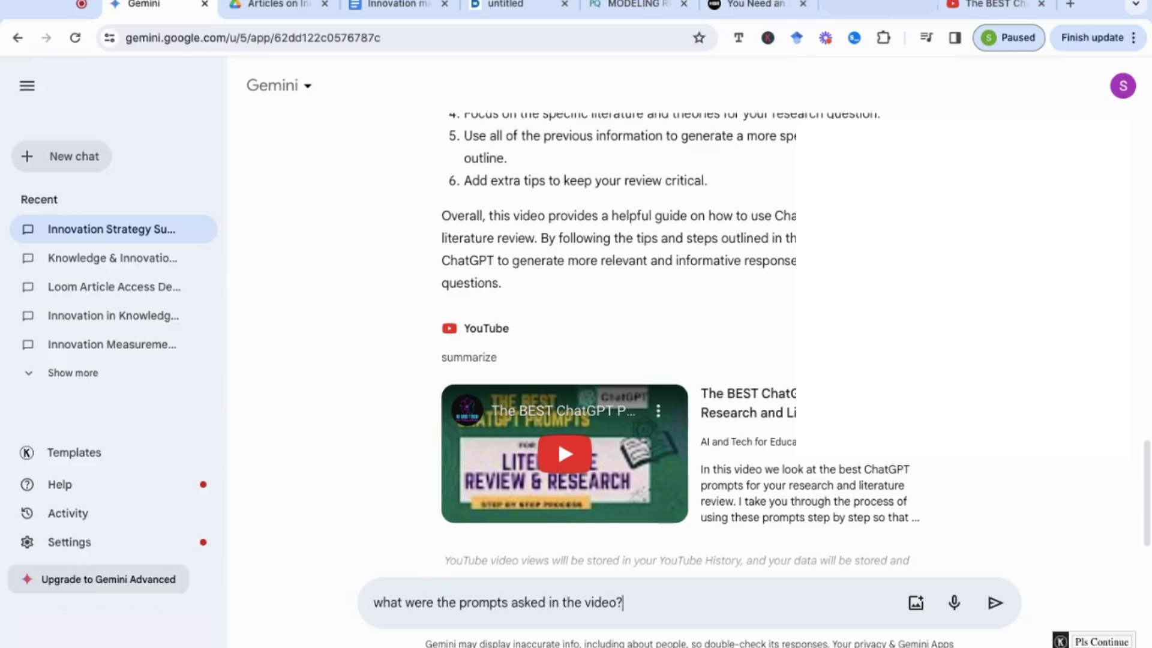
key("Return")
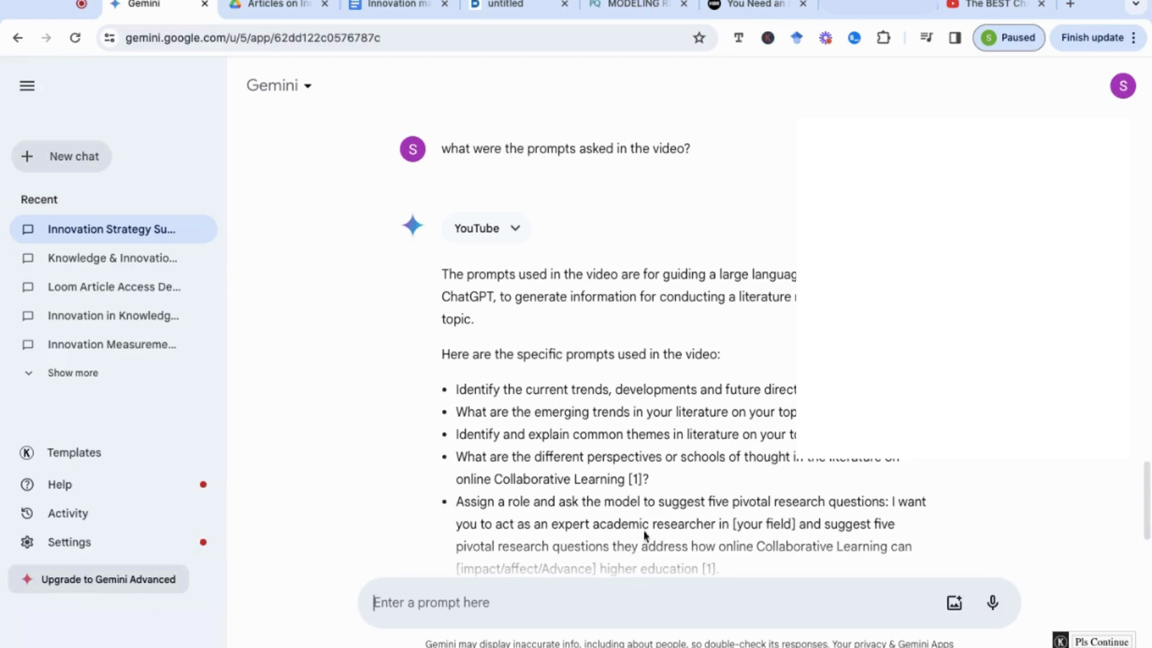
scroll(647, 534, "down", 3)
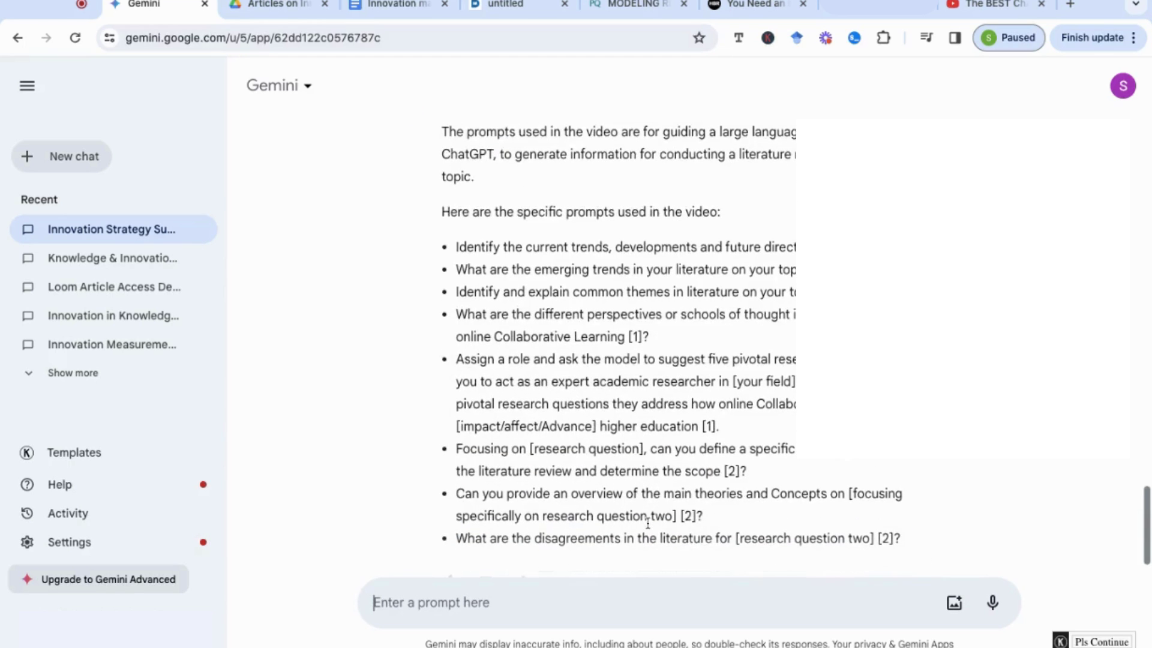
scroll(647, 523, "down", 1)
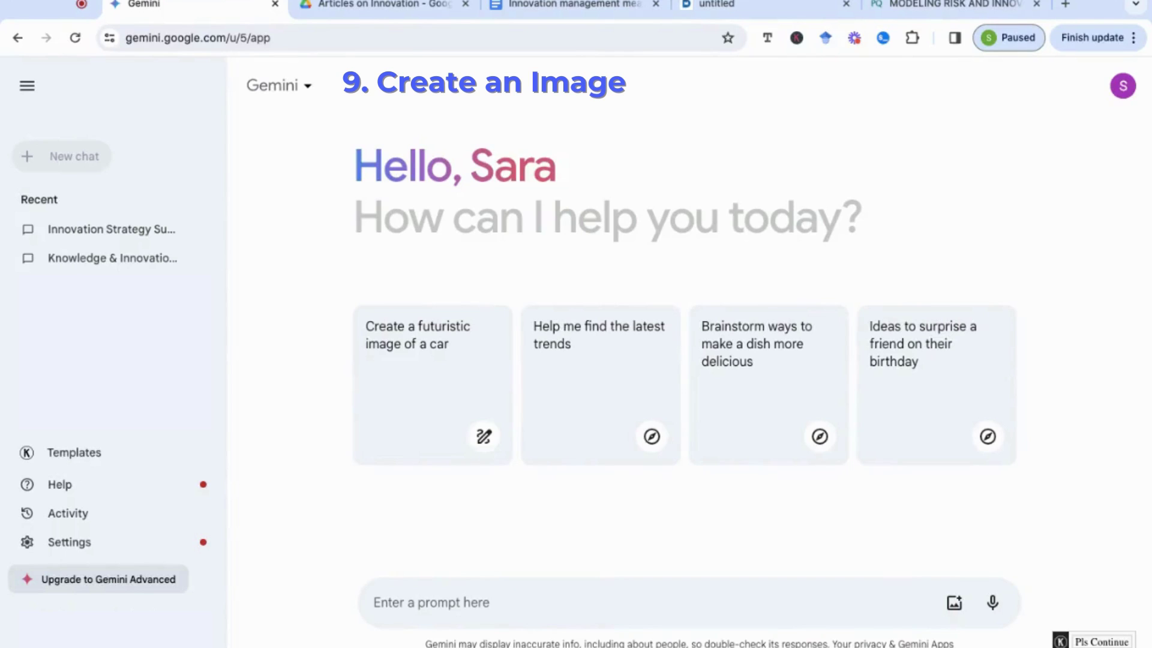
- Submit the prompt 'create an image for innovation techniques' in the new chat
left_click(582, 598)
type("create an ")
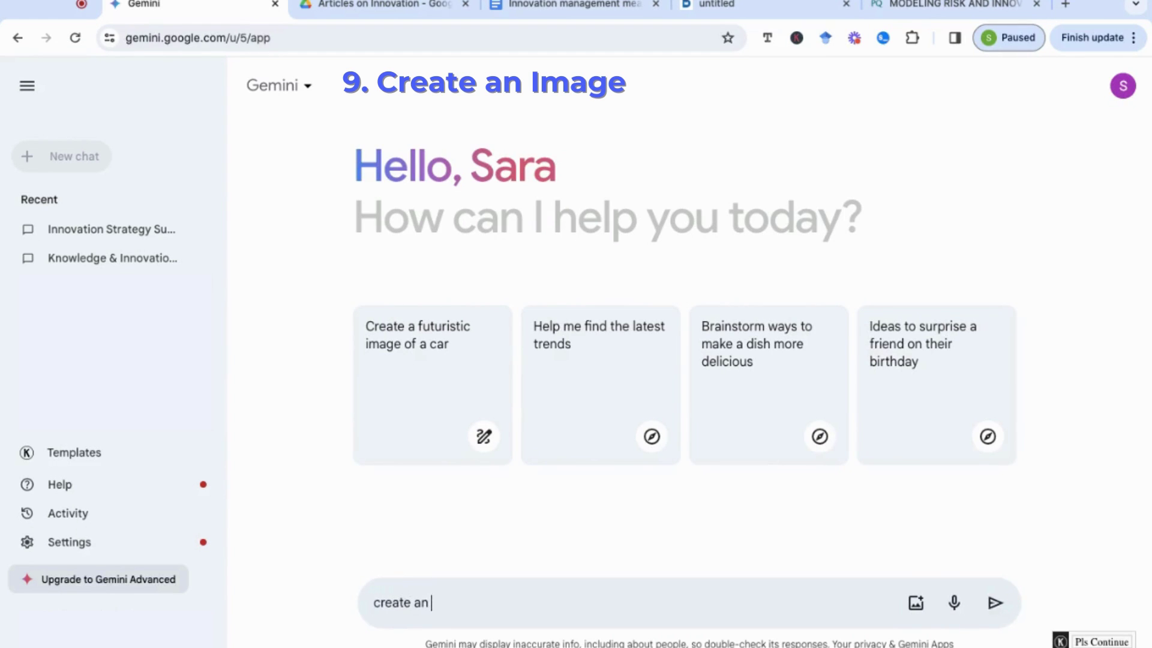
type("image o")
key("BackSpace")
type("for innovation")
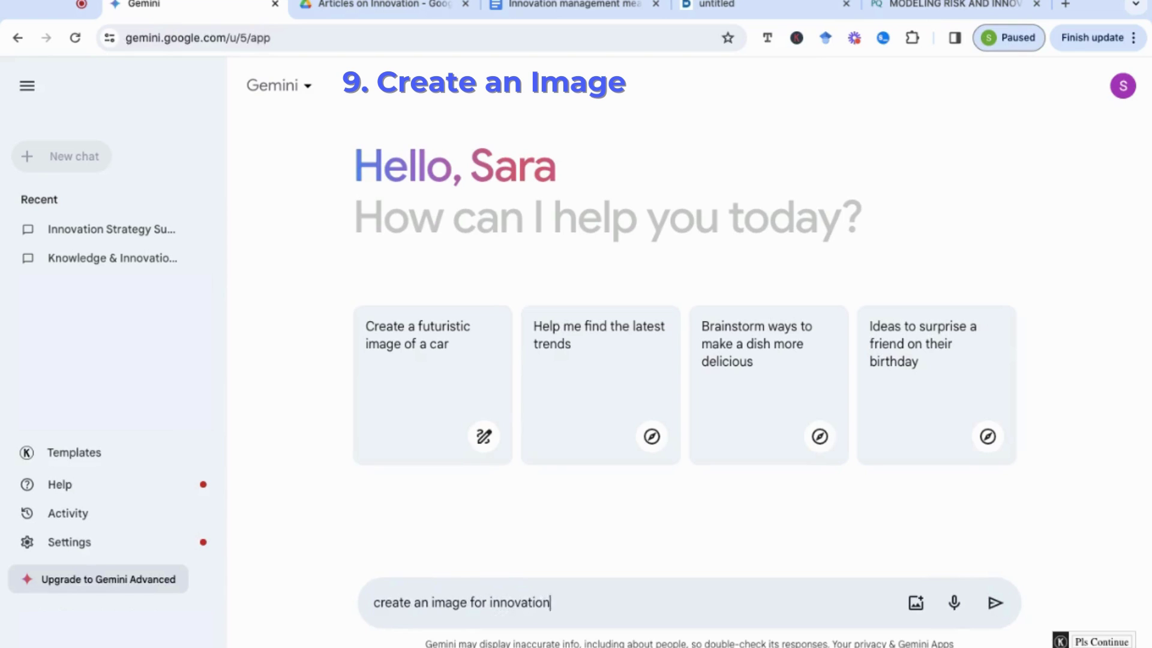
type(" techniques")
left_click(995, 603)
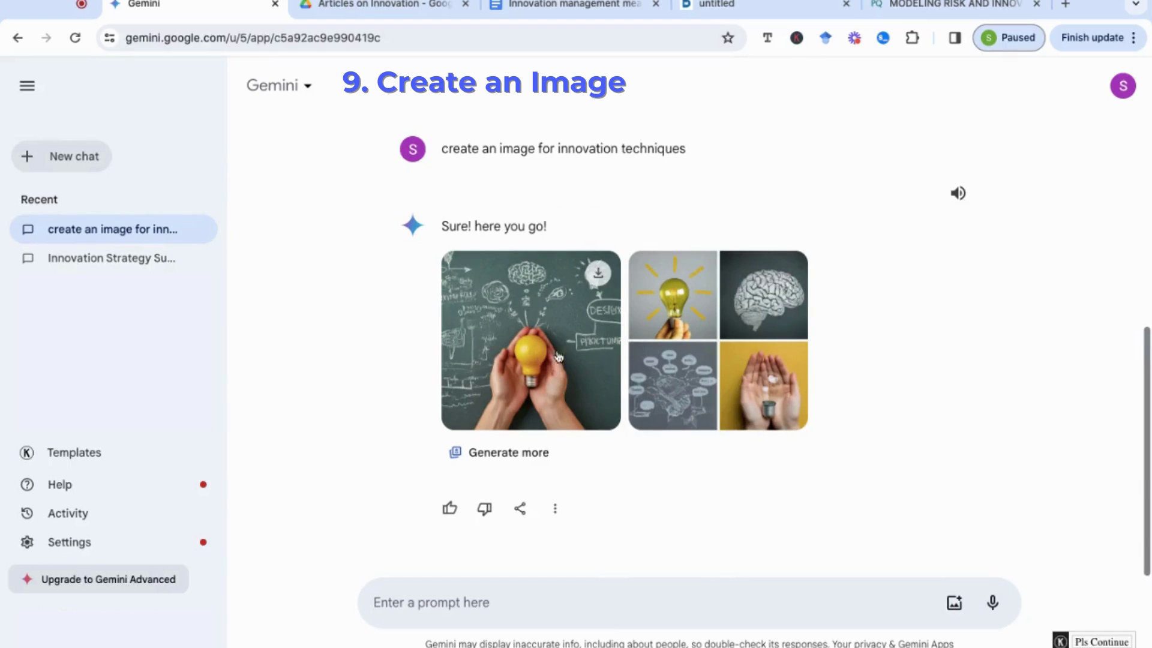
- Download the first generated innovation image
left_click(598, 284)
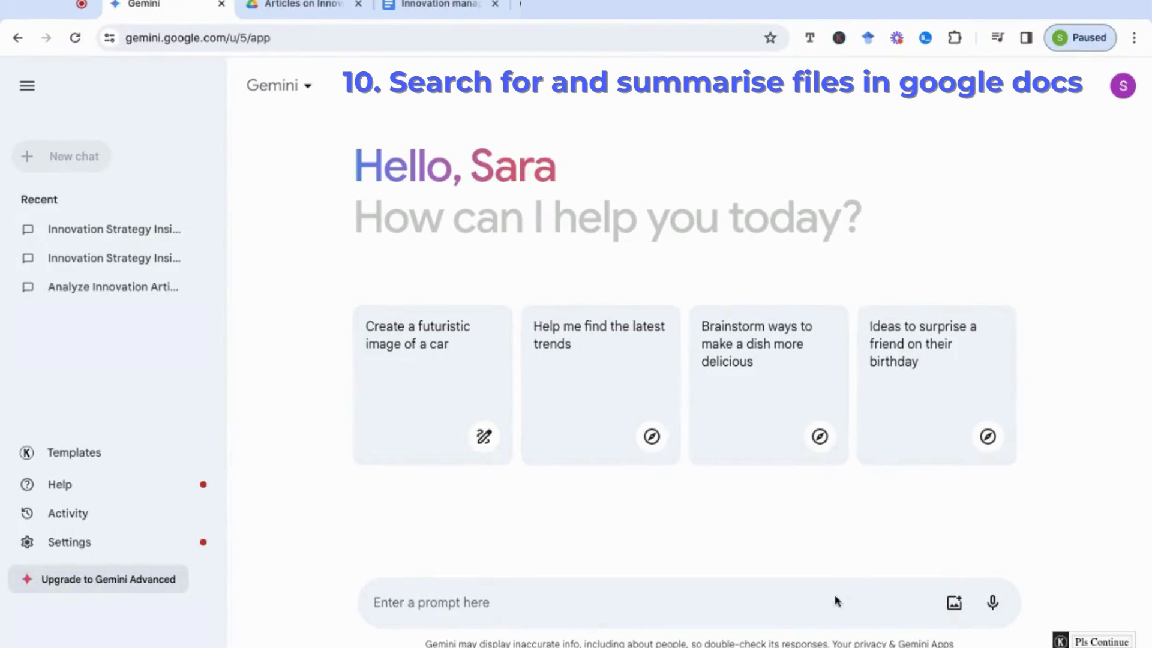
- Ask the Google Docs extension to 'find me a file on innovation measurement'
left_click(709, 599)
type("@goo")
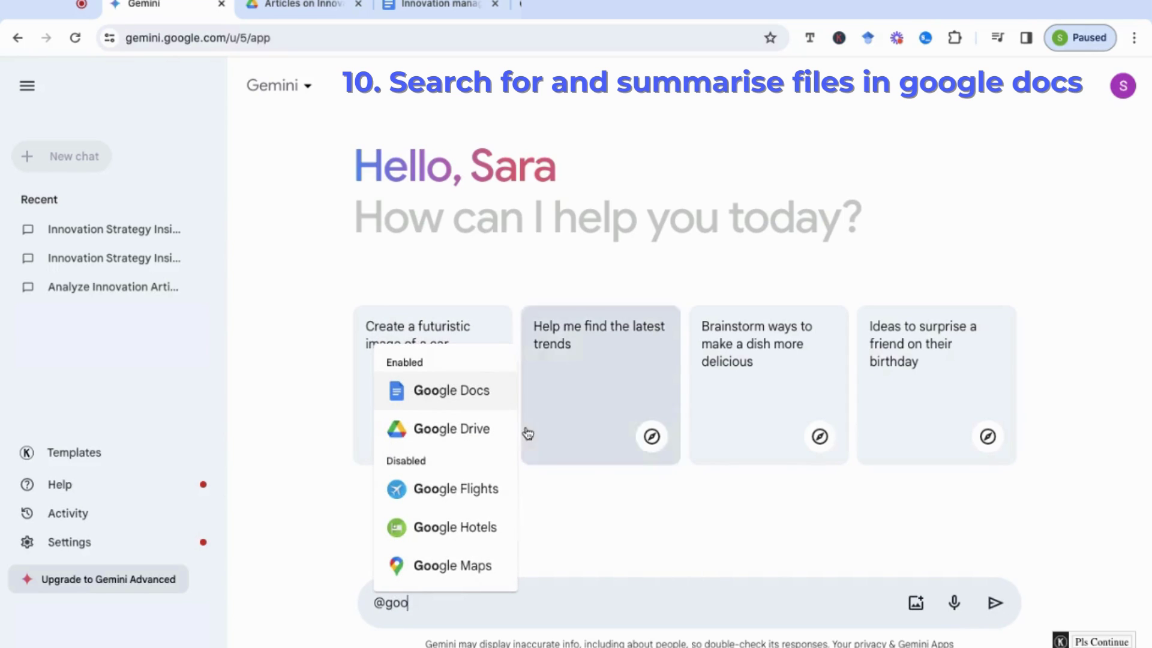
left_click(480, 396)
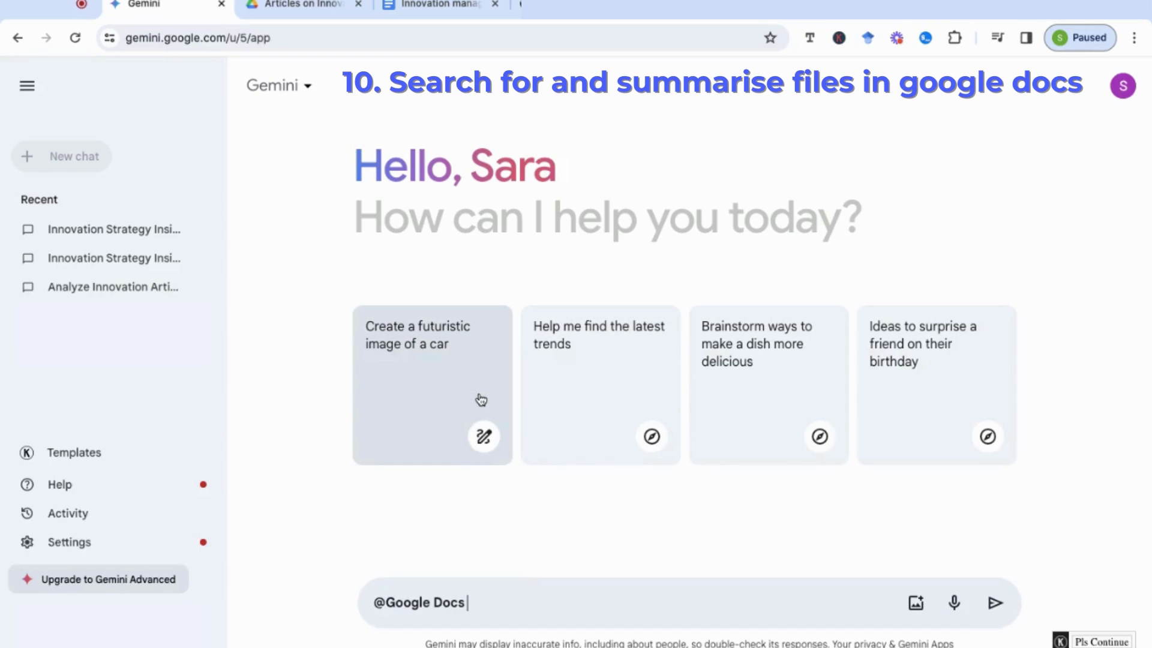
type("find me a file on ")
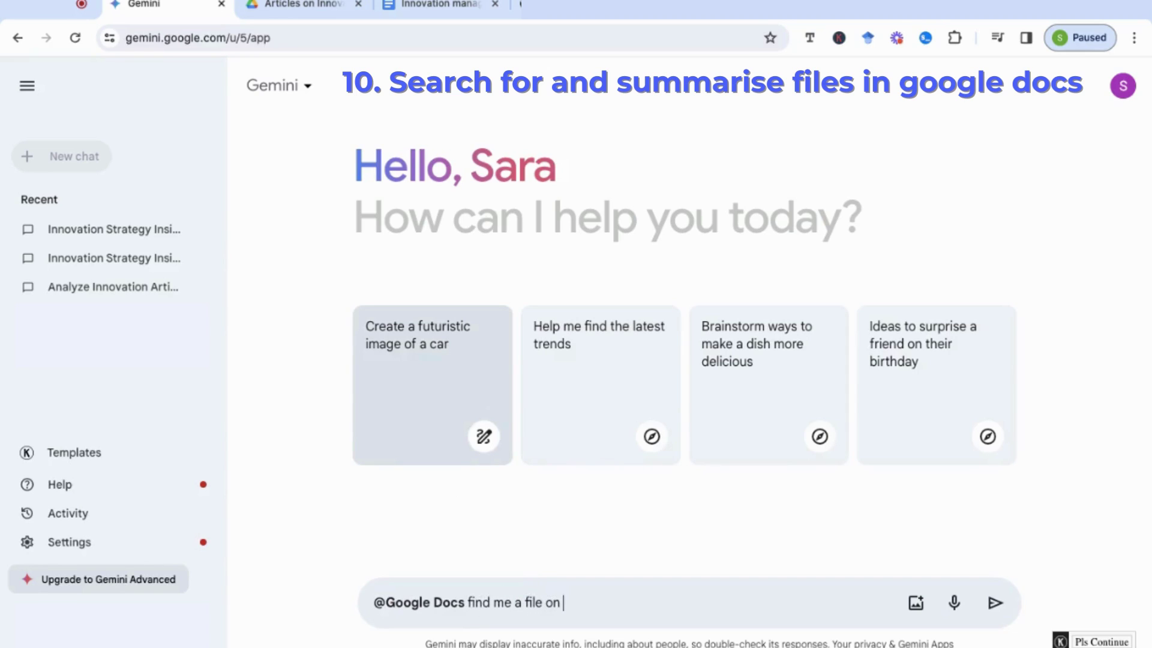
type("innovation measurement")
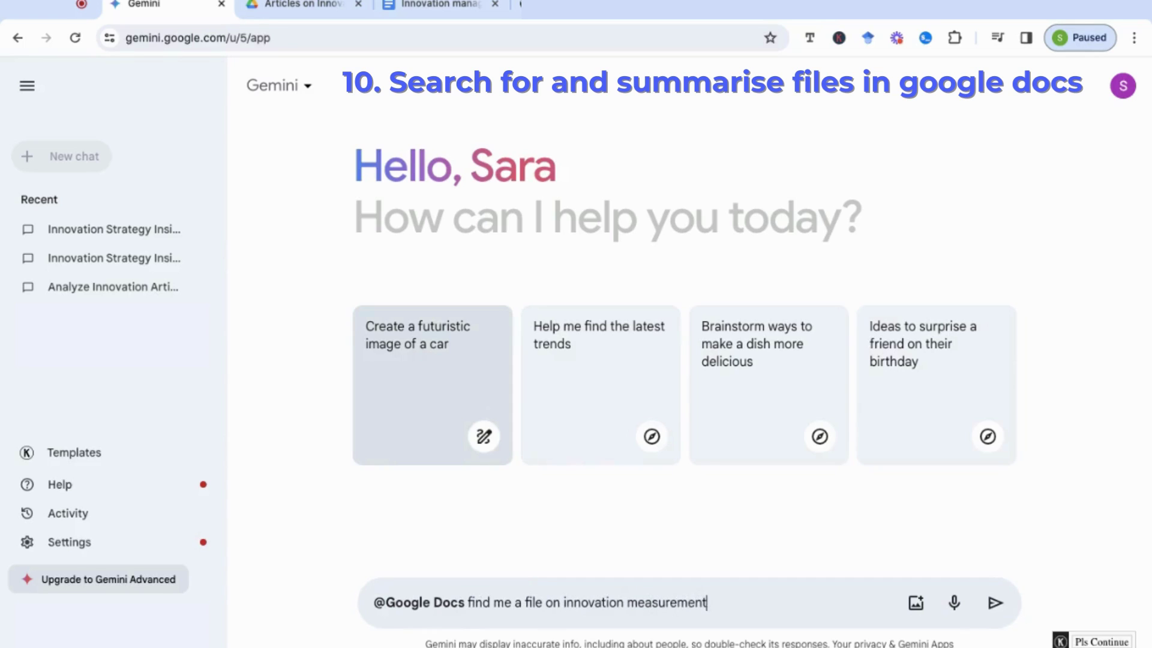
key("Return")
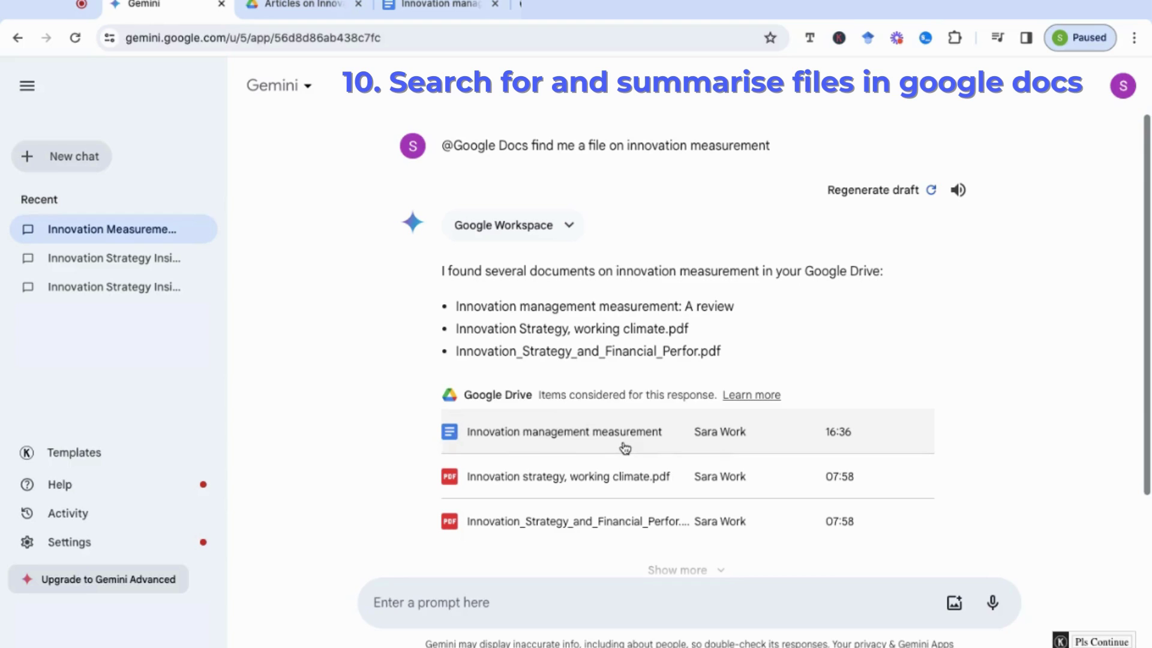
- Request a summary of the innovation management measurement file
left_click(499, 611)
type("can you pro")
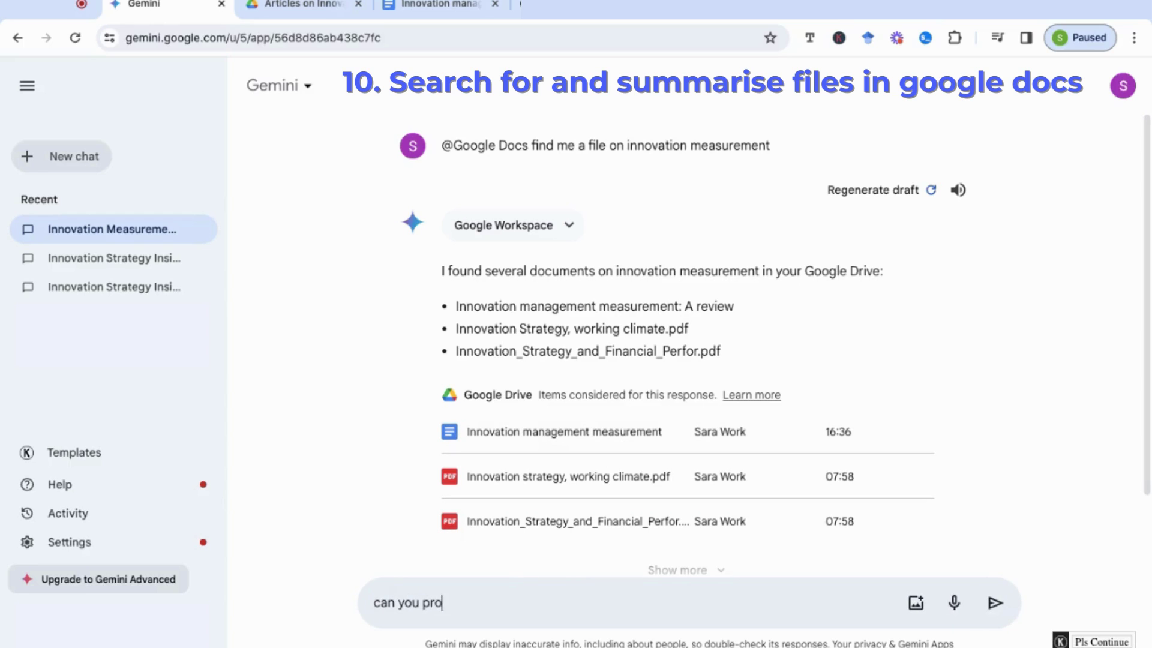
type("vide me with a summar")
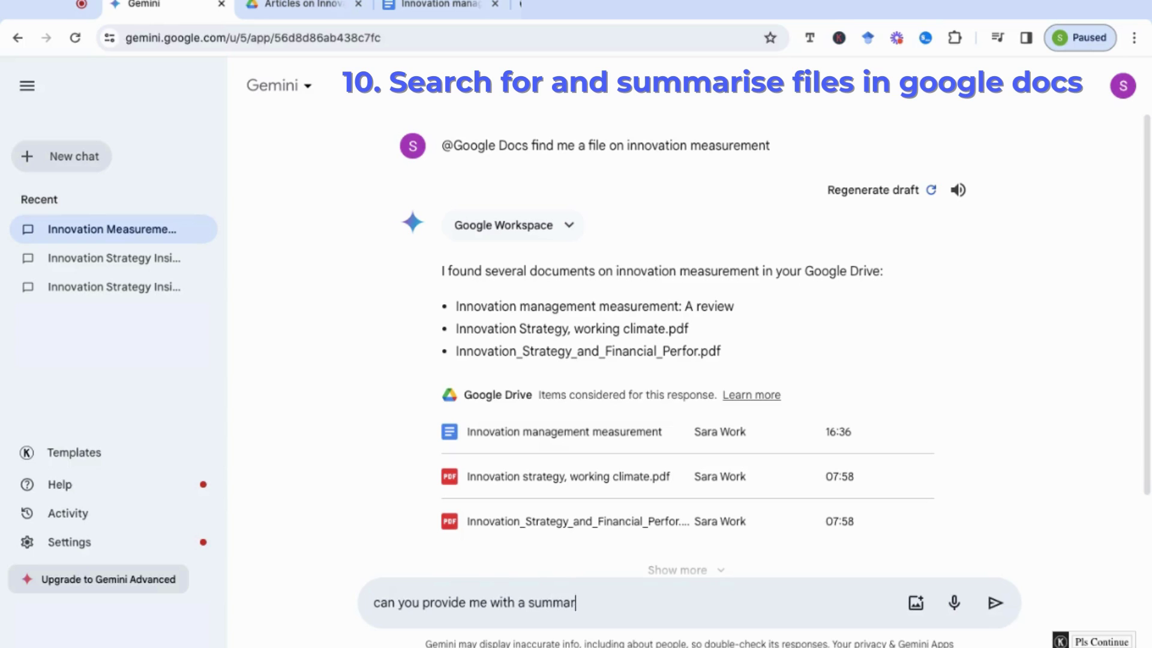
type("y of the innovation me")
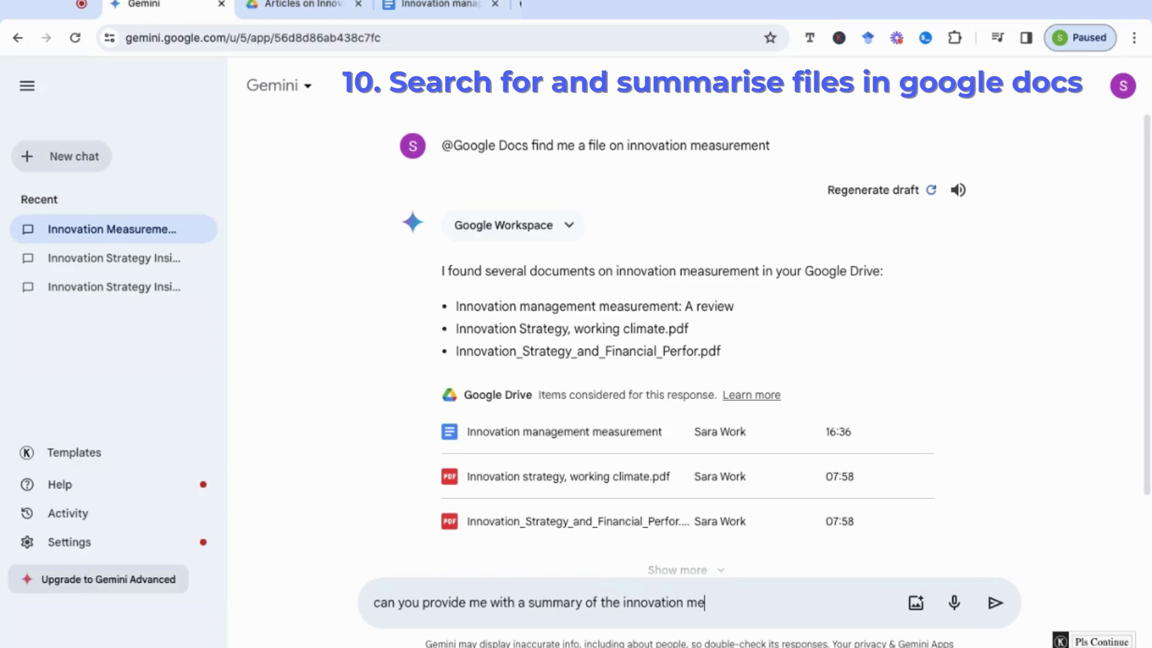
type("asure")
key("BackSpace")
key("BackSpace")
key("BackSpace")
key("BackSpace")
key("BackSpace")
key("BackSpace")
type("anamgement measurement file")
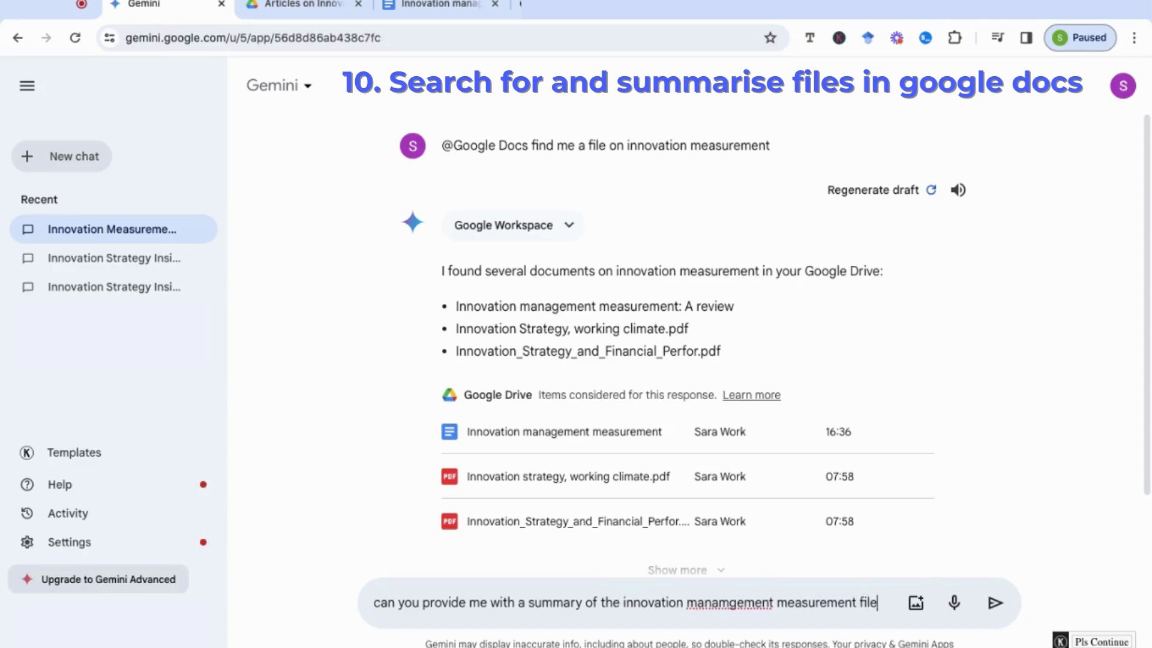
key("Return")
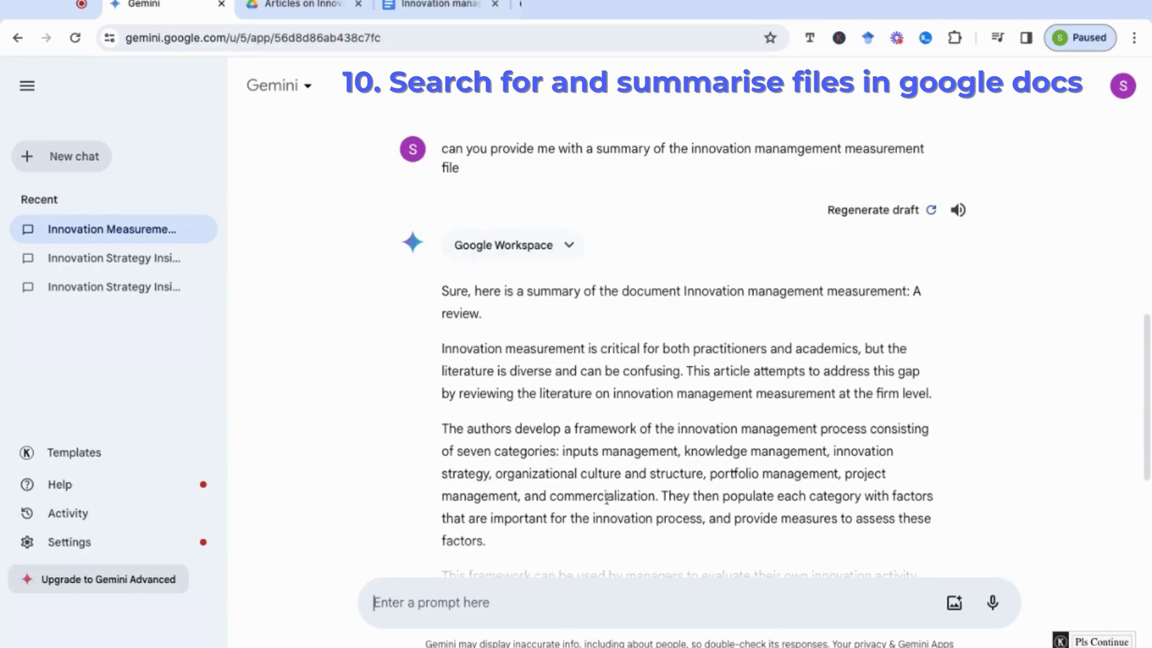
- Review the summary and ask Gemini to 'rewrite in bullet points'
scroll(607, 498, "down", 3)
scroll(606, 499, "up", 1)
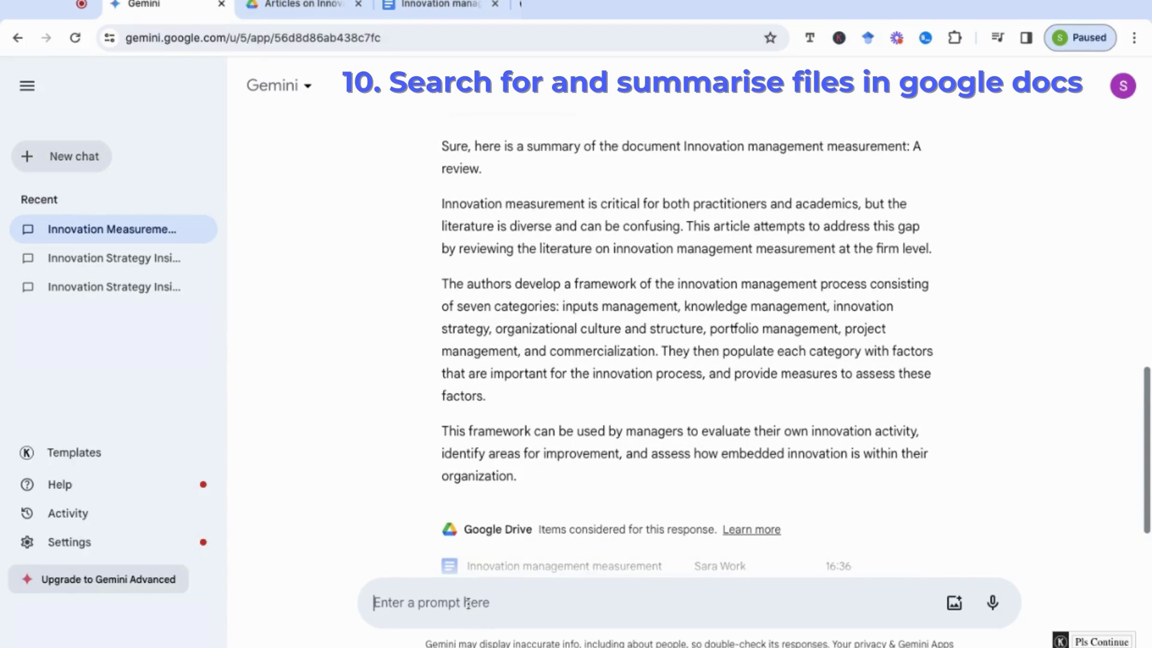
type("re")
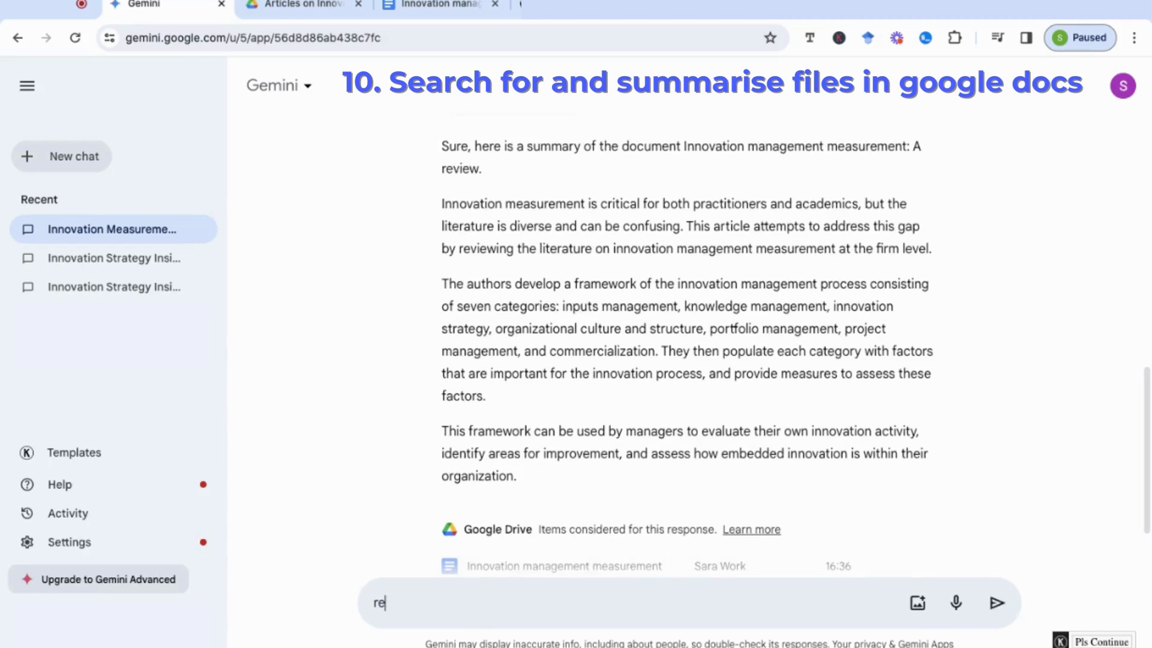
type("write in bullet points")
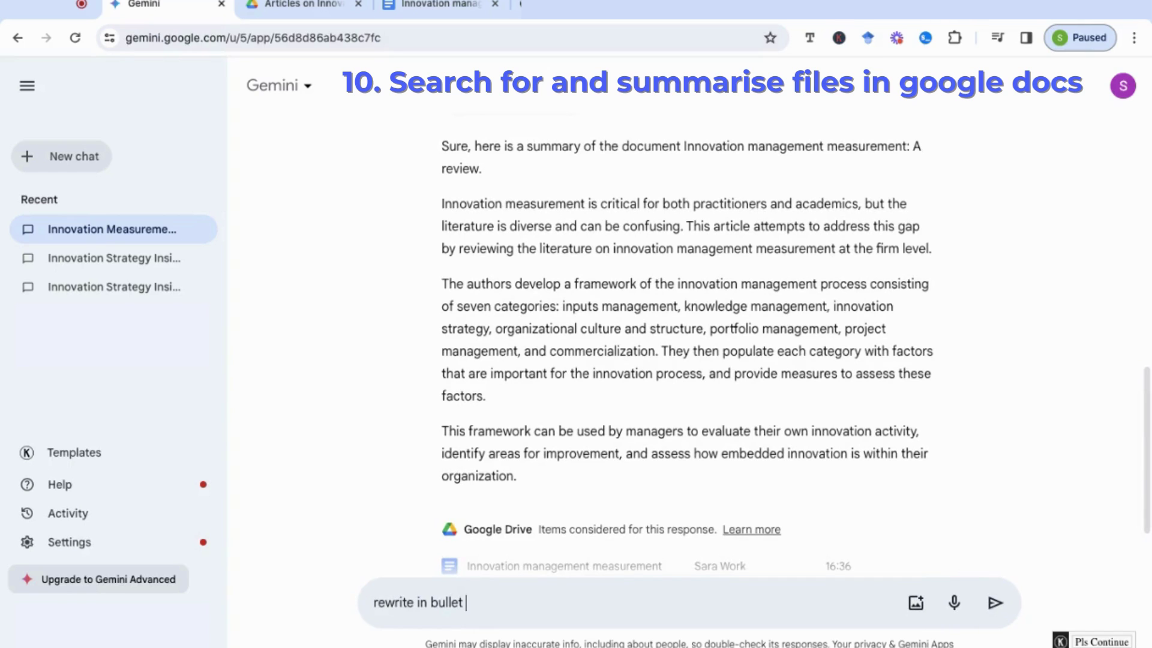
key("Return")
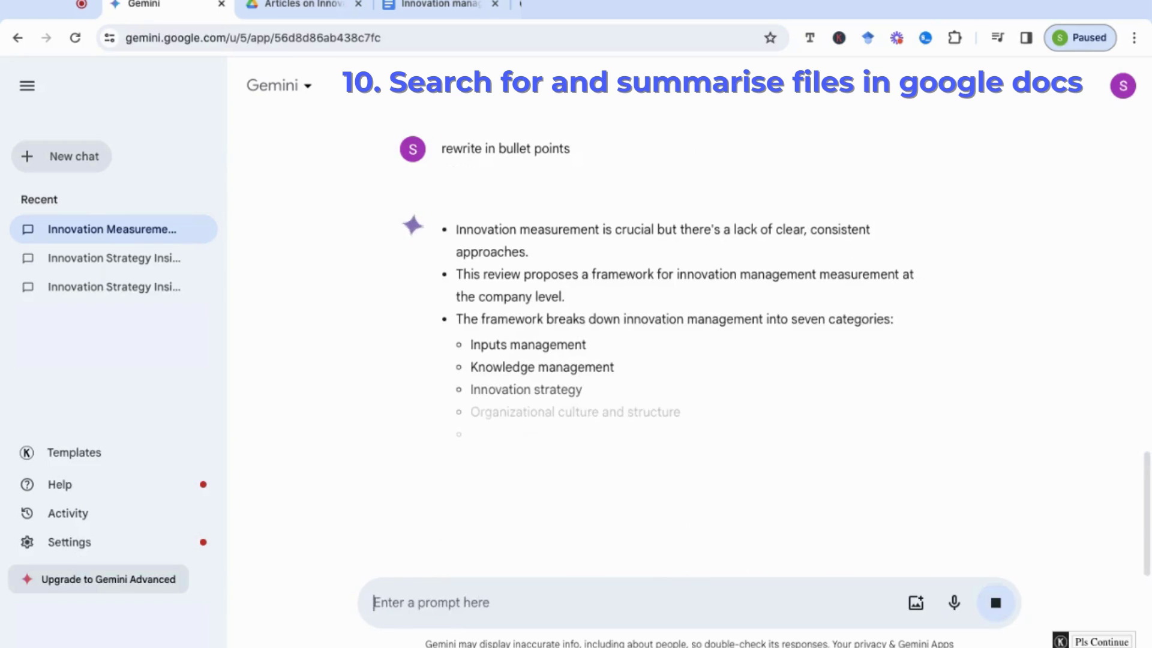